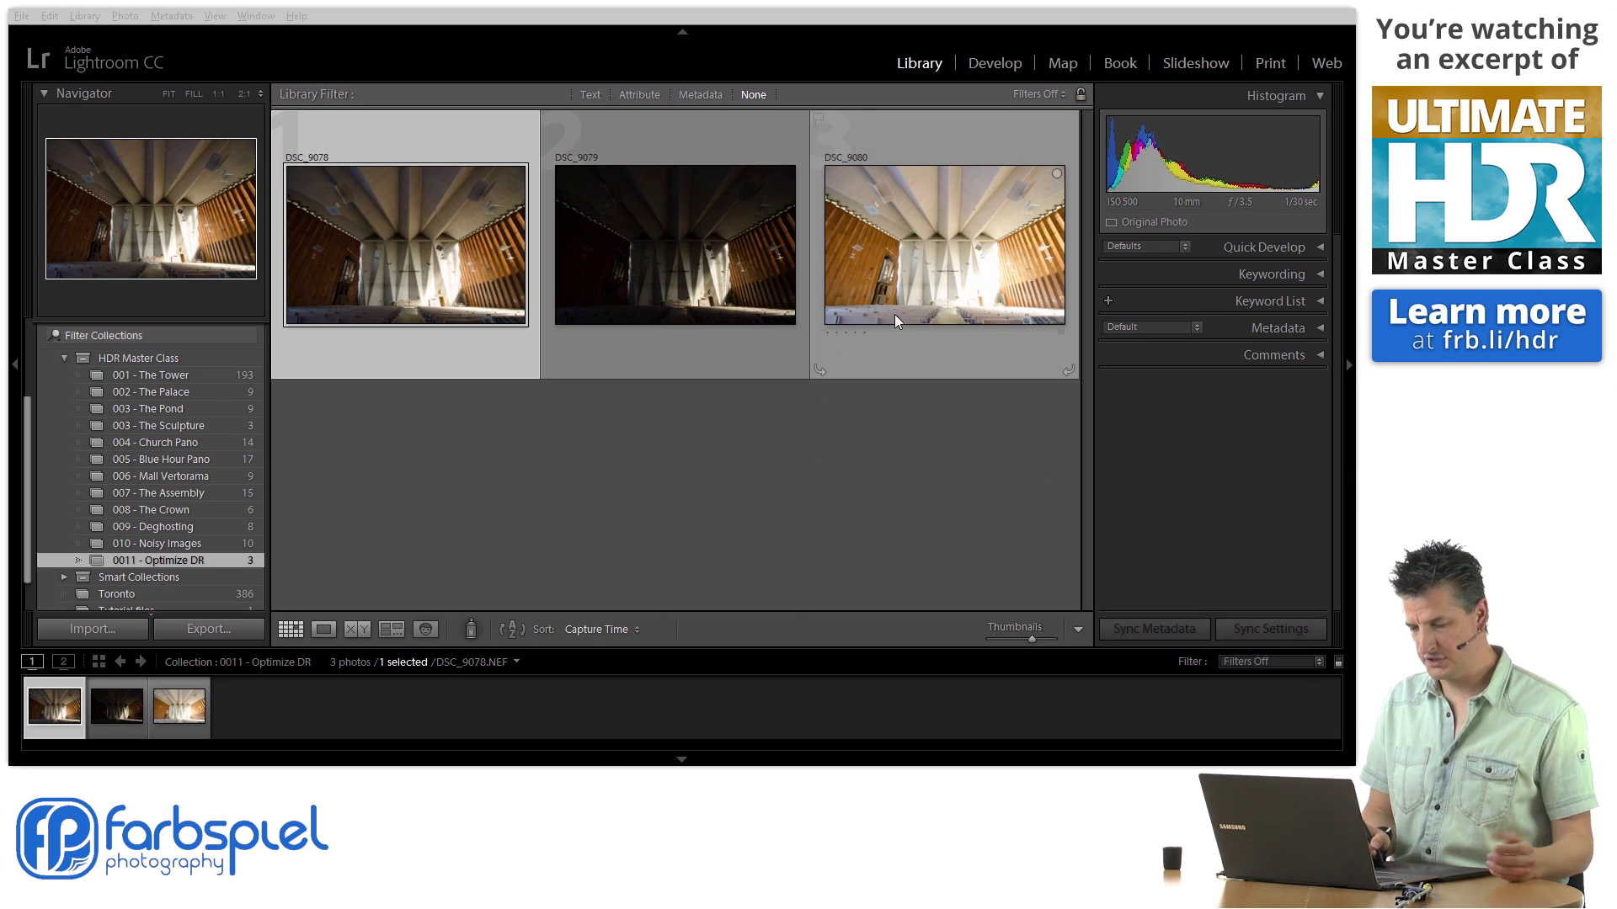
# View DSC_9079 at 1:1 on the sunlit crucifix wall, then load it in Develop
pyautogui.click(707, 275)
pyautogui.press('z')
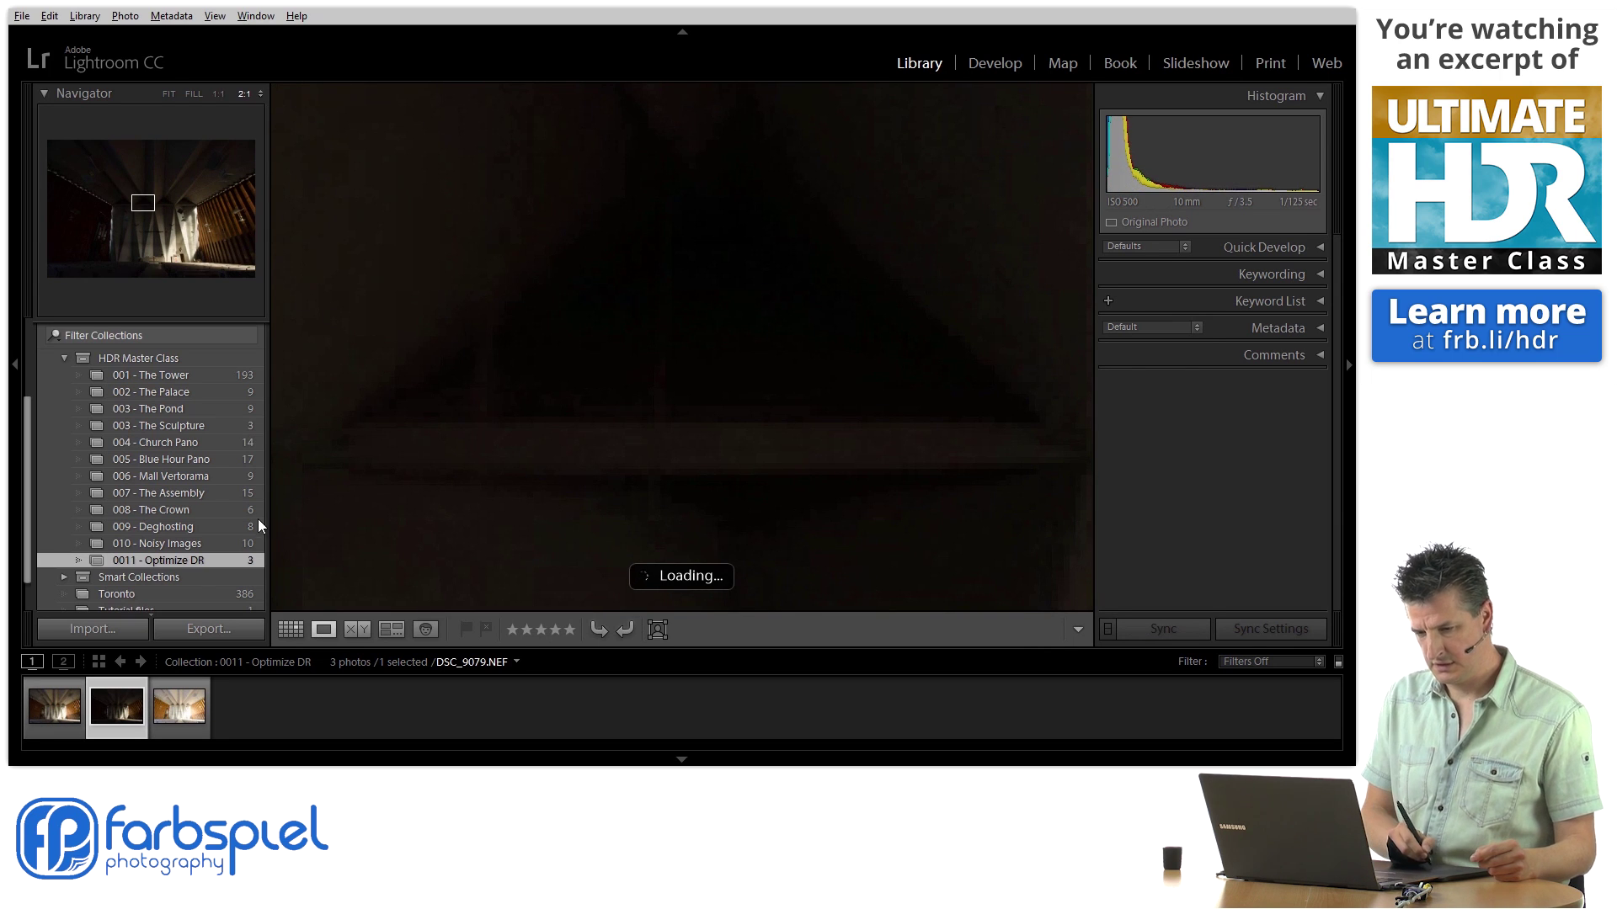
pyautogui.click(218, 93)
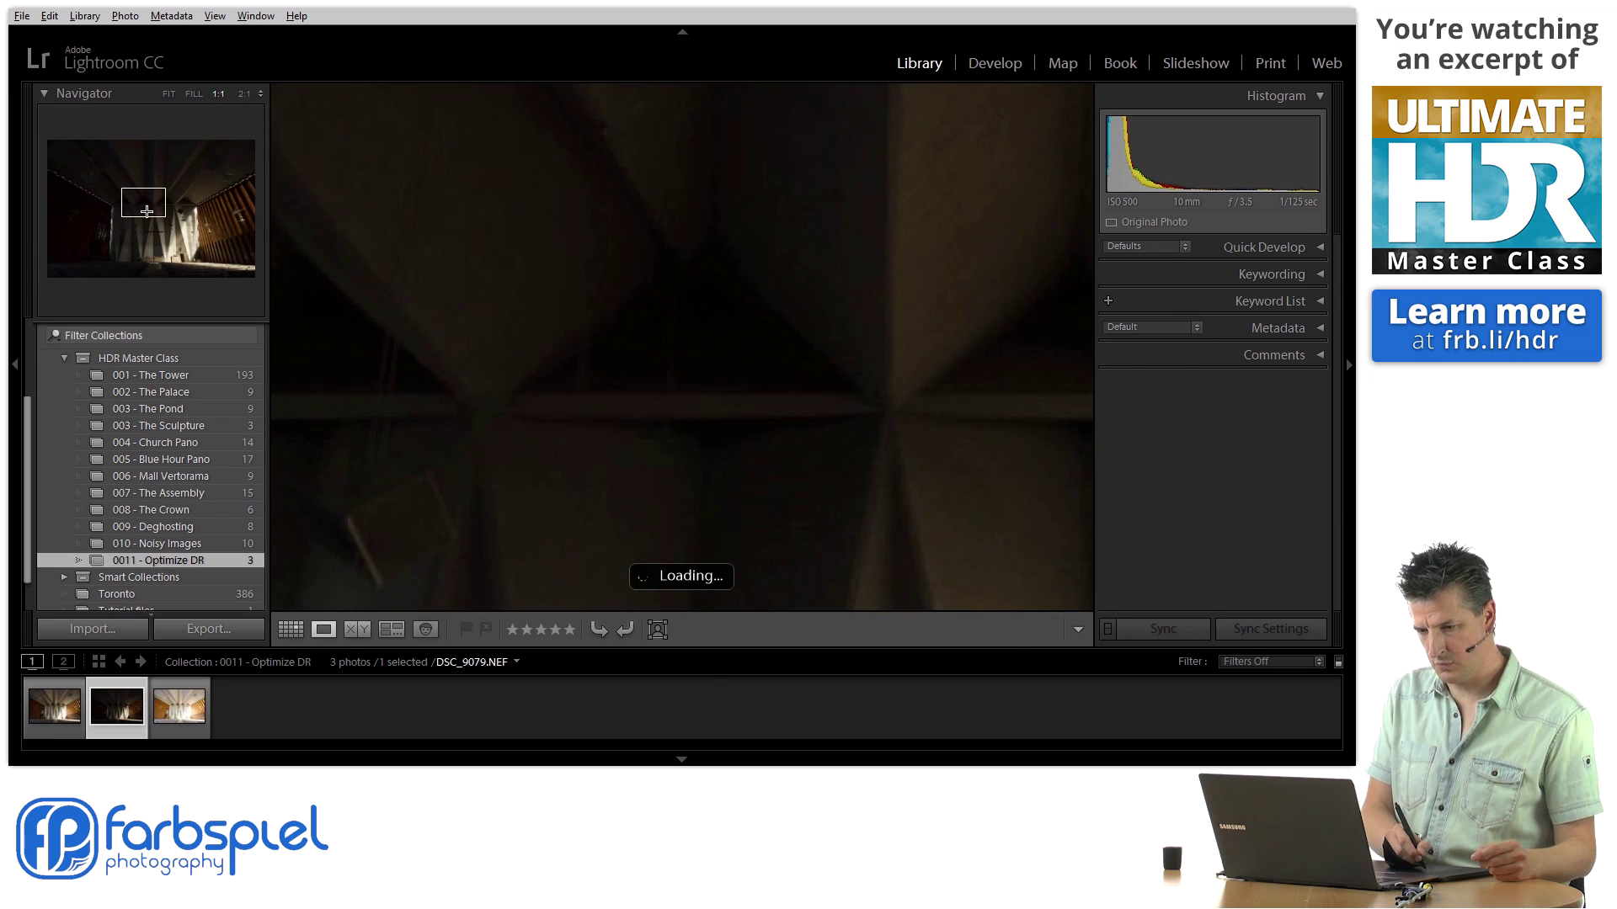
pyautogui.moveTo(146, 211); pyautogui.dragTo(185, 242)
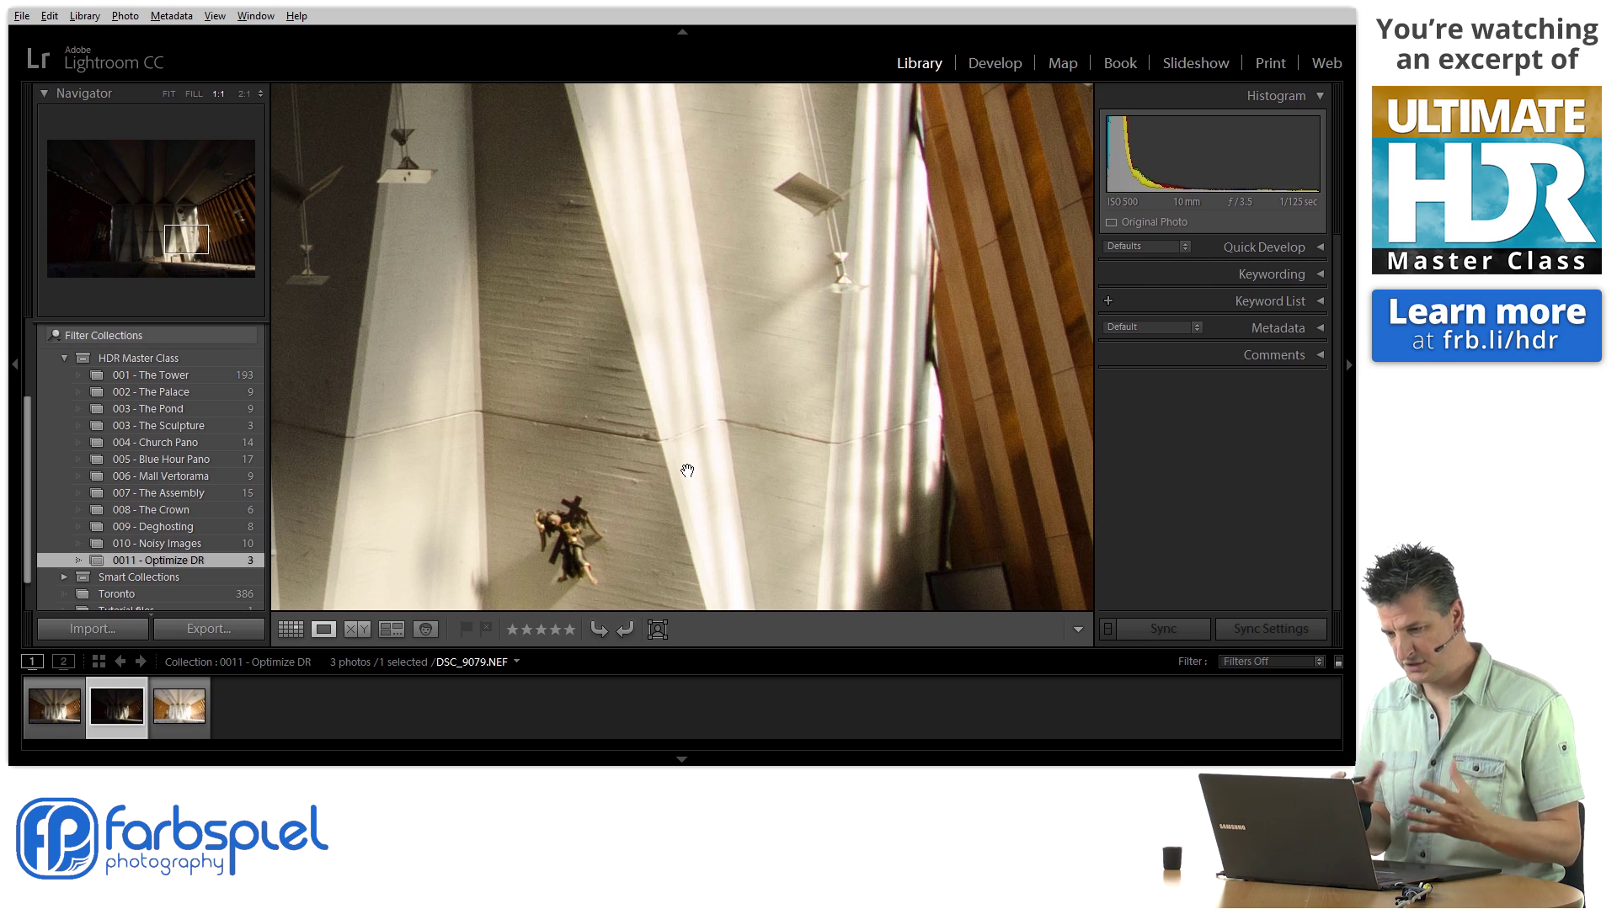
pyautogui.click(1015, 72)
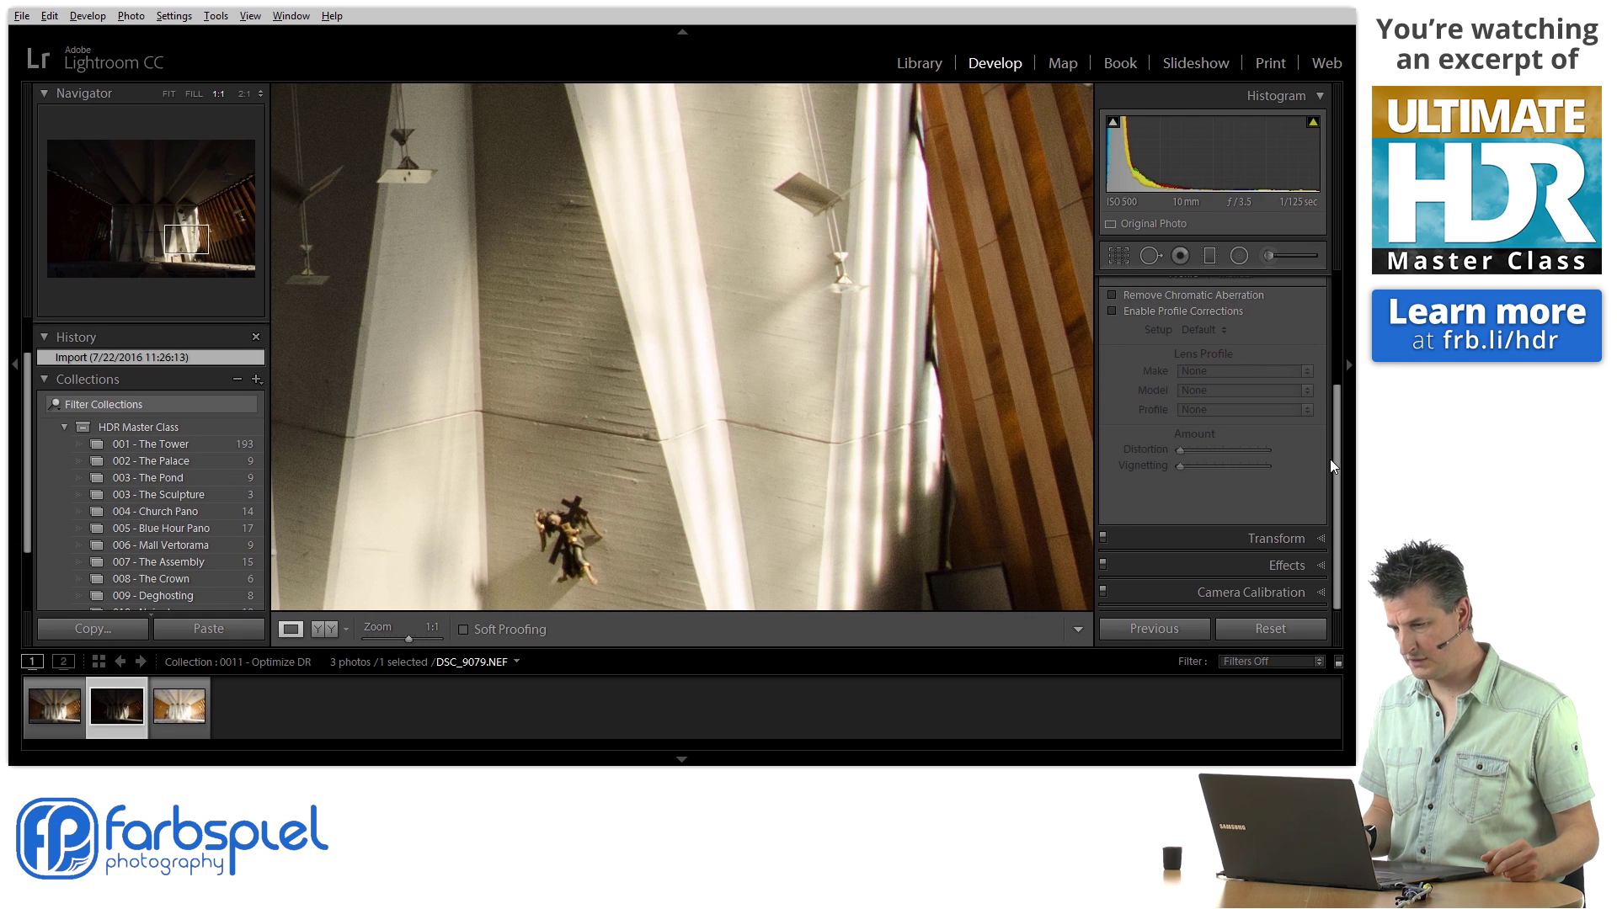
# In the Basic panel, test DSC_9079's Highlights at −88, reset them to 0, and return to Library
pyautogui.moveTo(1337, 458); pyautogui.dragTo(1317, 297)
pyautogui.click(1317, 293)
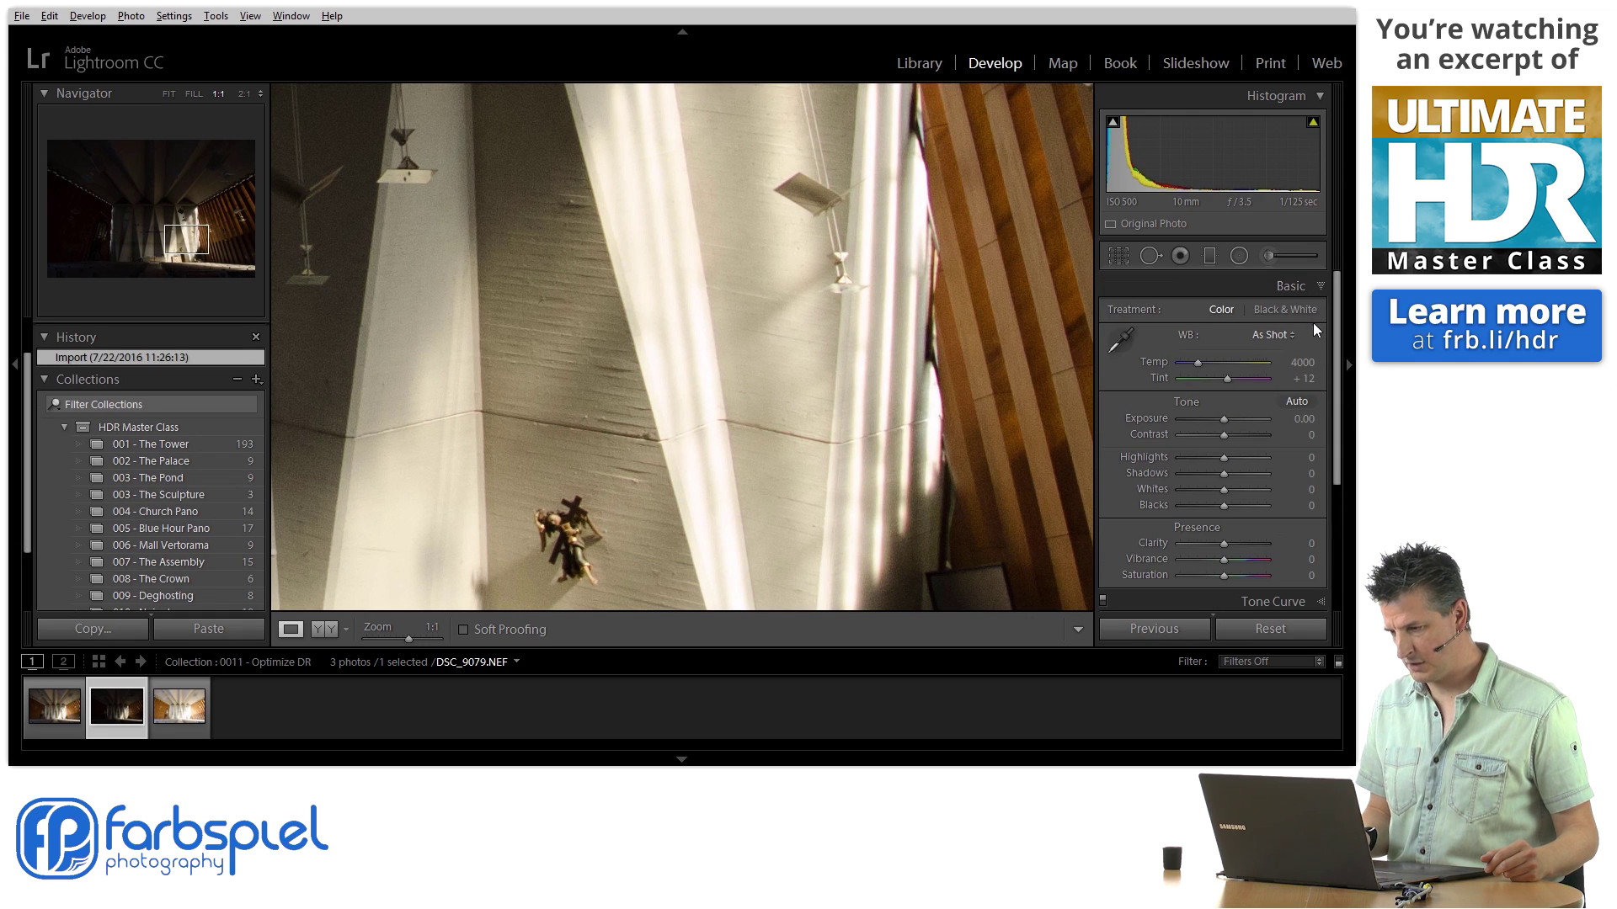
pyautogui.moveTo(1224, 458); pyautogui.dragTo(1184, 460)
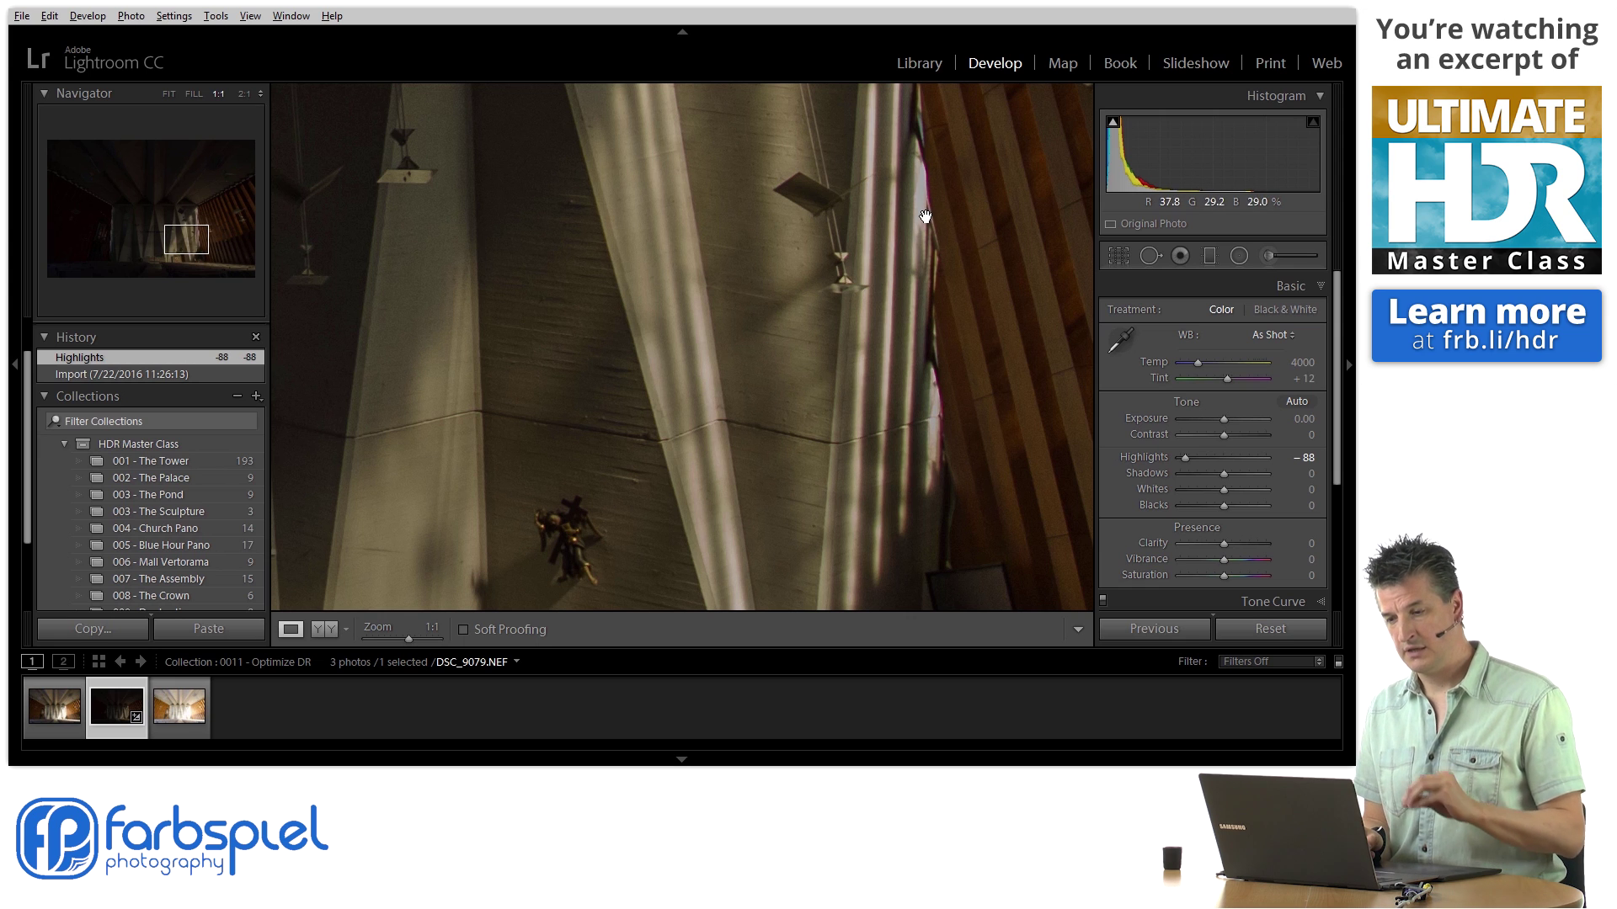
pyautogui.scroll(-3, 933, 436)
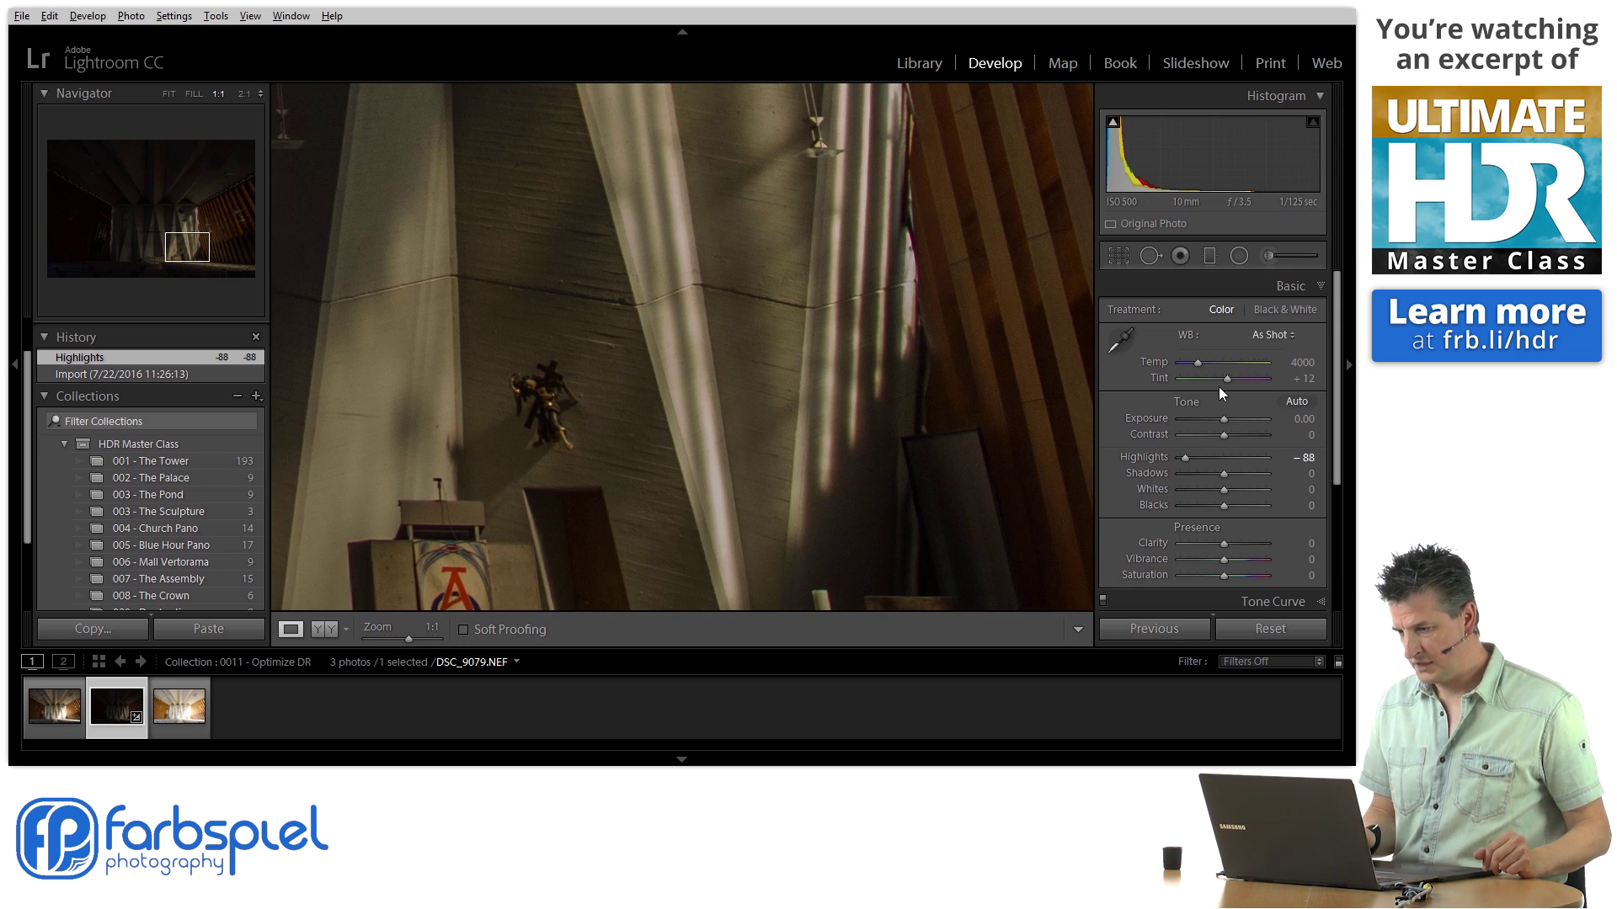
pyautogui.doubleClick(1184, 457)
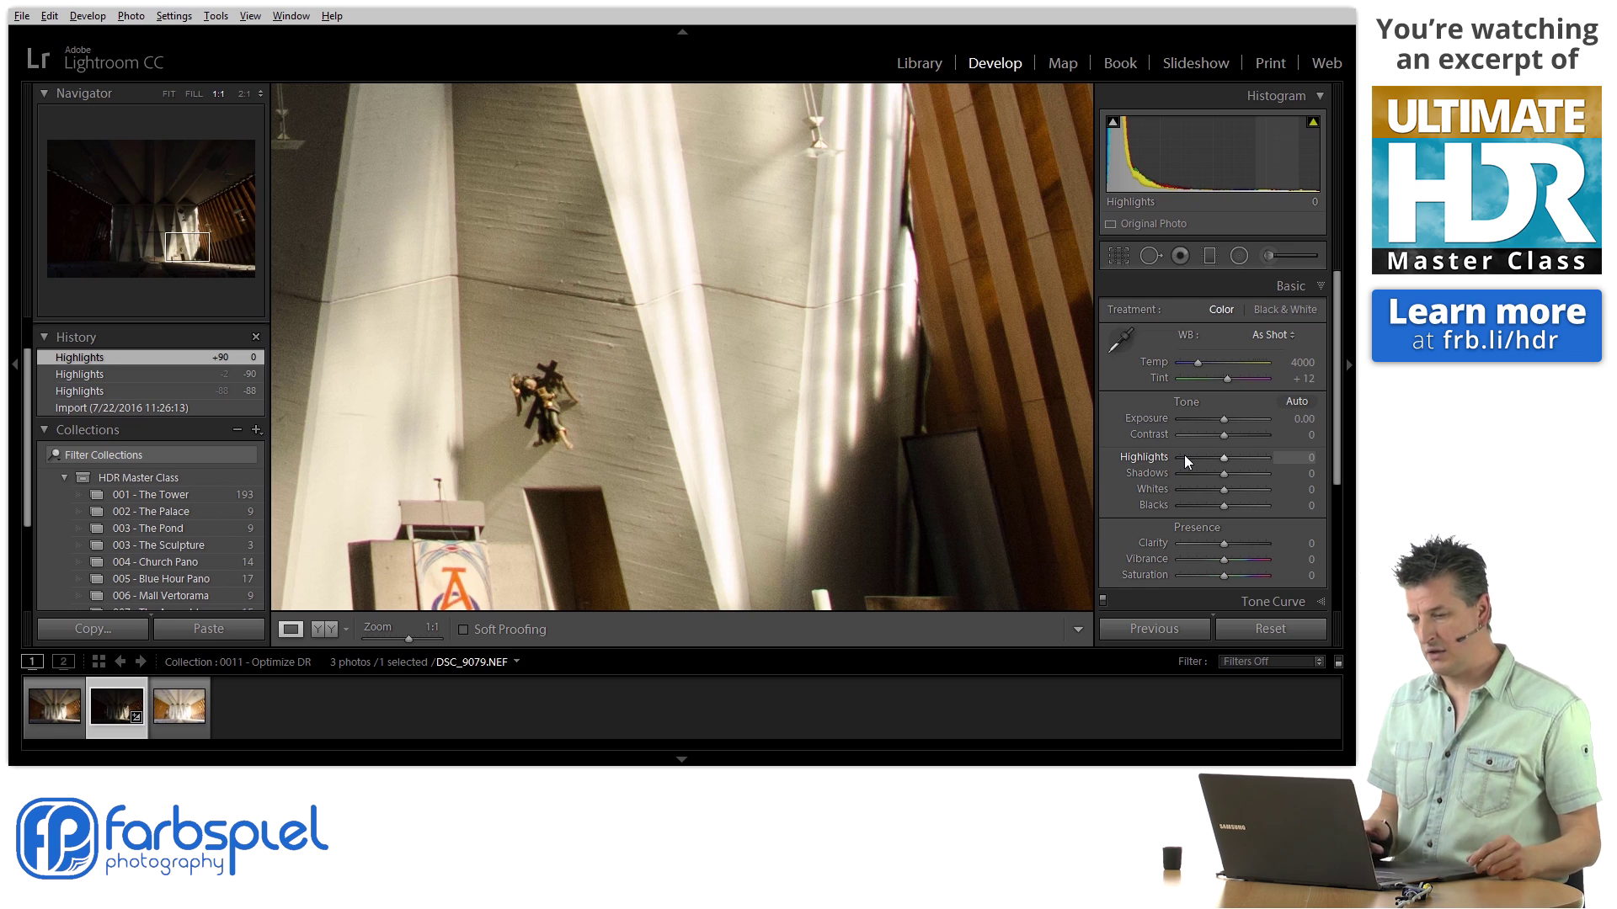
pyautogui.click(919, 63)
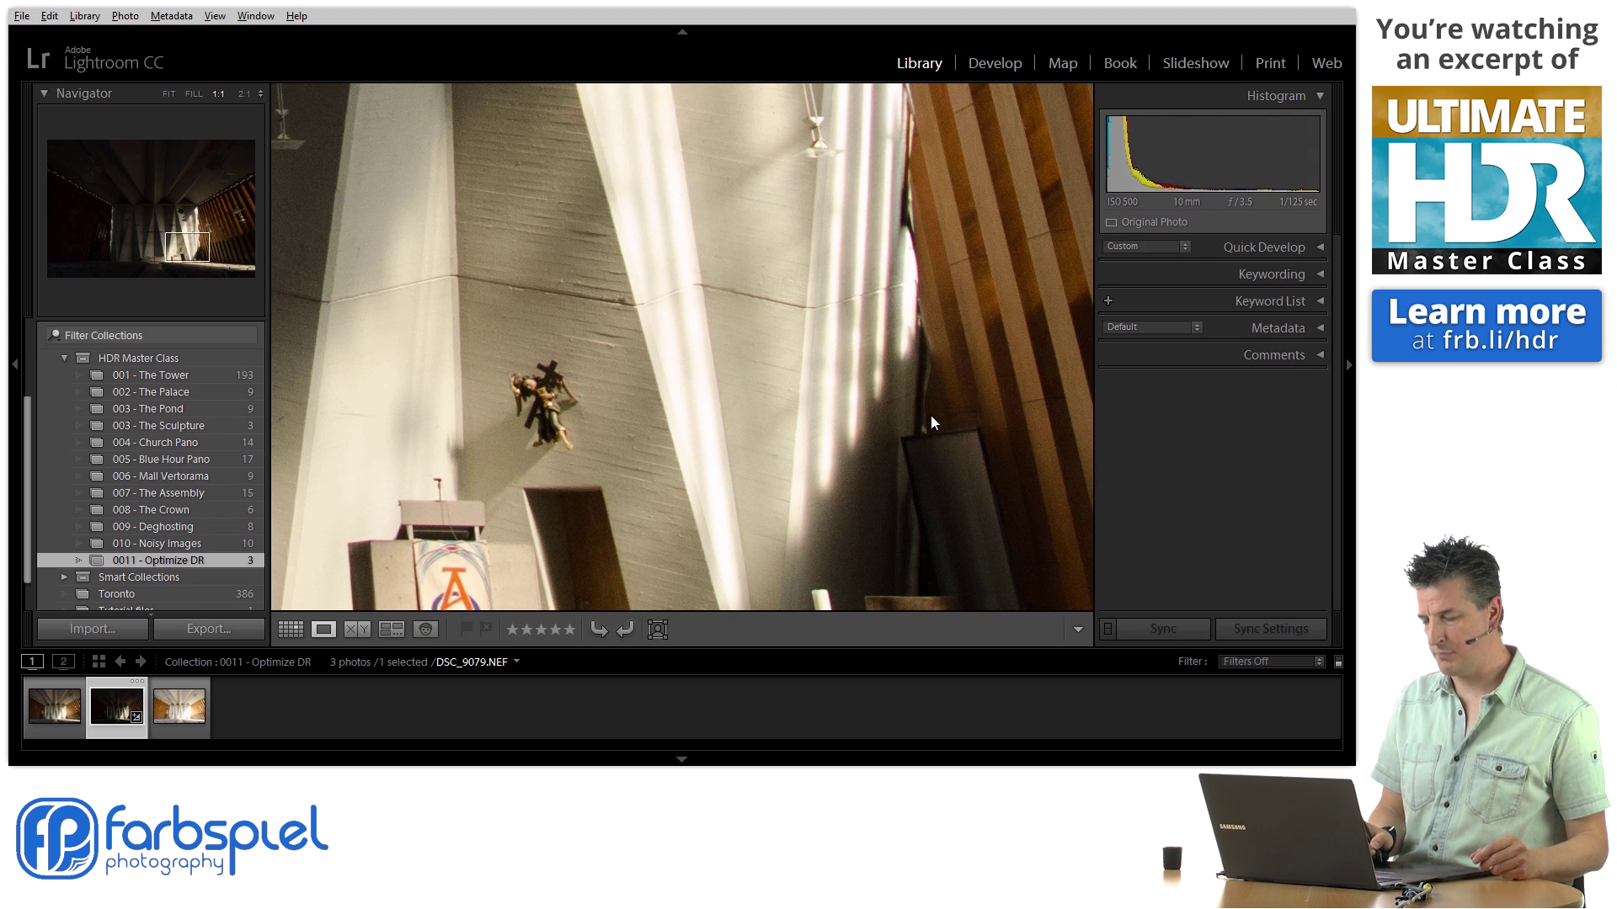
# Select all three exposures with DSC_9079 active and reset its Develop settings
pyautogui.click(296, 634)
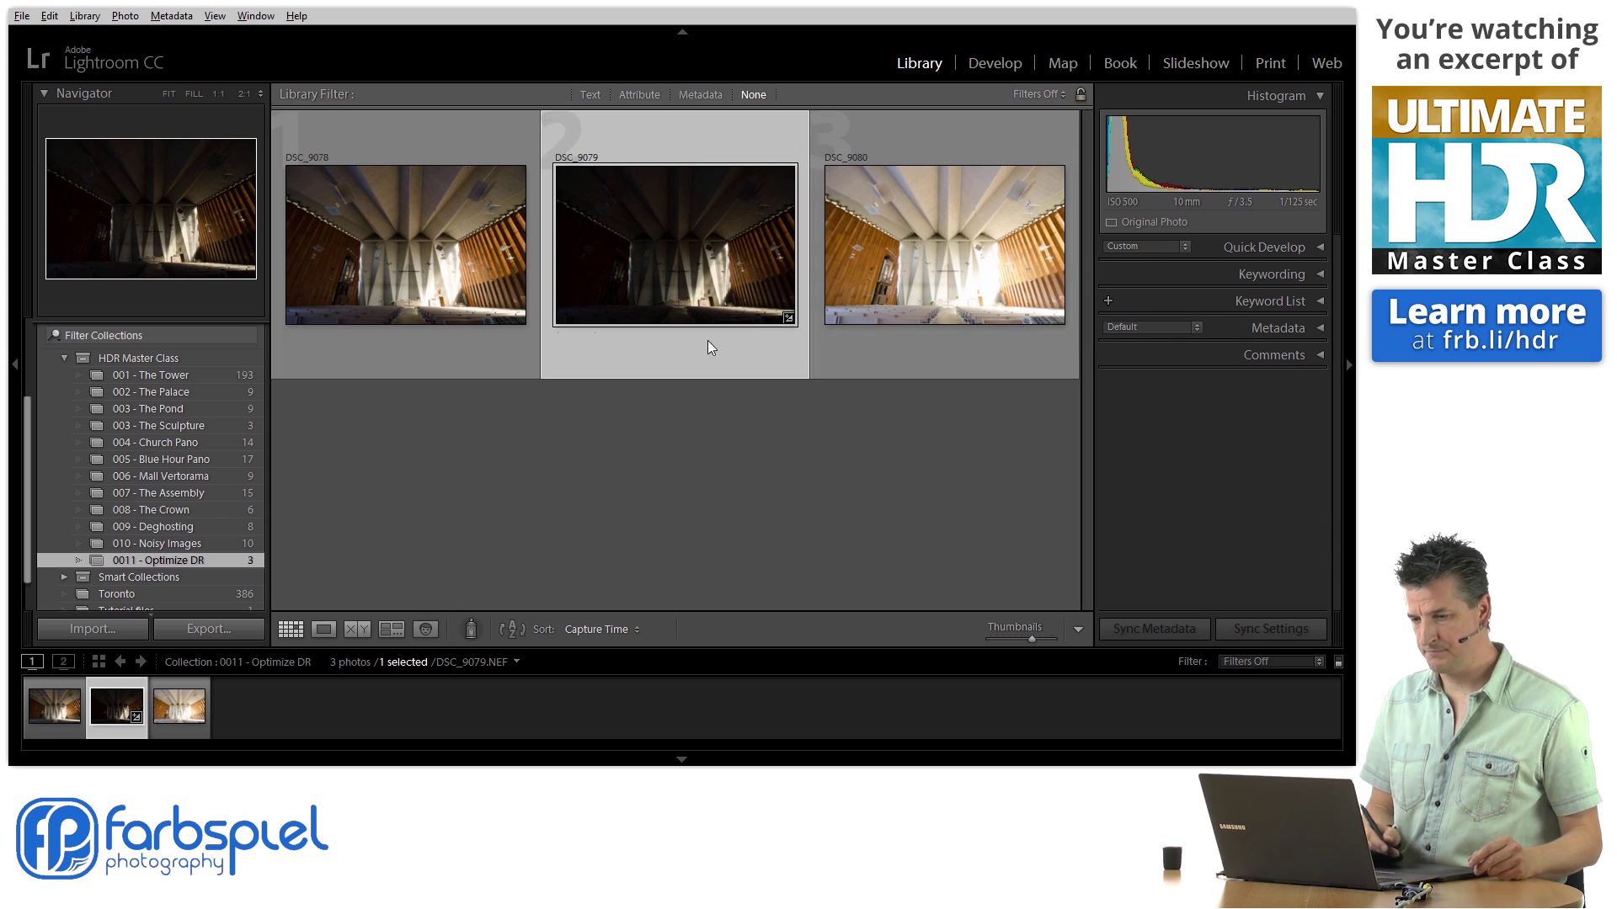
pyautogui.click(423, 265)
pyautogui.keyDown('shift'); pyautogui.click(933, 266); pyautogui.keyUp('shift')
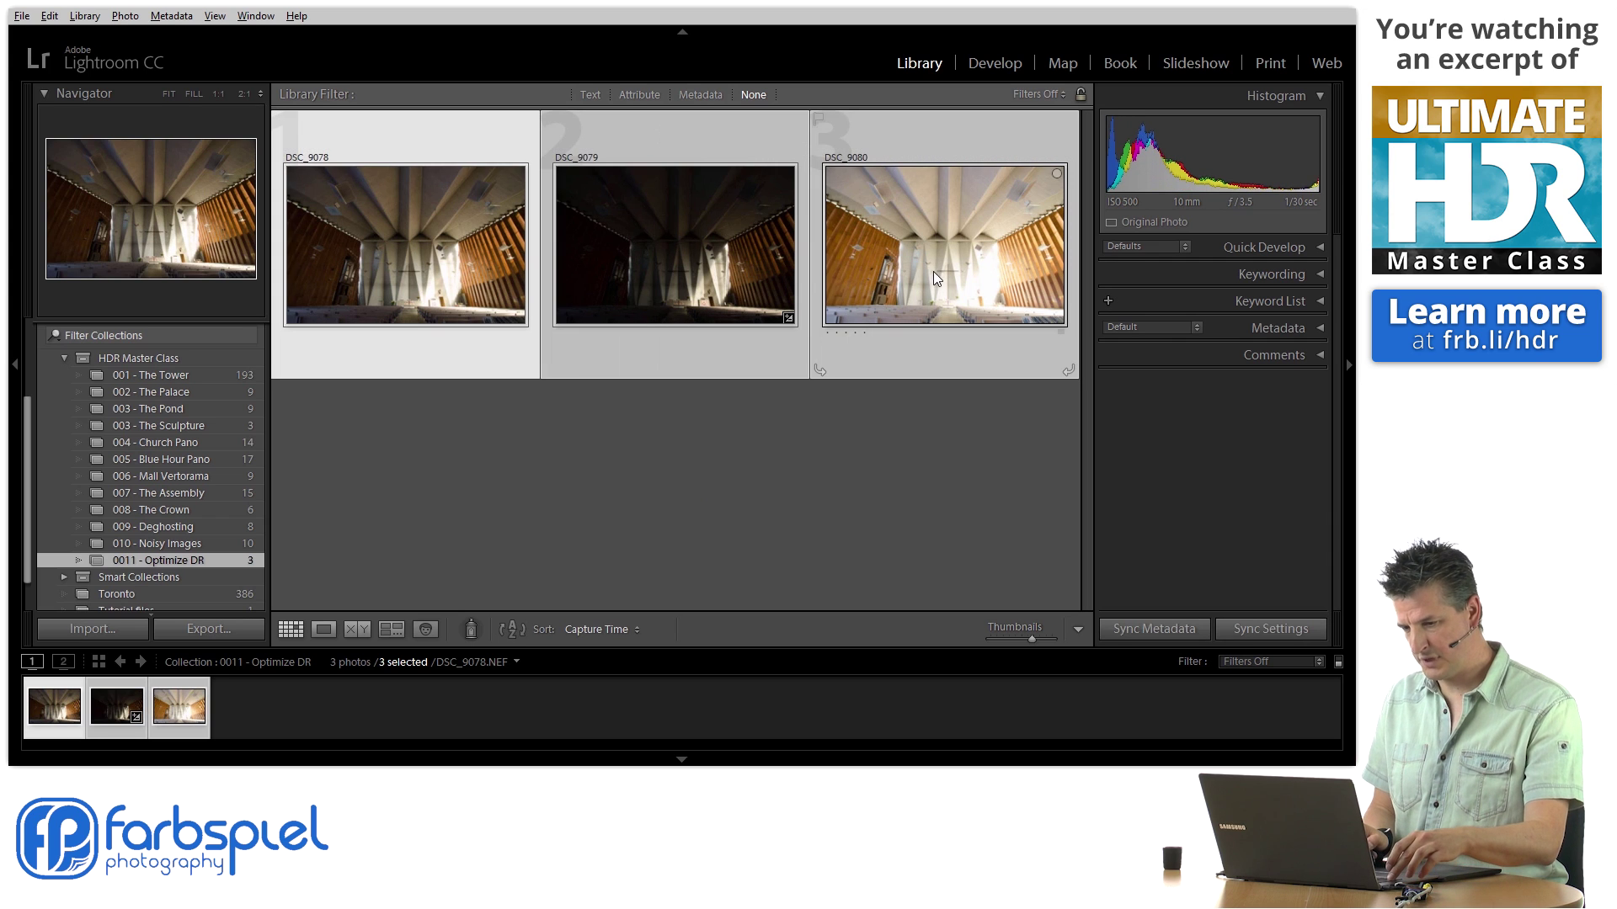
pyautogui.press('Right')
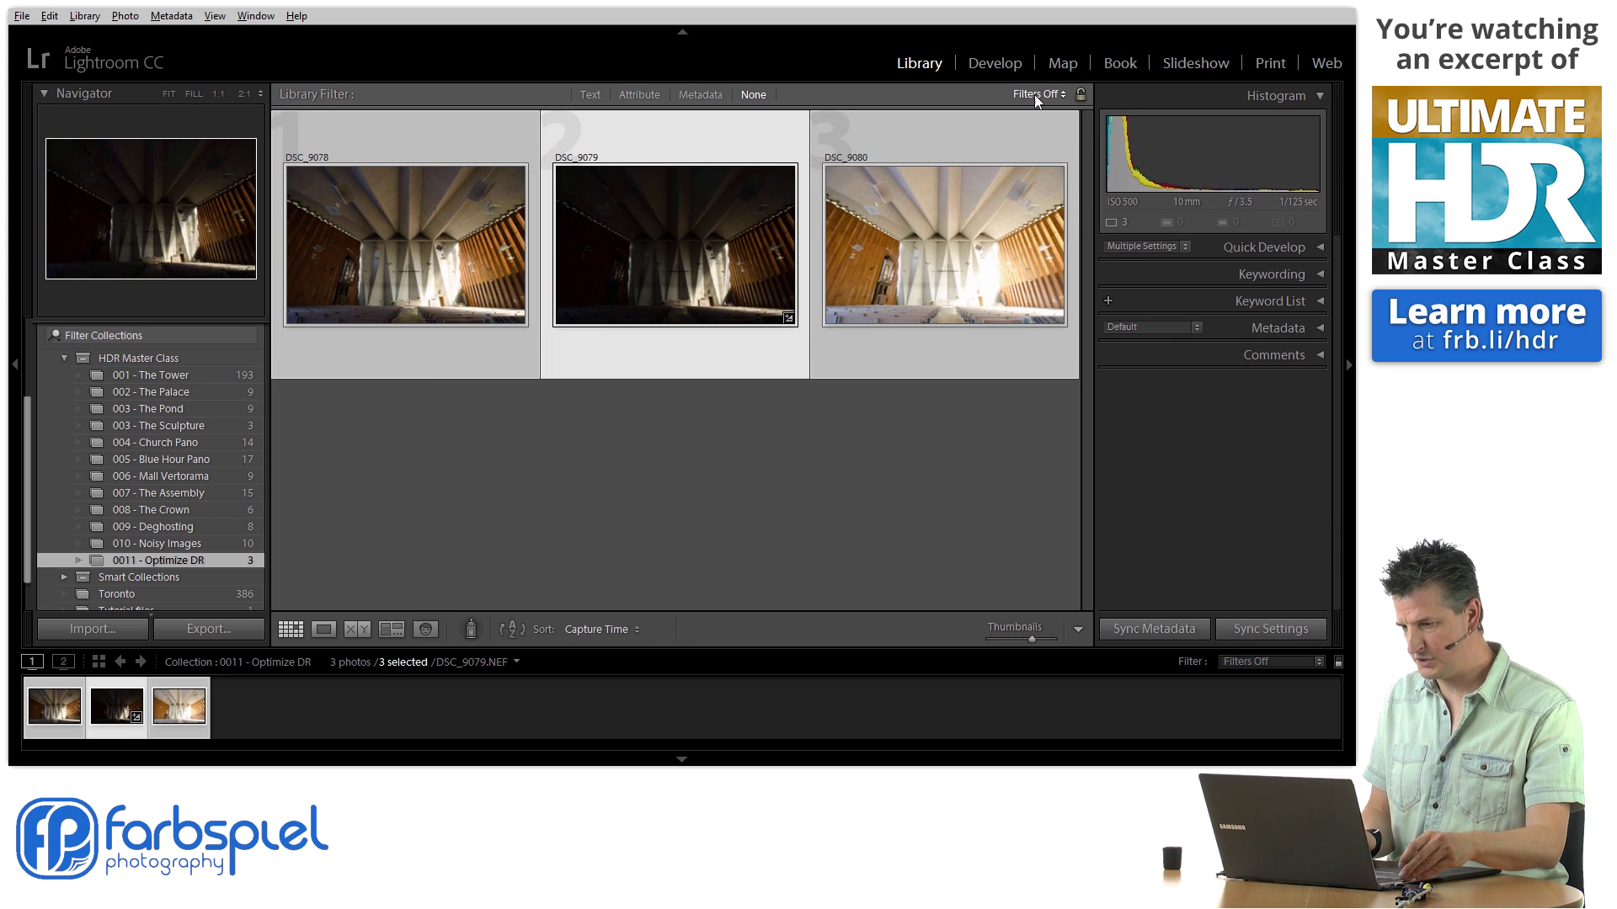
pyautogui.click(983, 66)
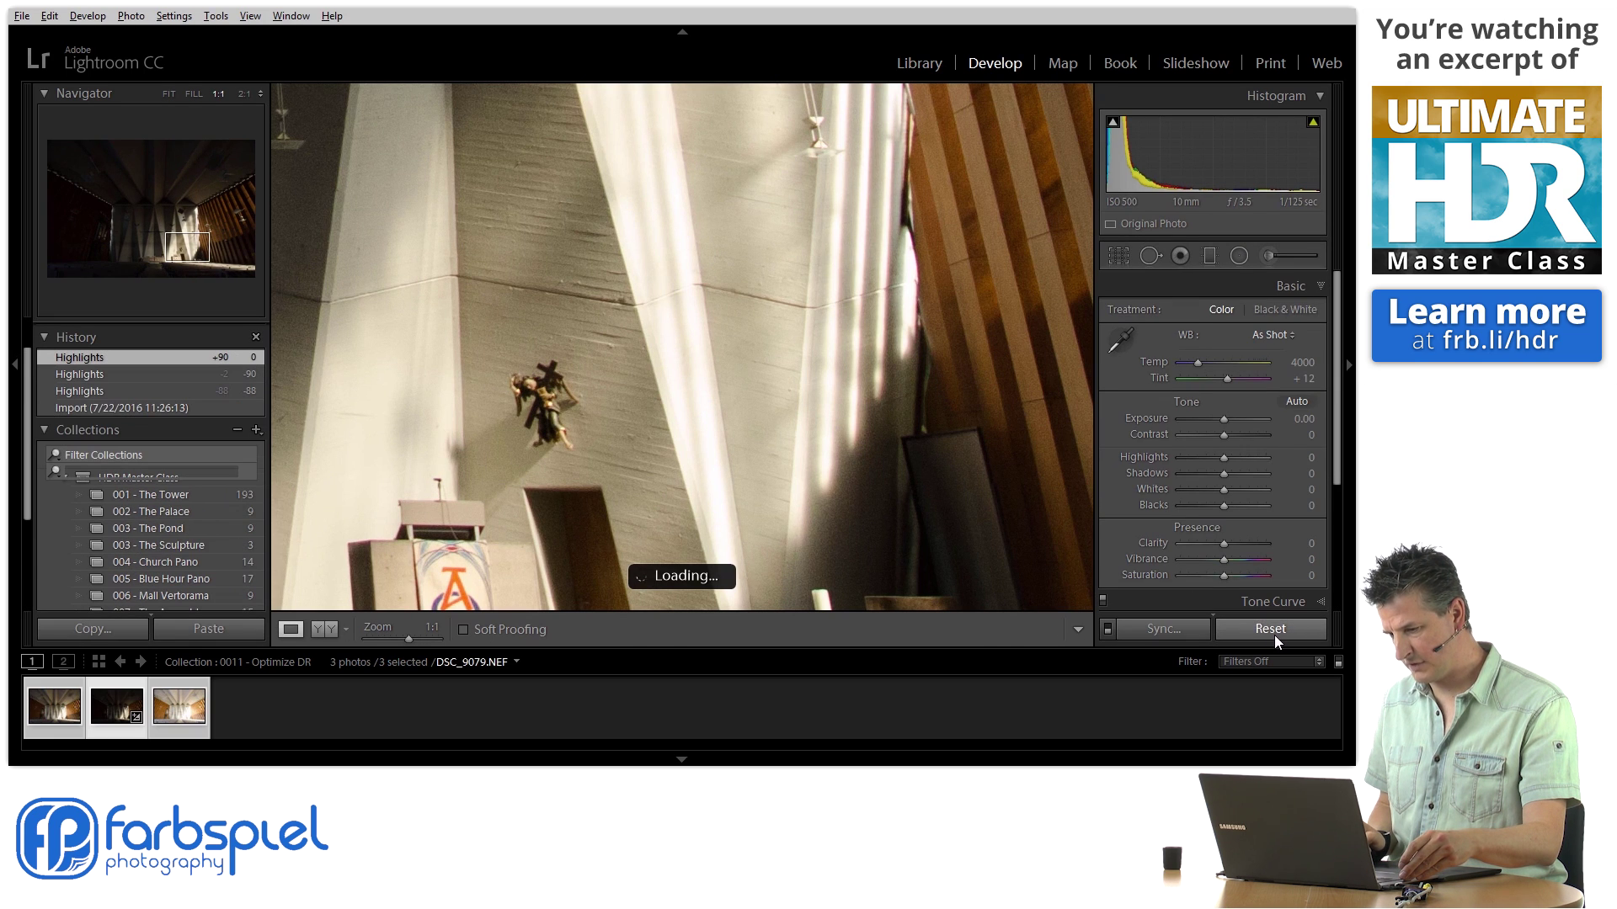
pyautogui.click(1273, 634)
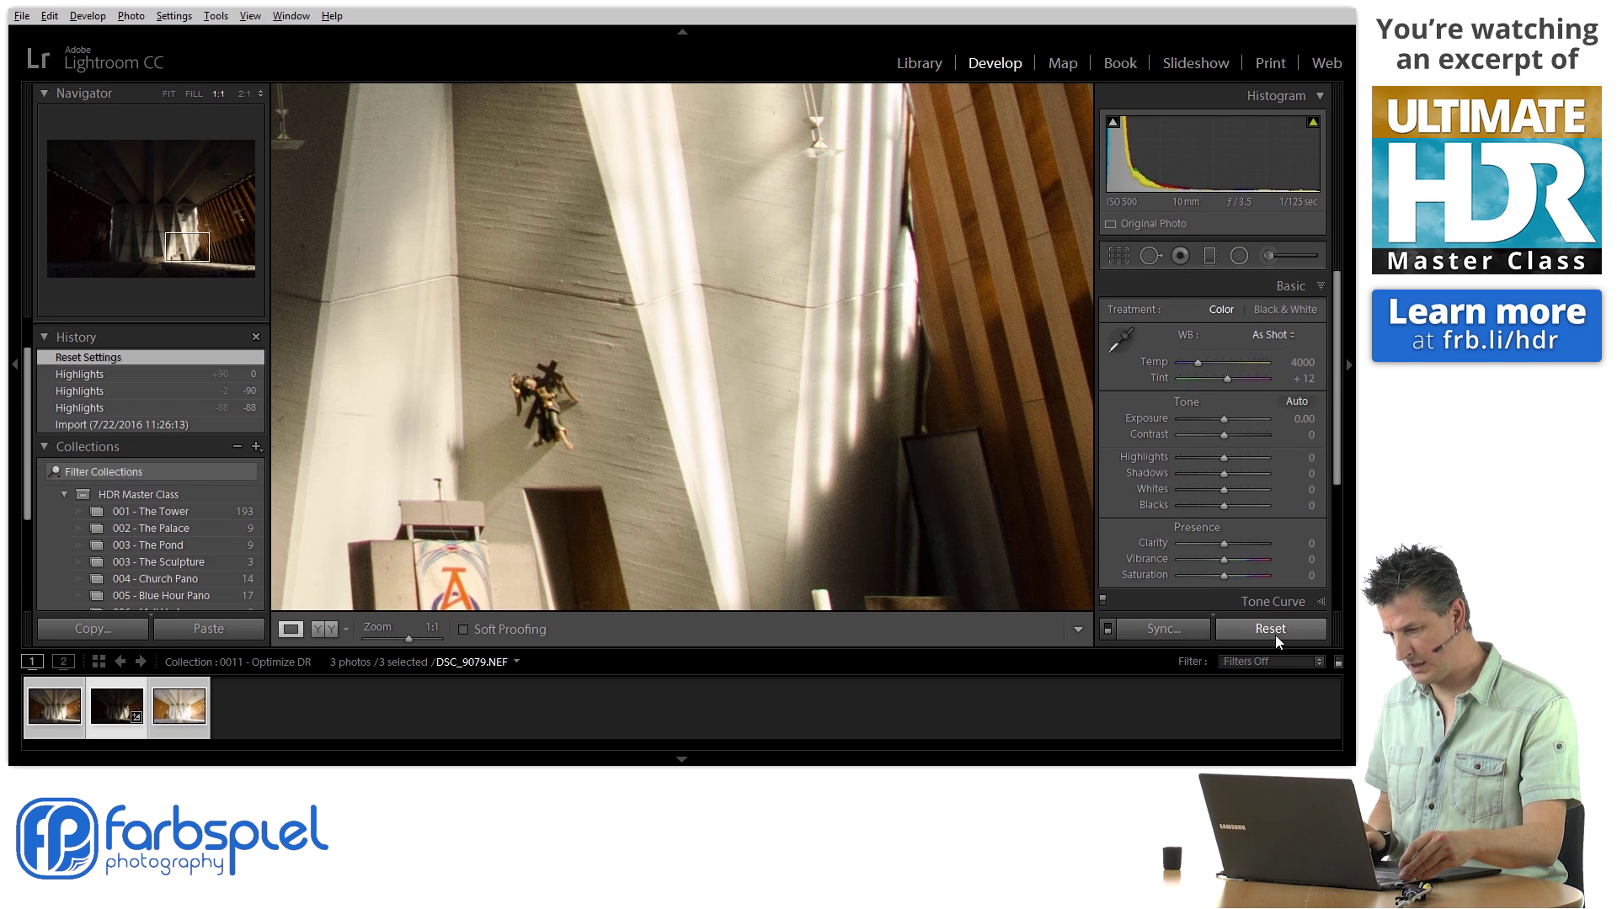
# Compare the three exposures side by side, then enable Remove Chromatic Aberration on DSC_9079
pyautogui.click(917, 64)
pyautogui.press('n')
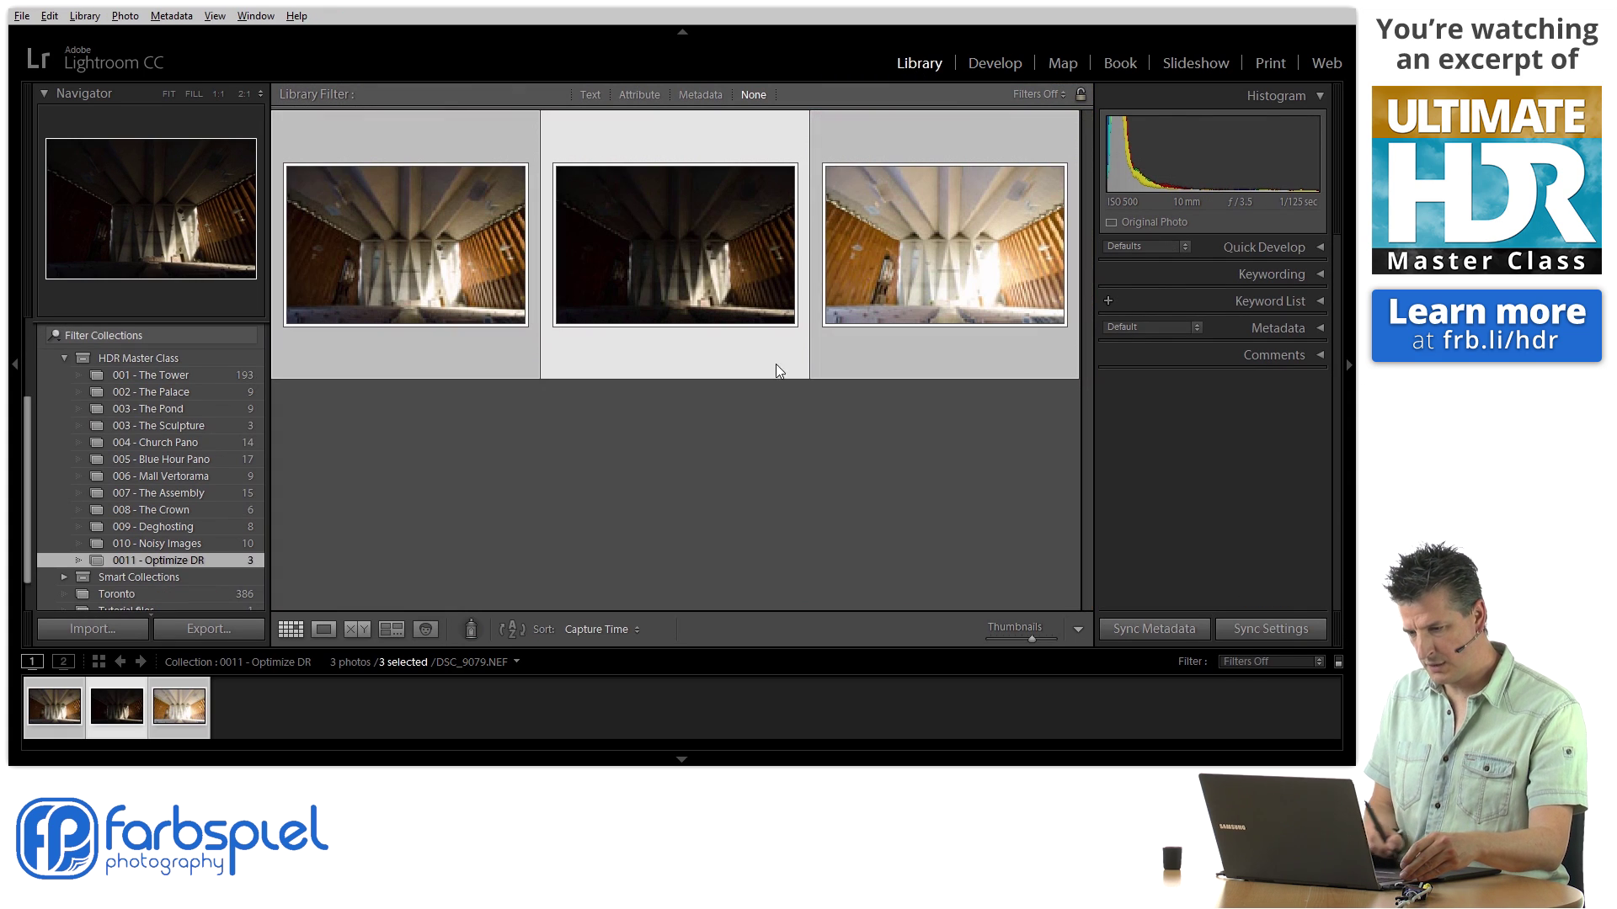
pyautogui.click(995, 63)
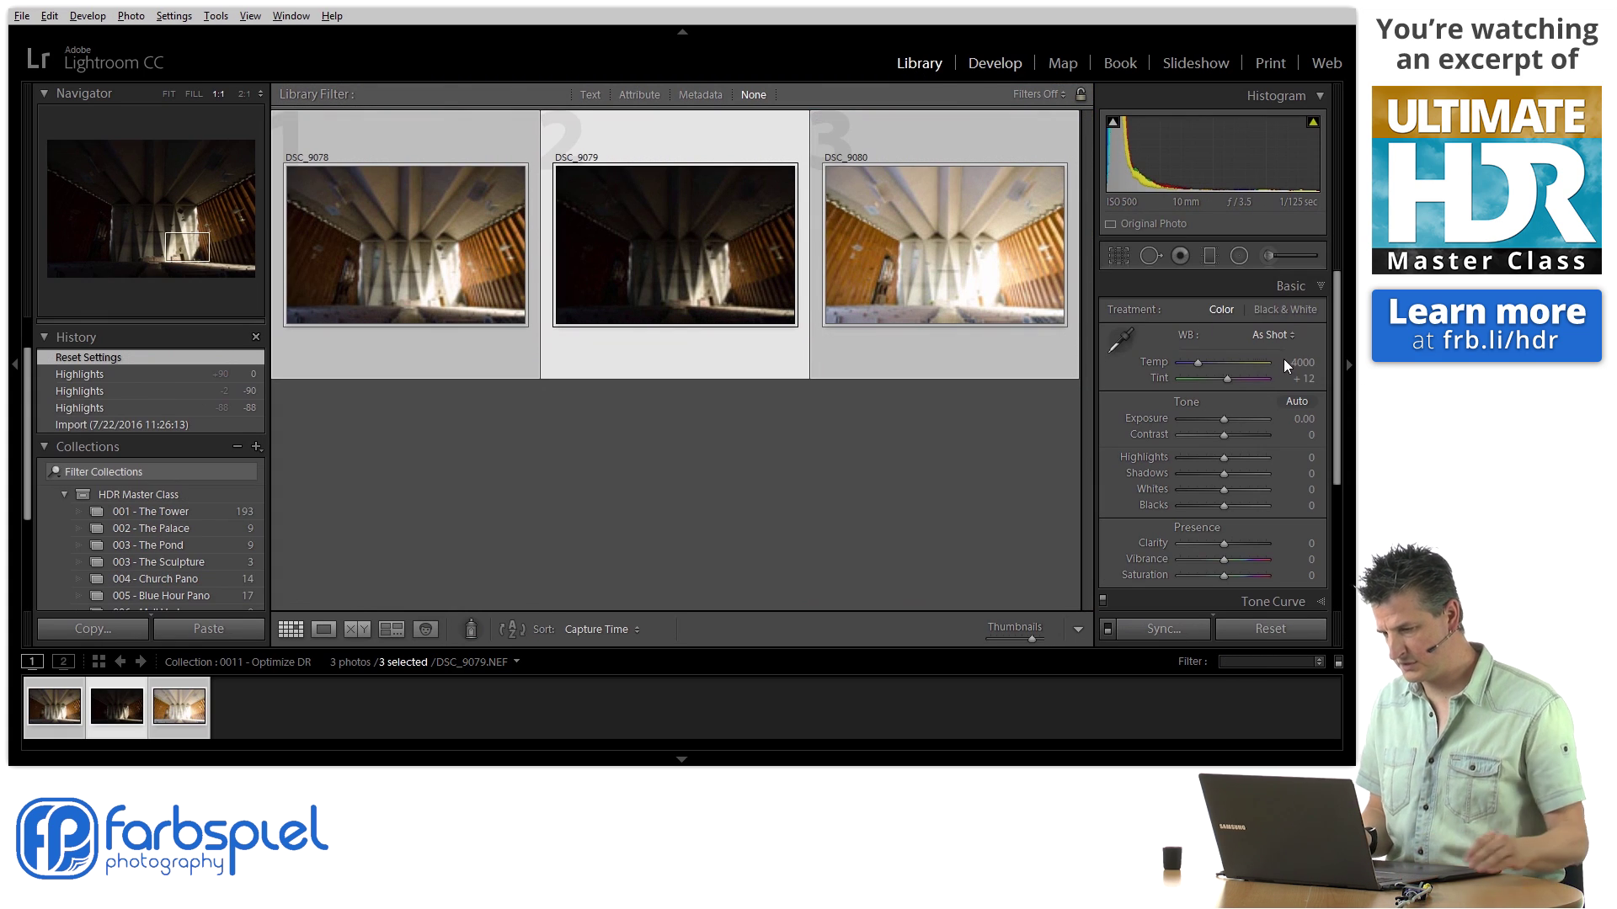
pyautogui.scroll(-2, 1339, 387)
pyautogui.scroll(-3, 1339, 387)
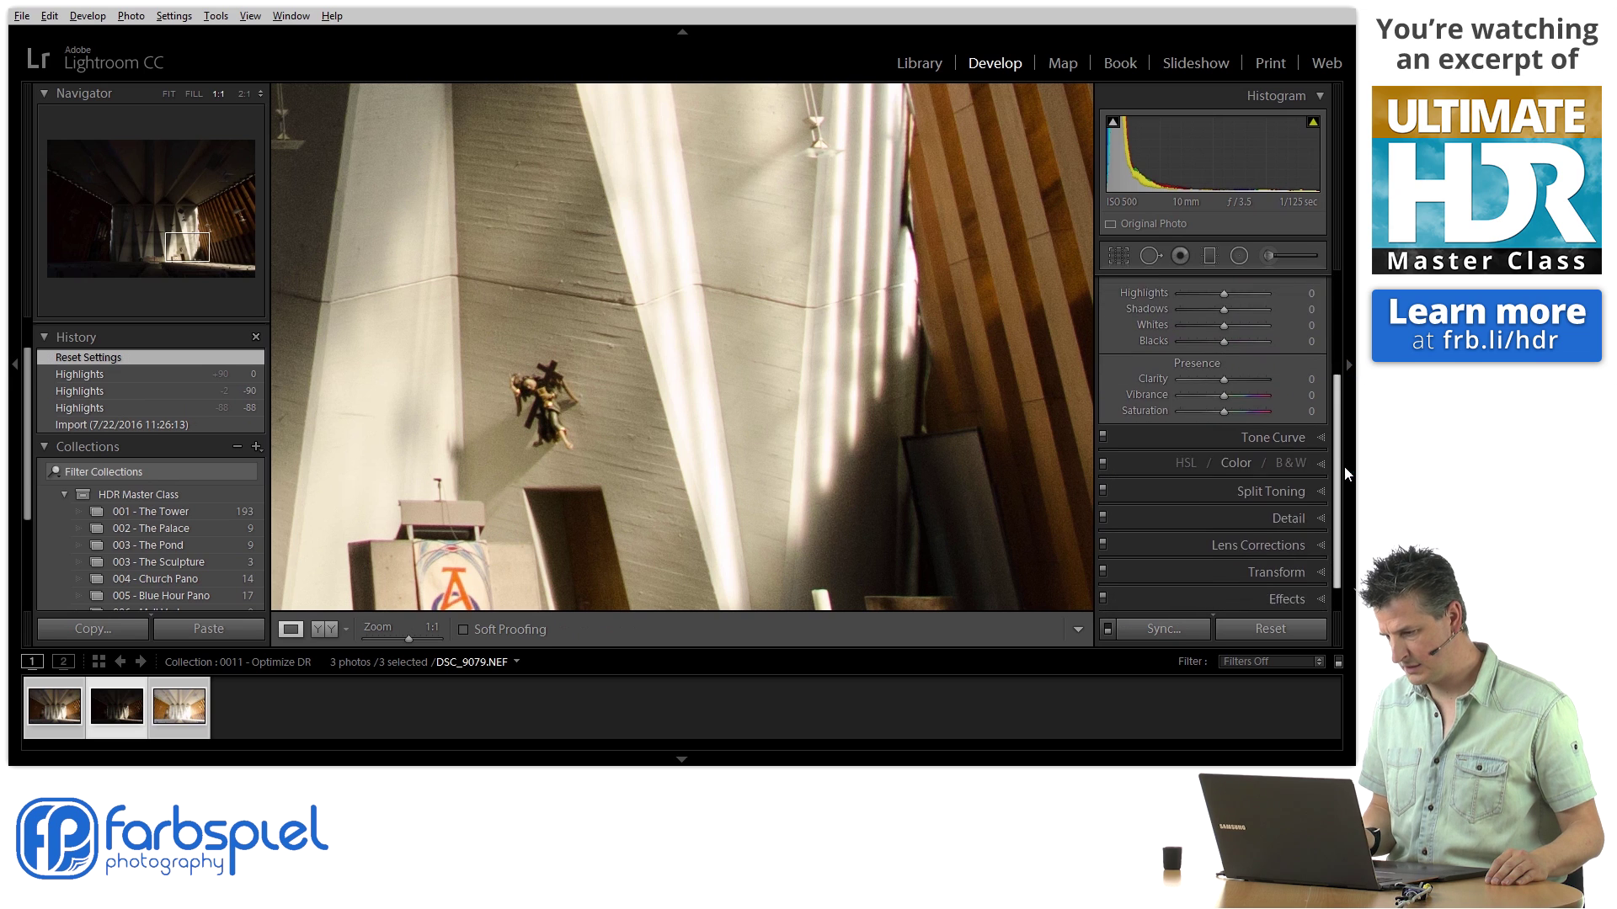
pyautogui.click(1305, 529)
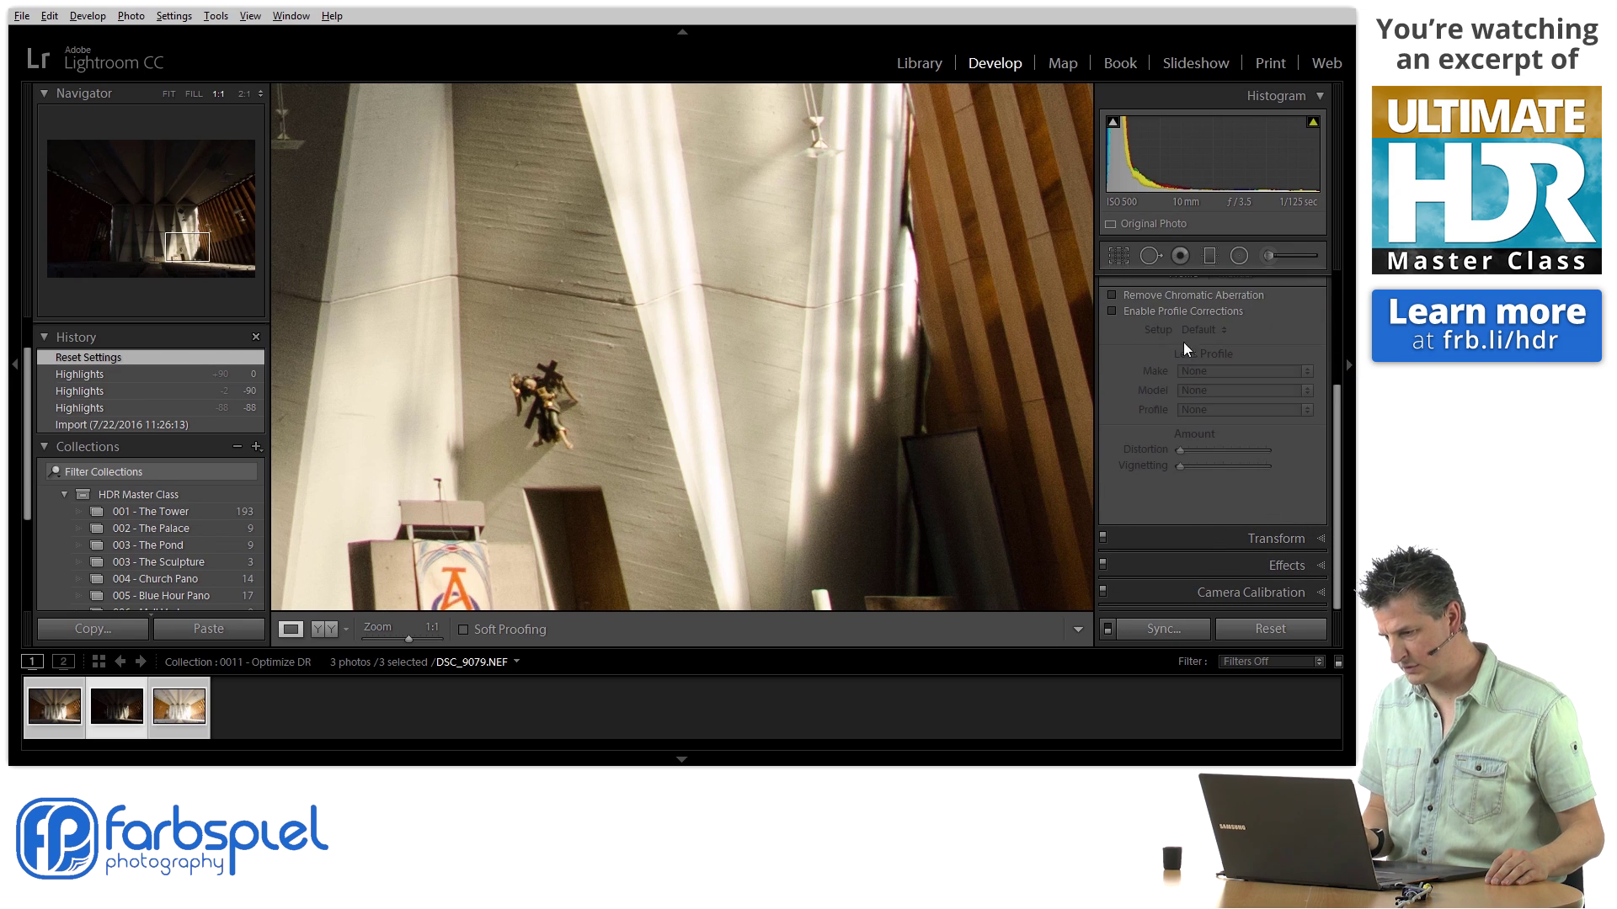
pyautogui.click(1113, 295)
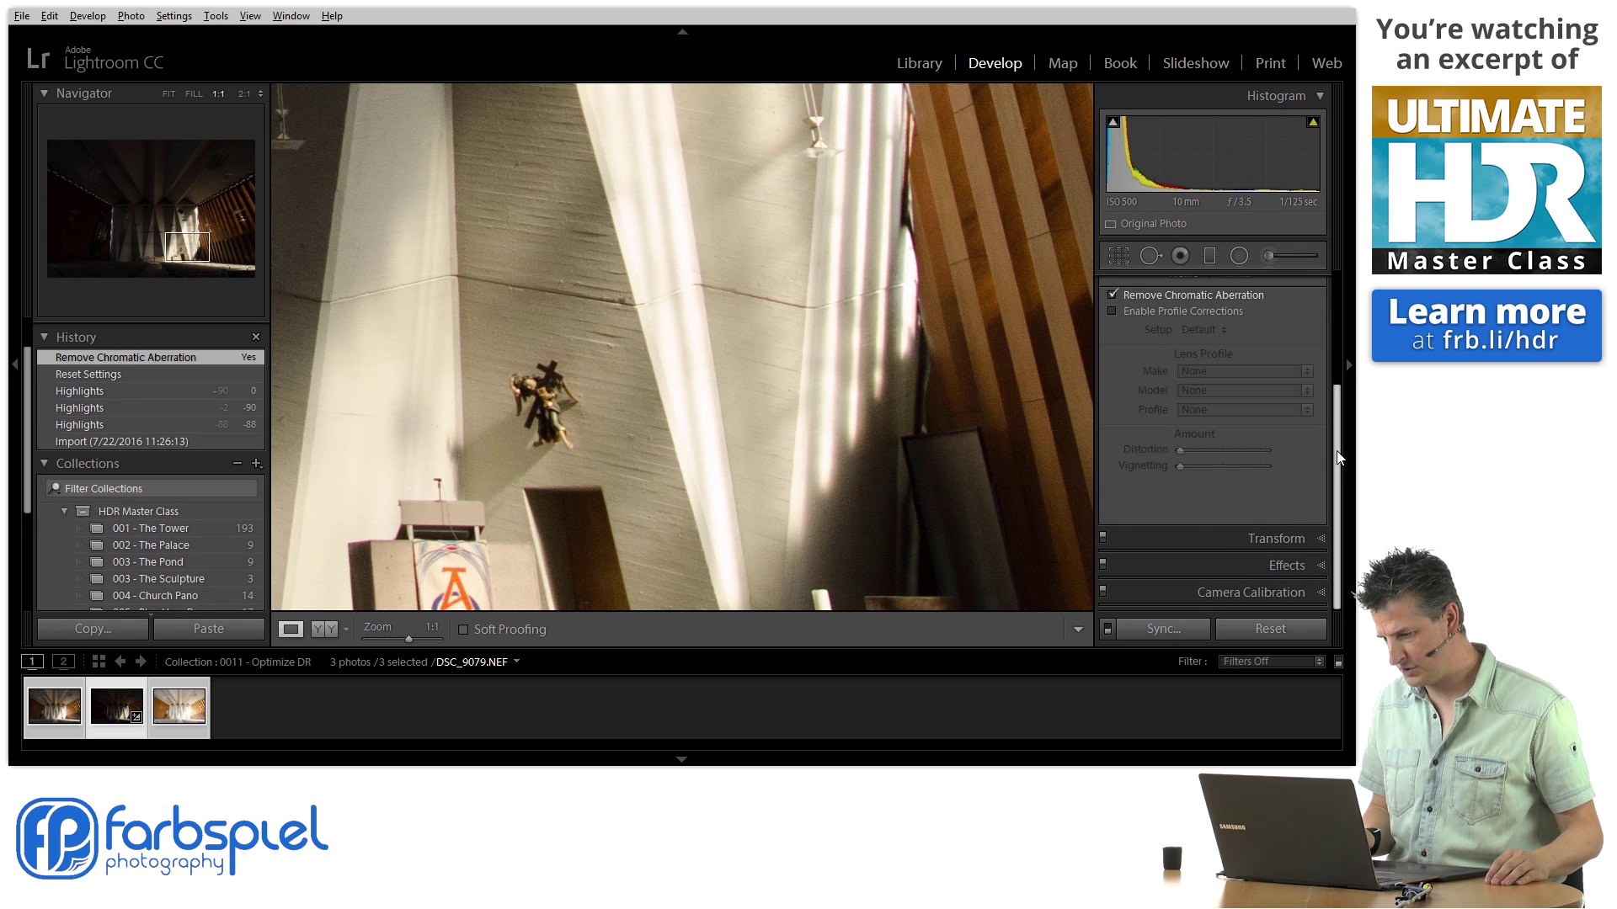
pyautogui.scroll(2, 1324, 396)
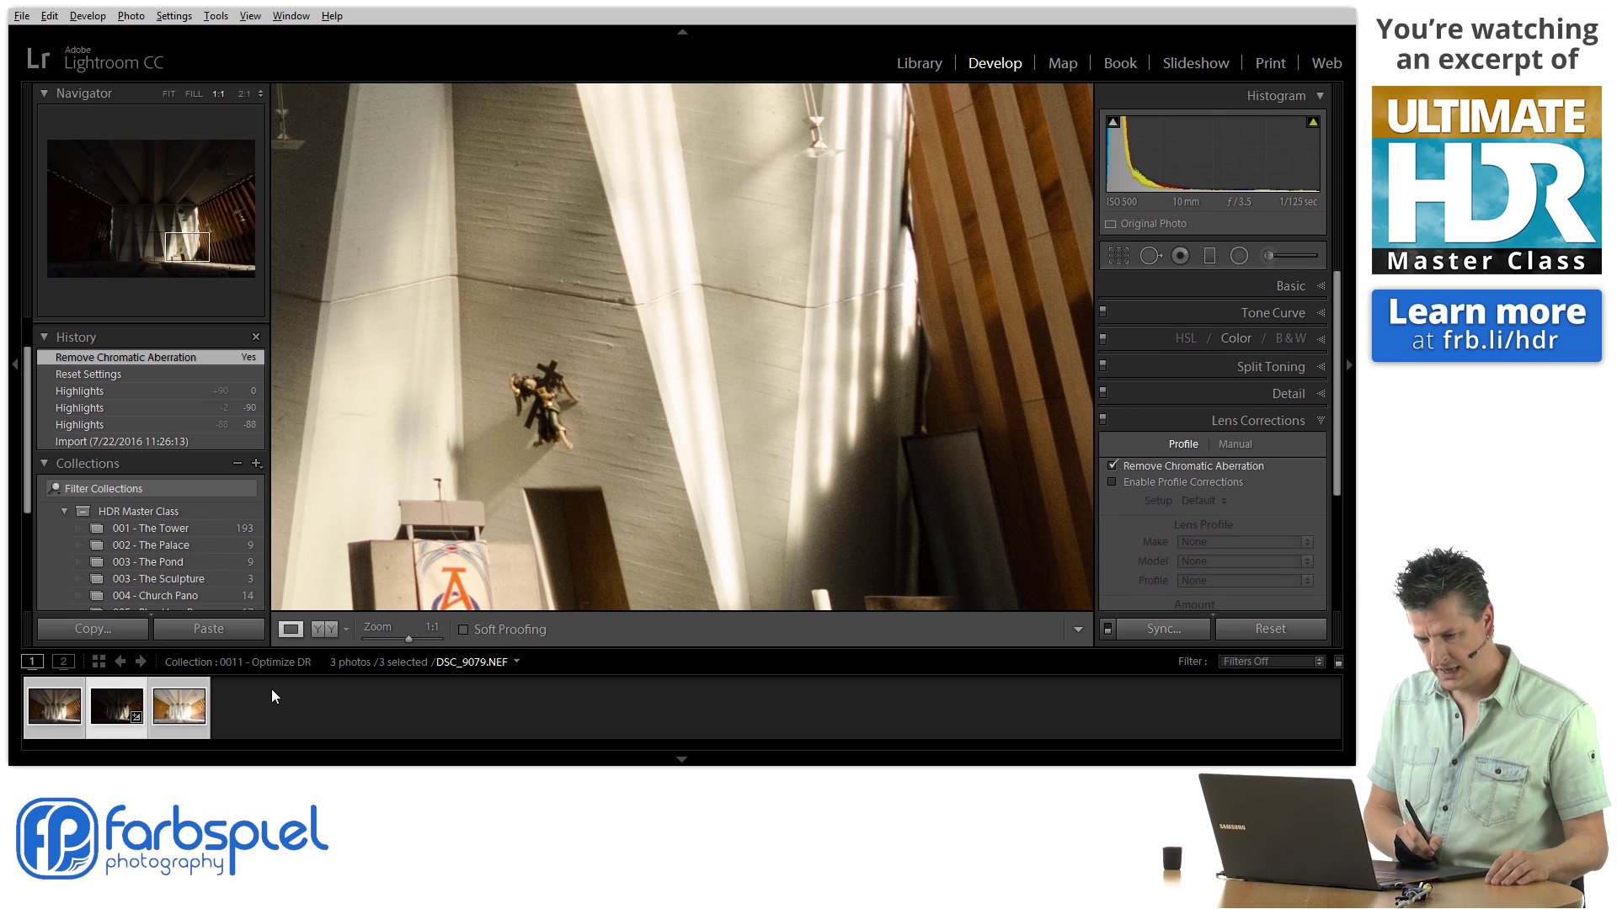
# Synchronize DSC_9079's settings to all three exposures and return to Library
pyautogui.click(1167, 629)
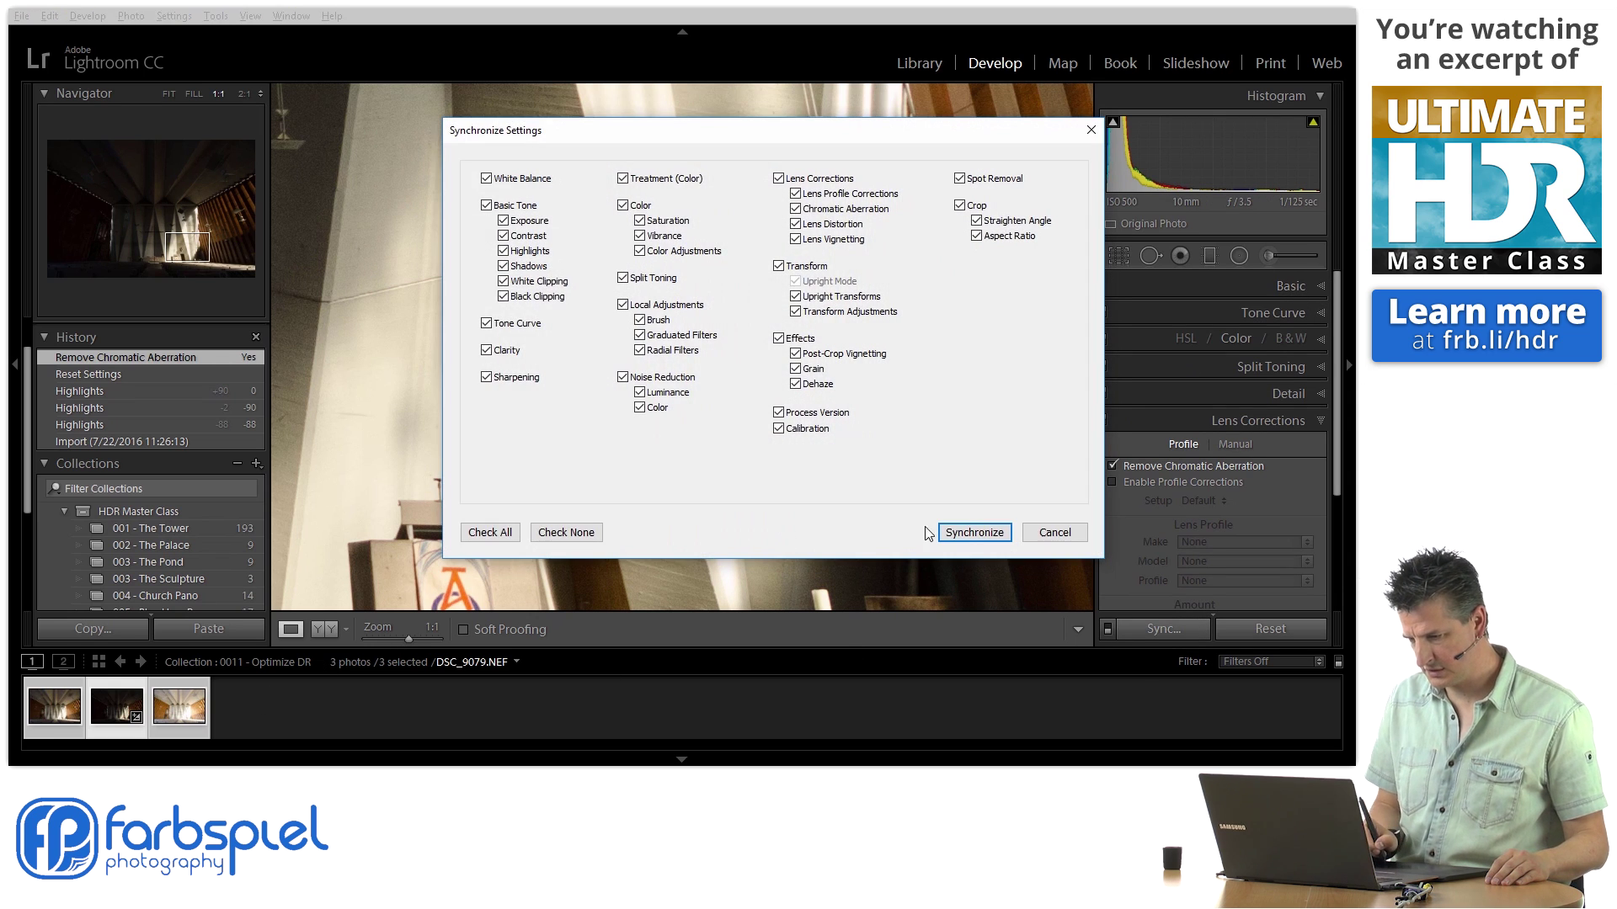
pyautogui.click(975, 532)
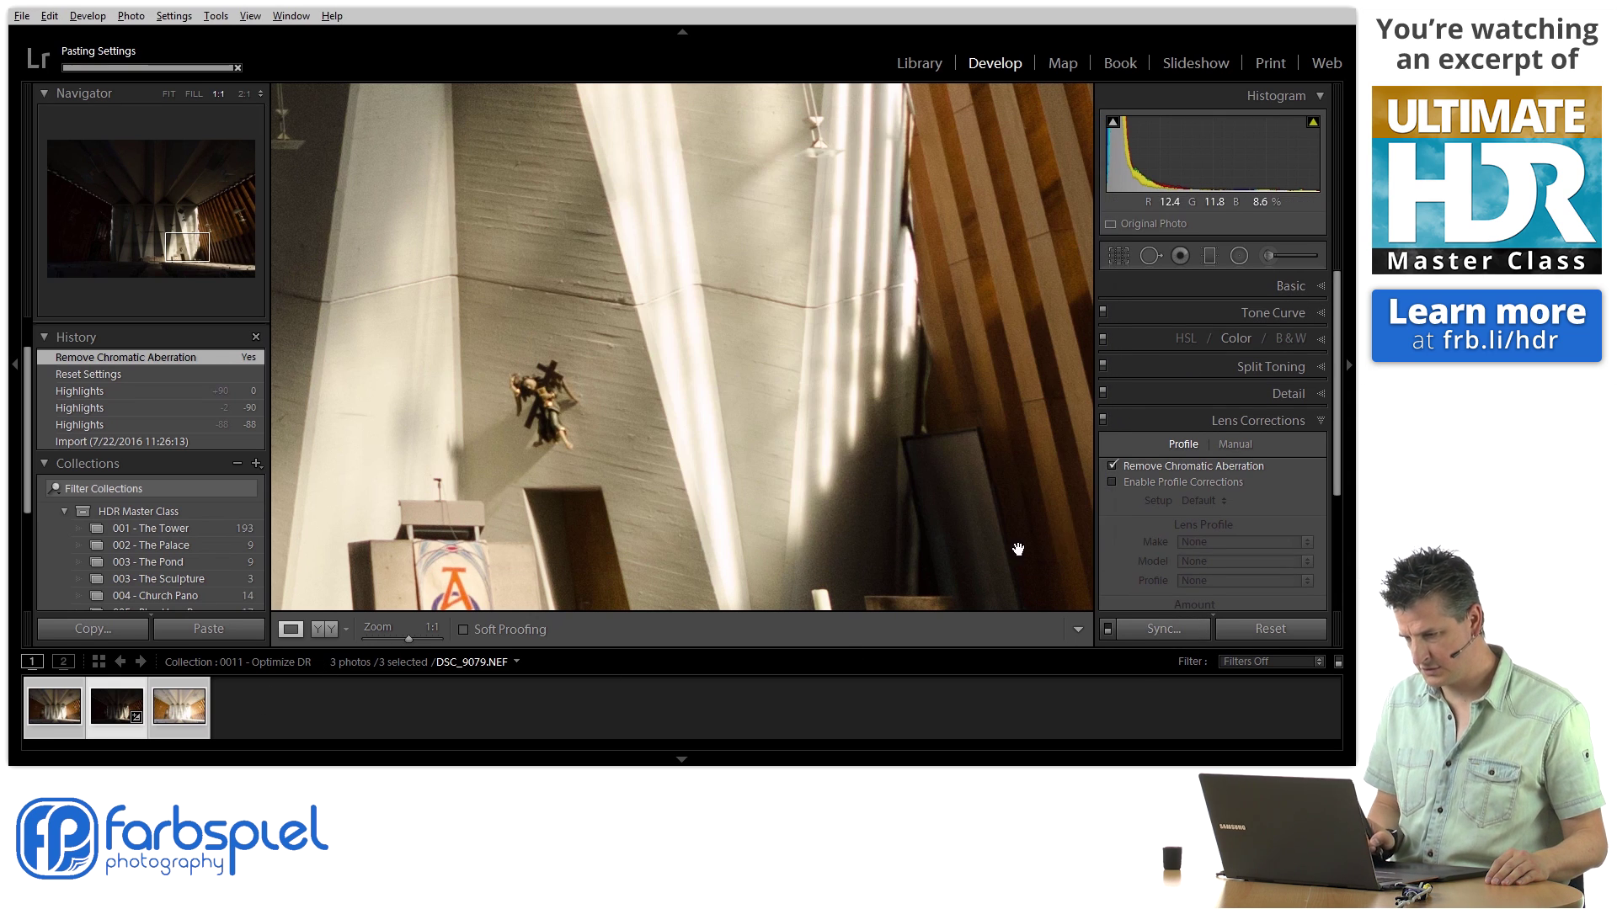
pyautogui.click(930, 66)
# Export the three selected exposures from Grid view to Photomatix Pro for merging
pyautogui.press('g')
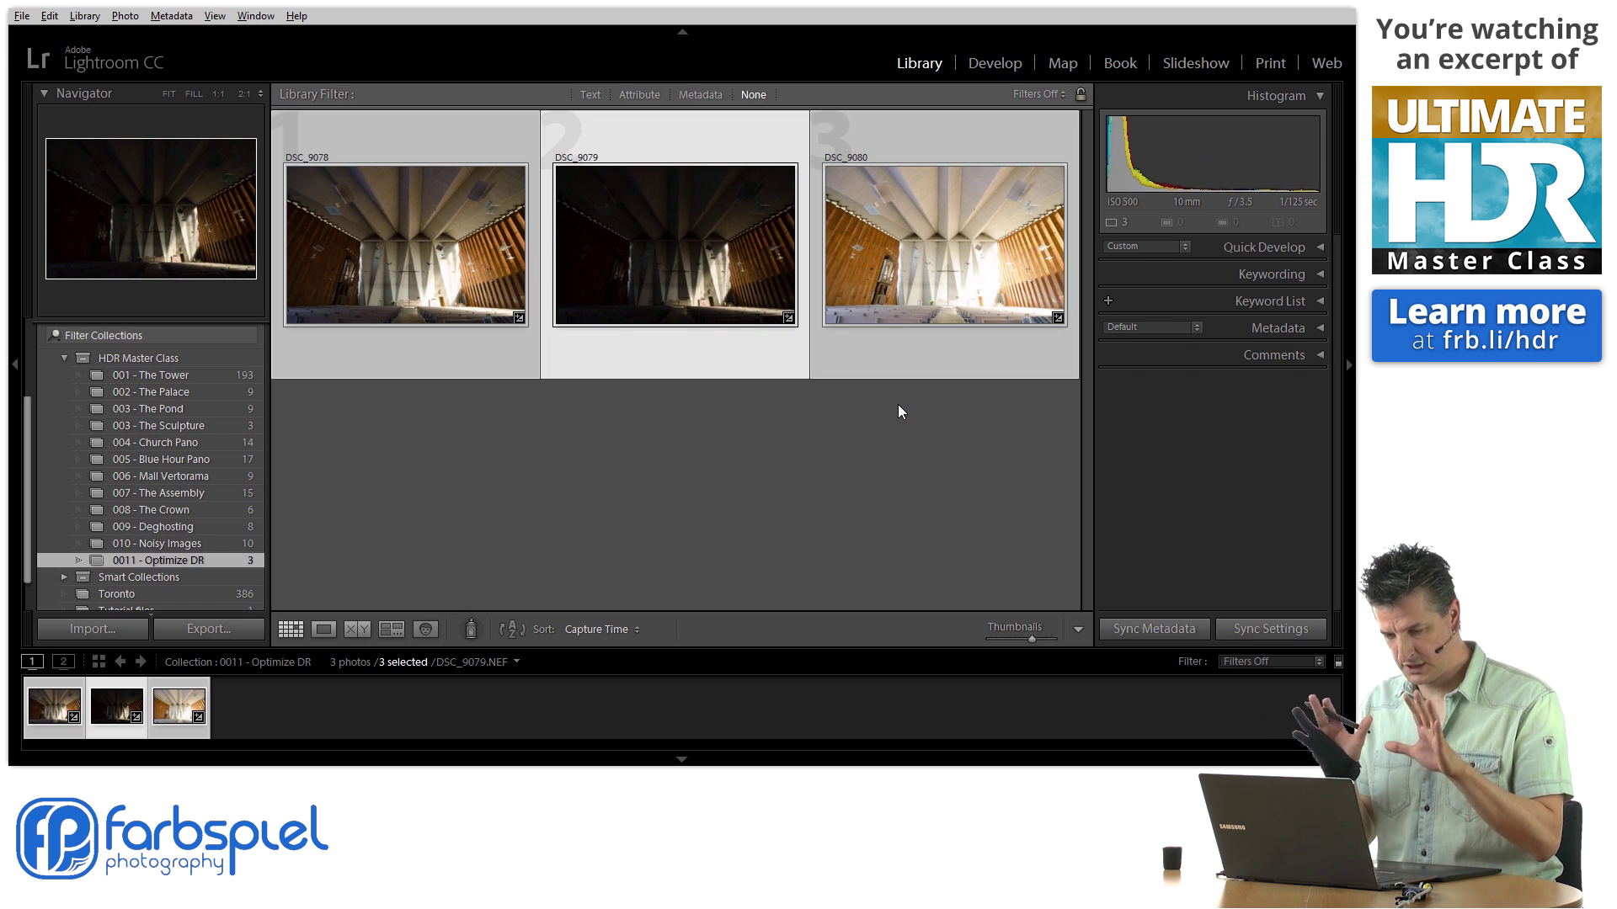
pyautogui.rightClick(457, 254)
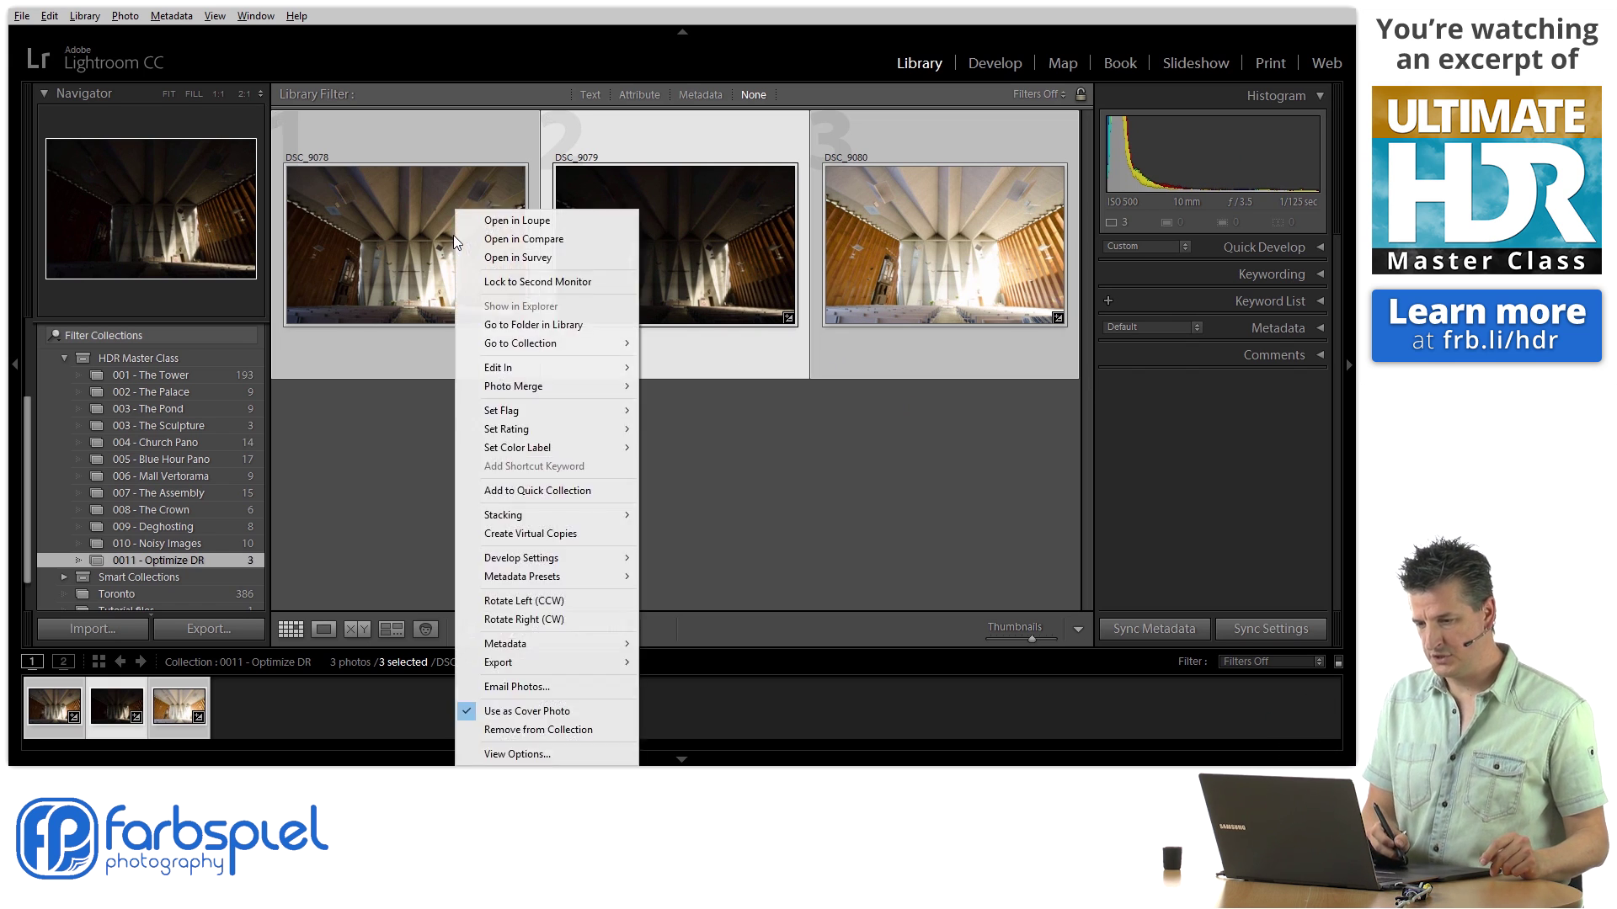
pyautogui.moveTo(552, 663)
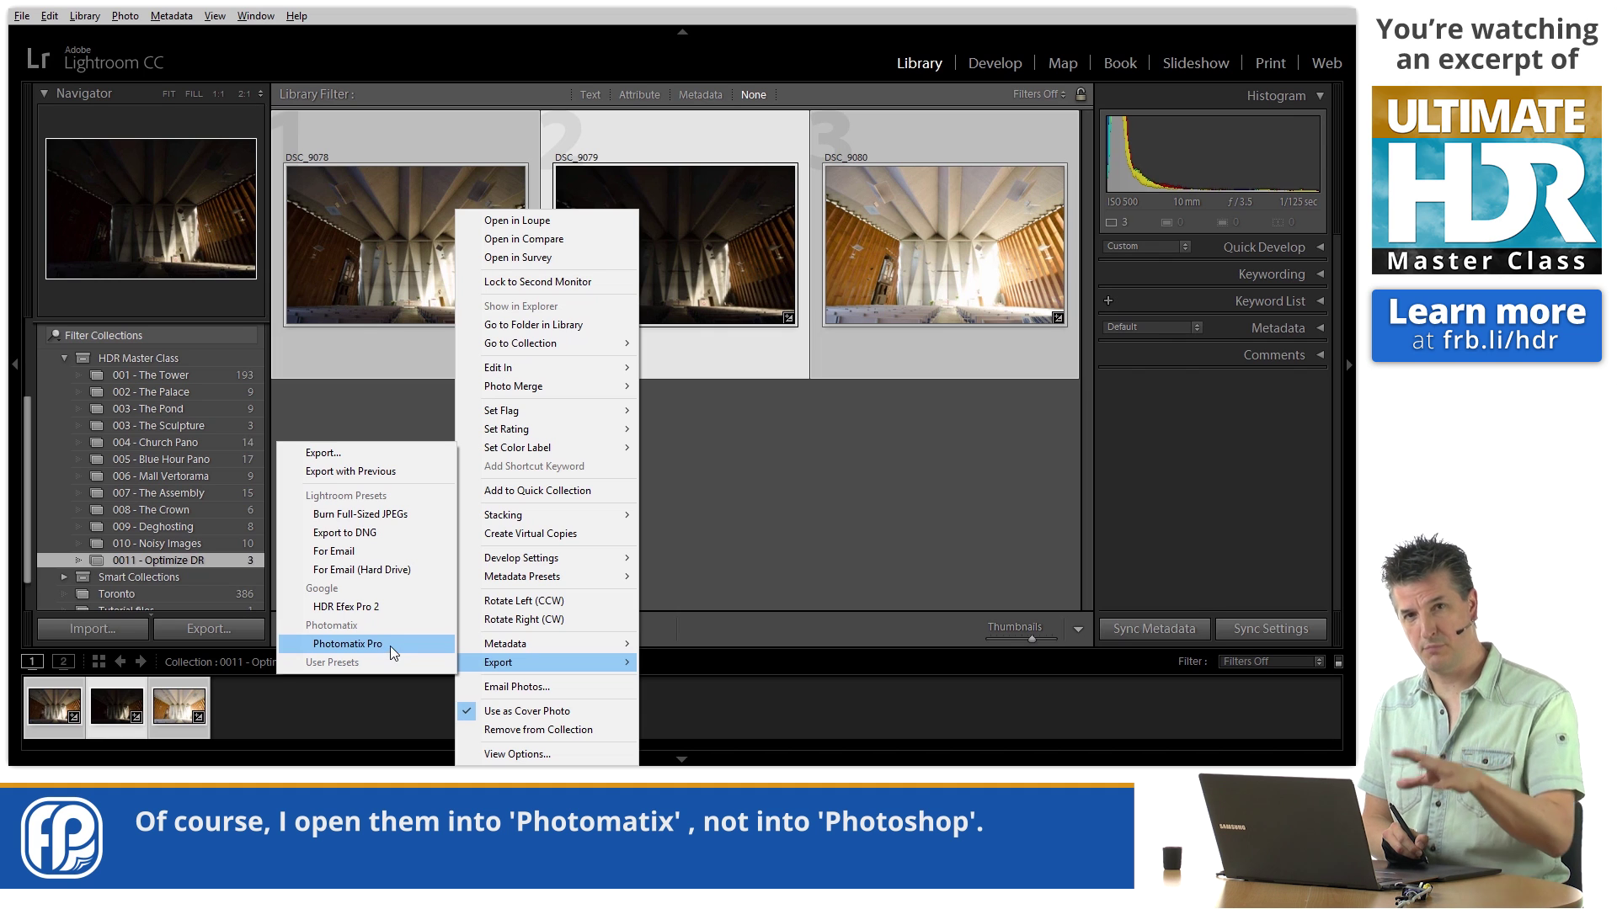
pyautogui.click(347, 644)
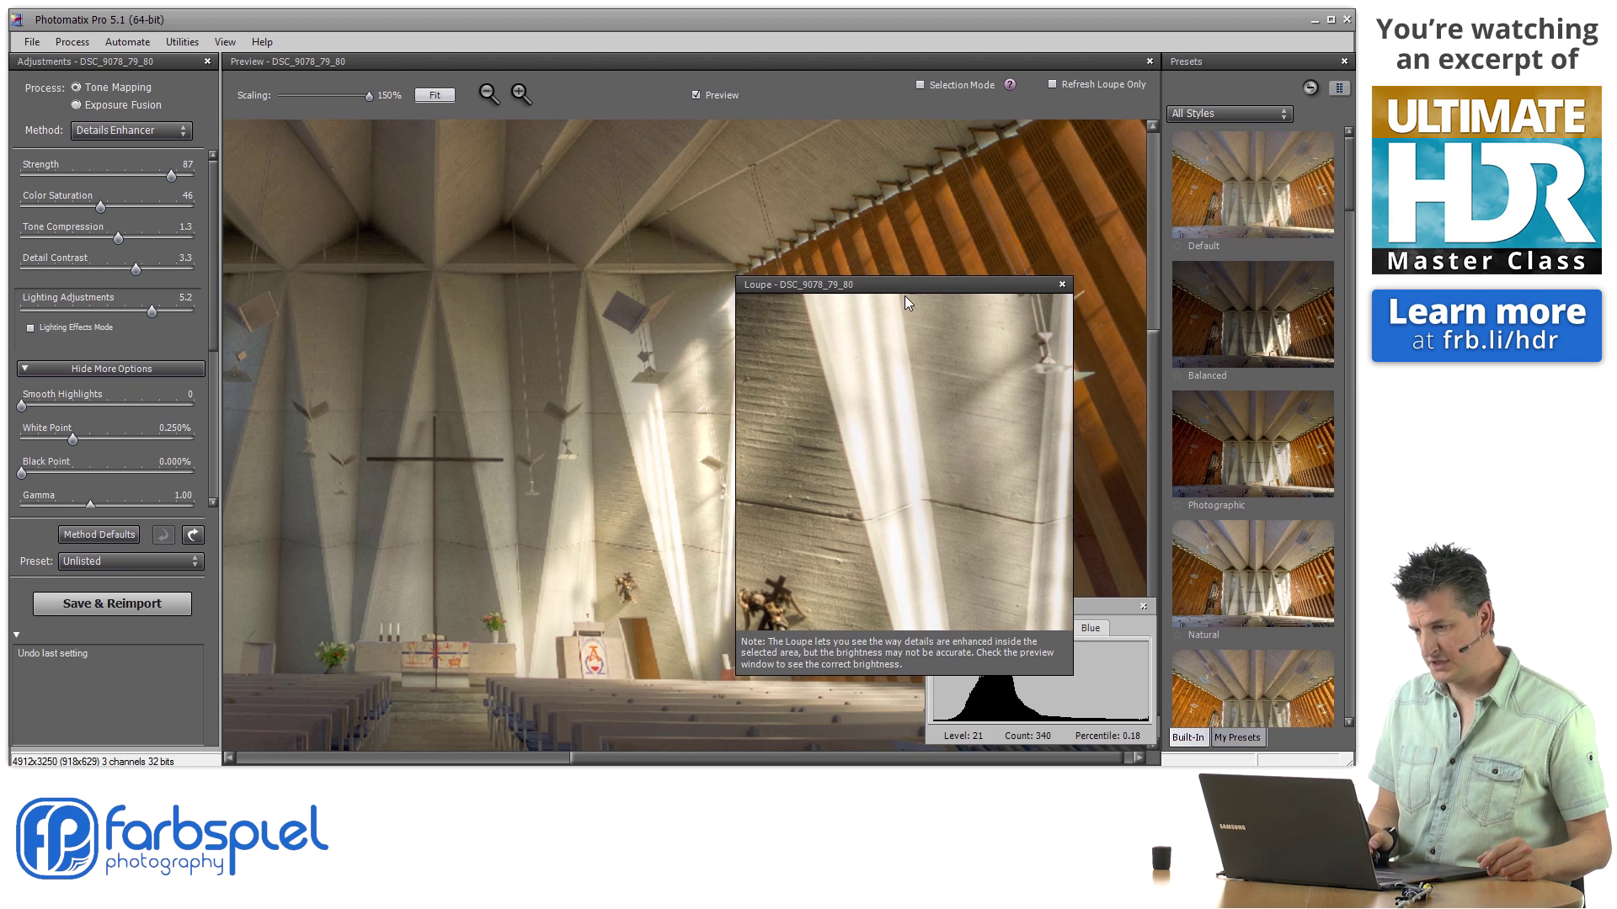
# Apply the Default tone-mapping preset and lower the White Point to 0.000%
pyautogui.moveTo(935, 286); pyautogui.dragTo(988, 290)
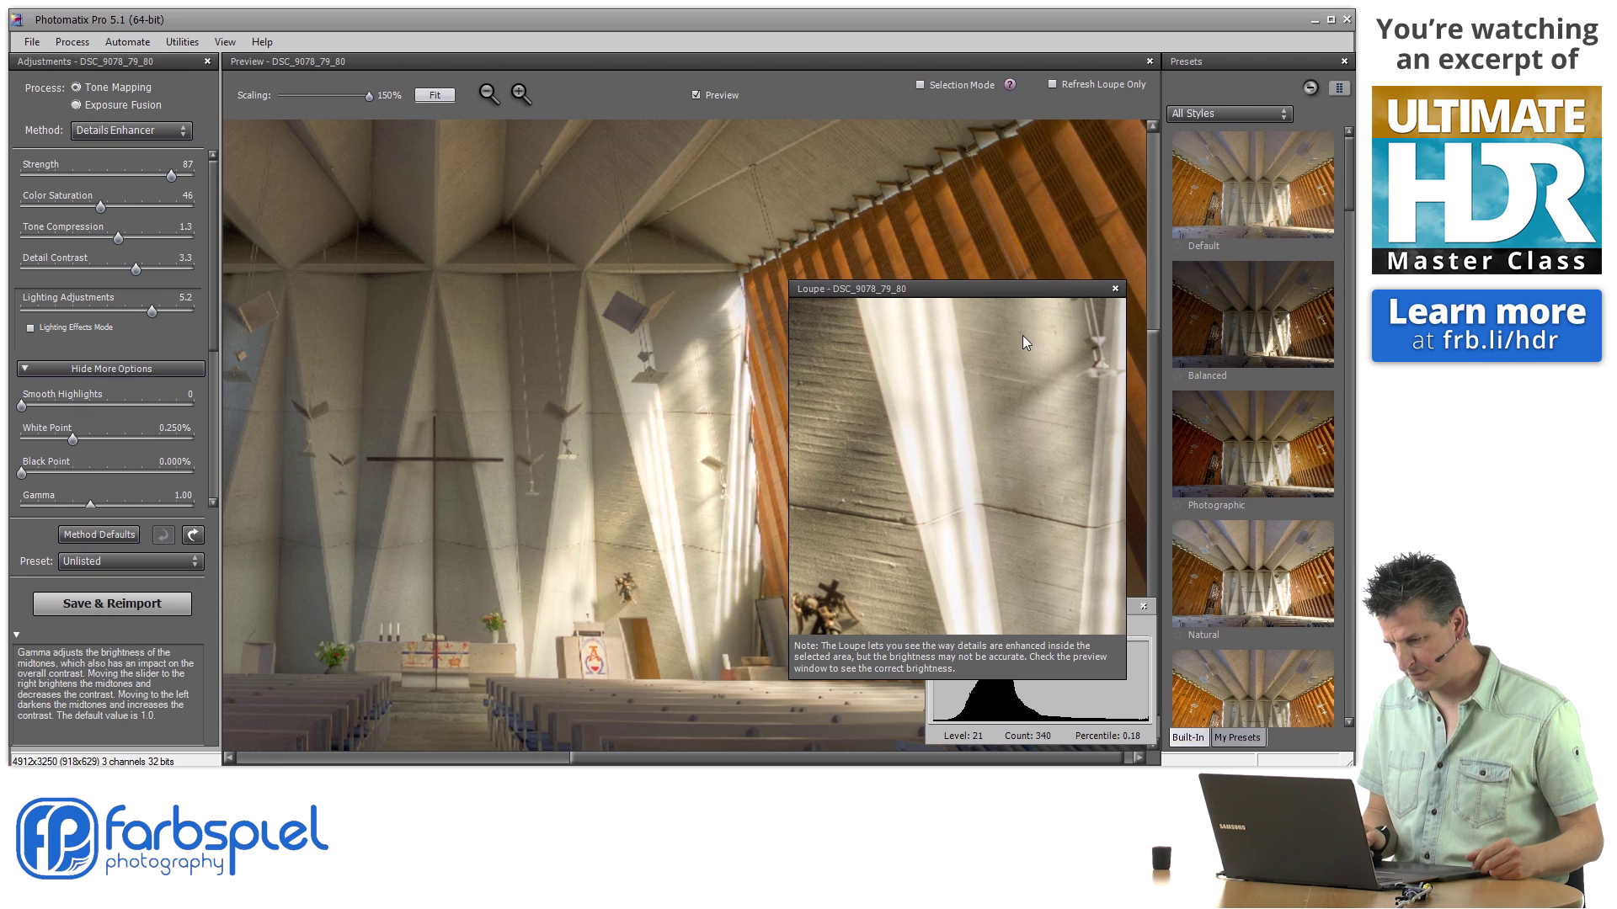
pyautogui.moveTo(998, 288); pyautogui.dragTo(1032, 239)
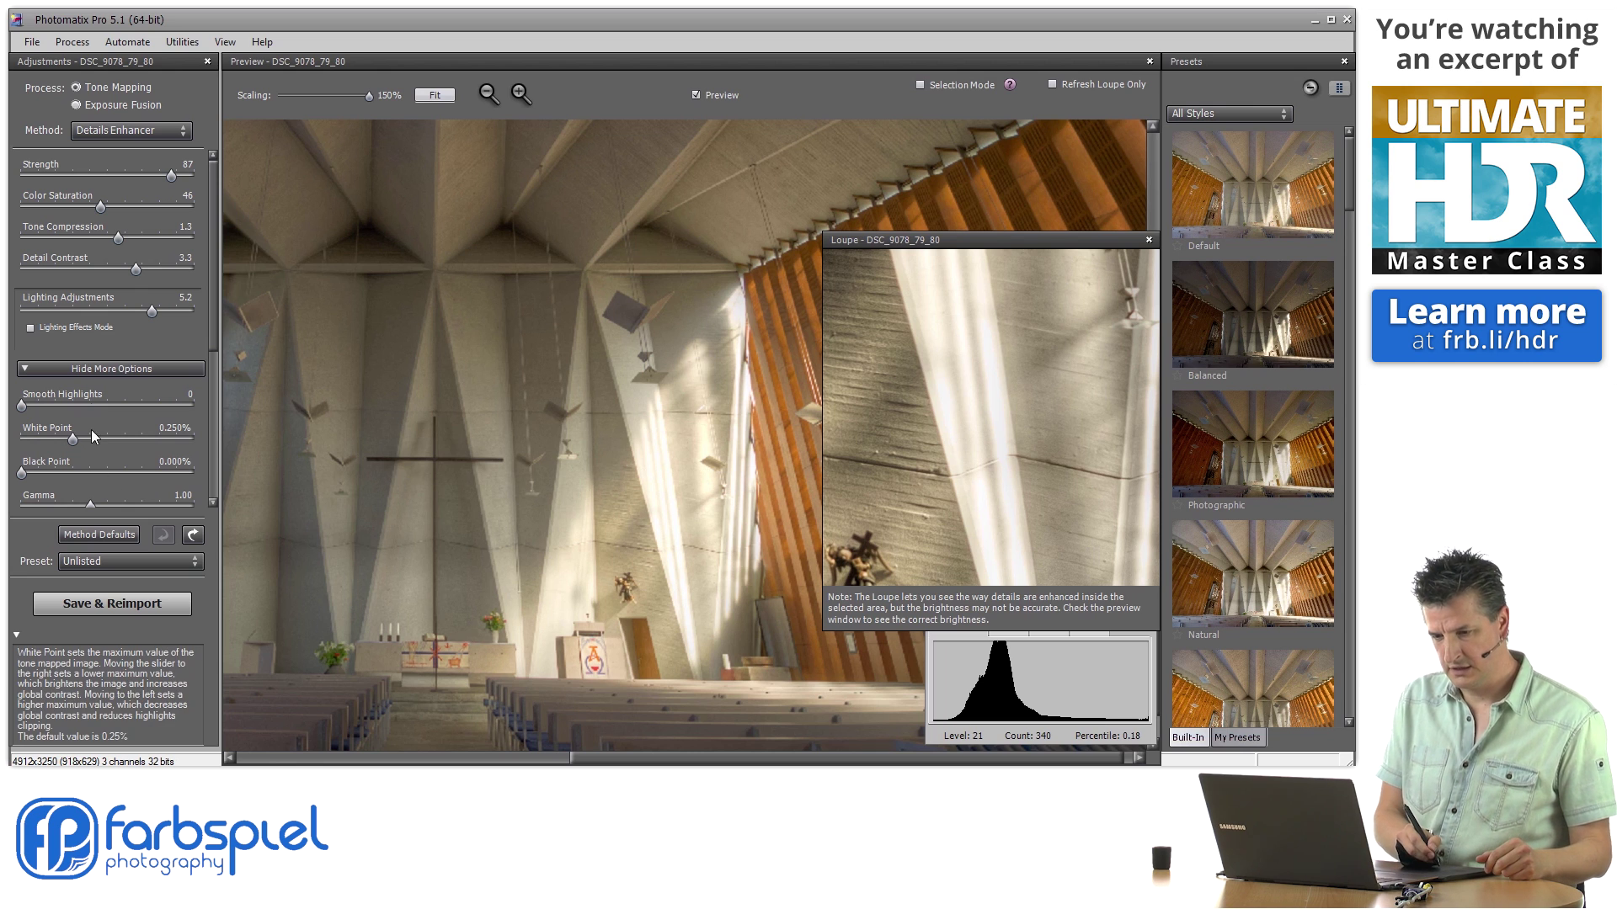
pyautogui.click(1231, 203)
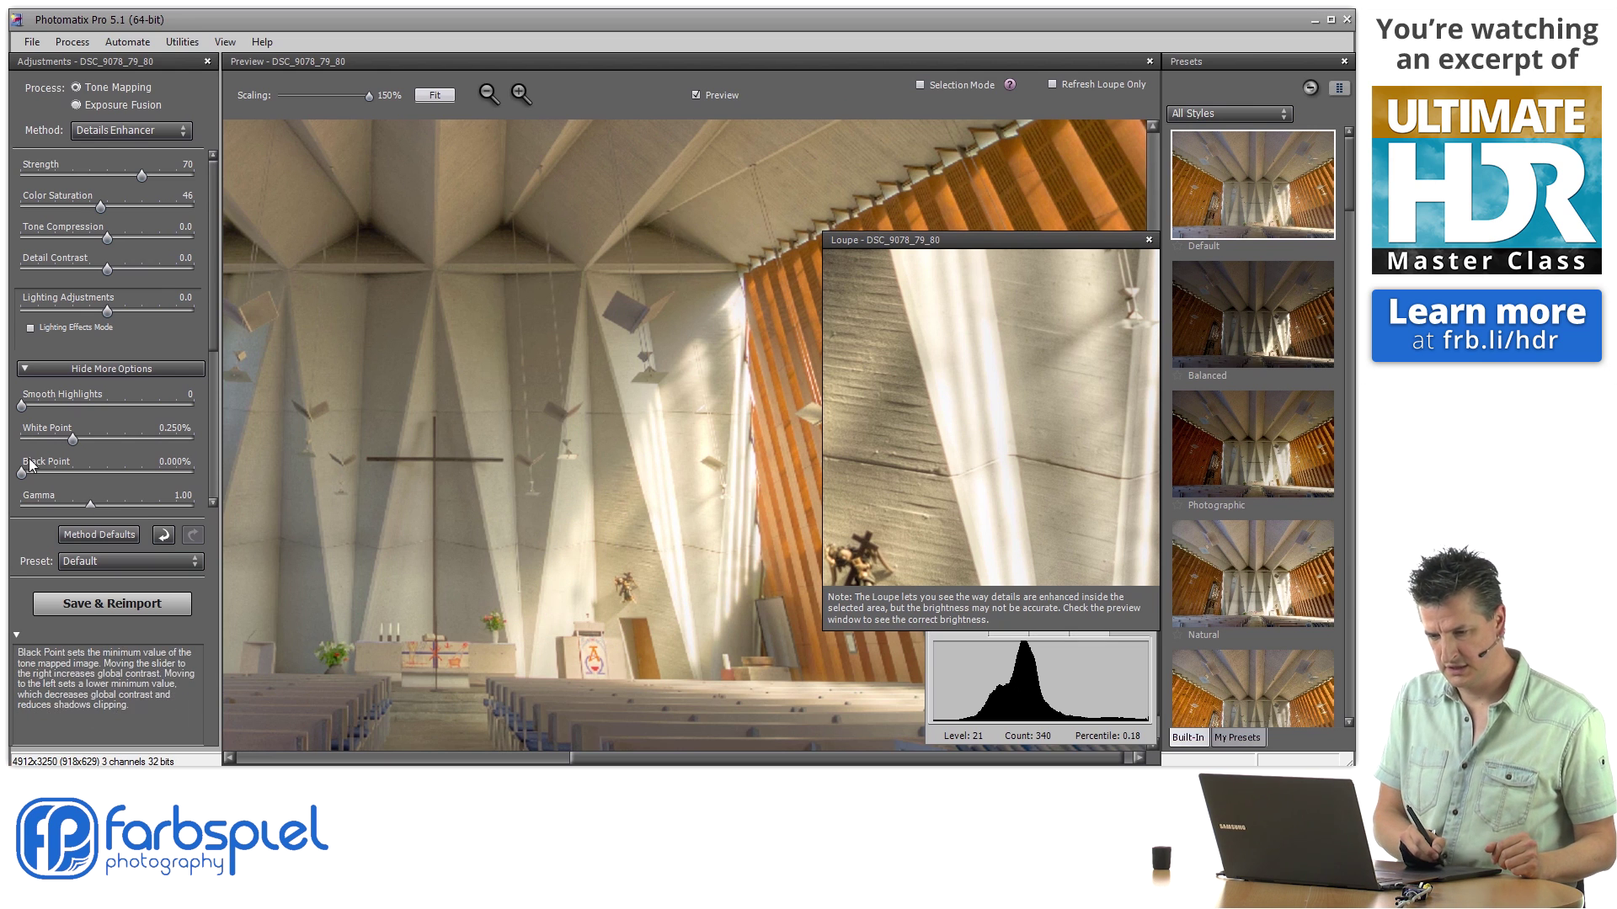
pyautogui.moveTo(73, 438); pyautogui.dragTo(21, 439)
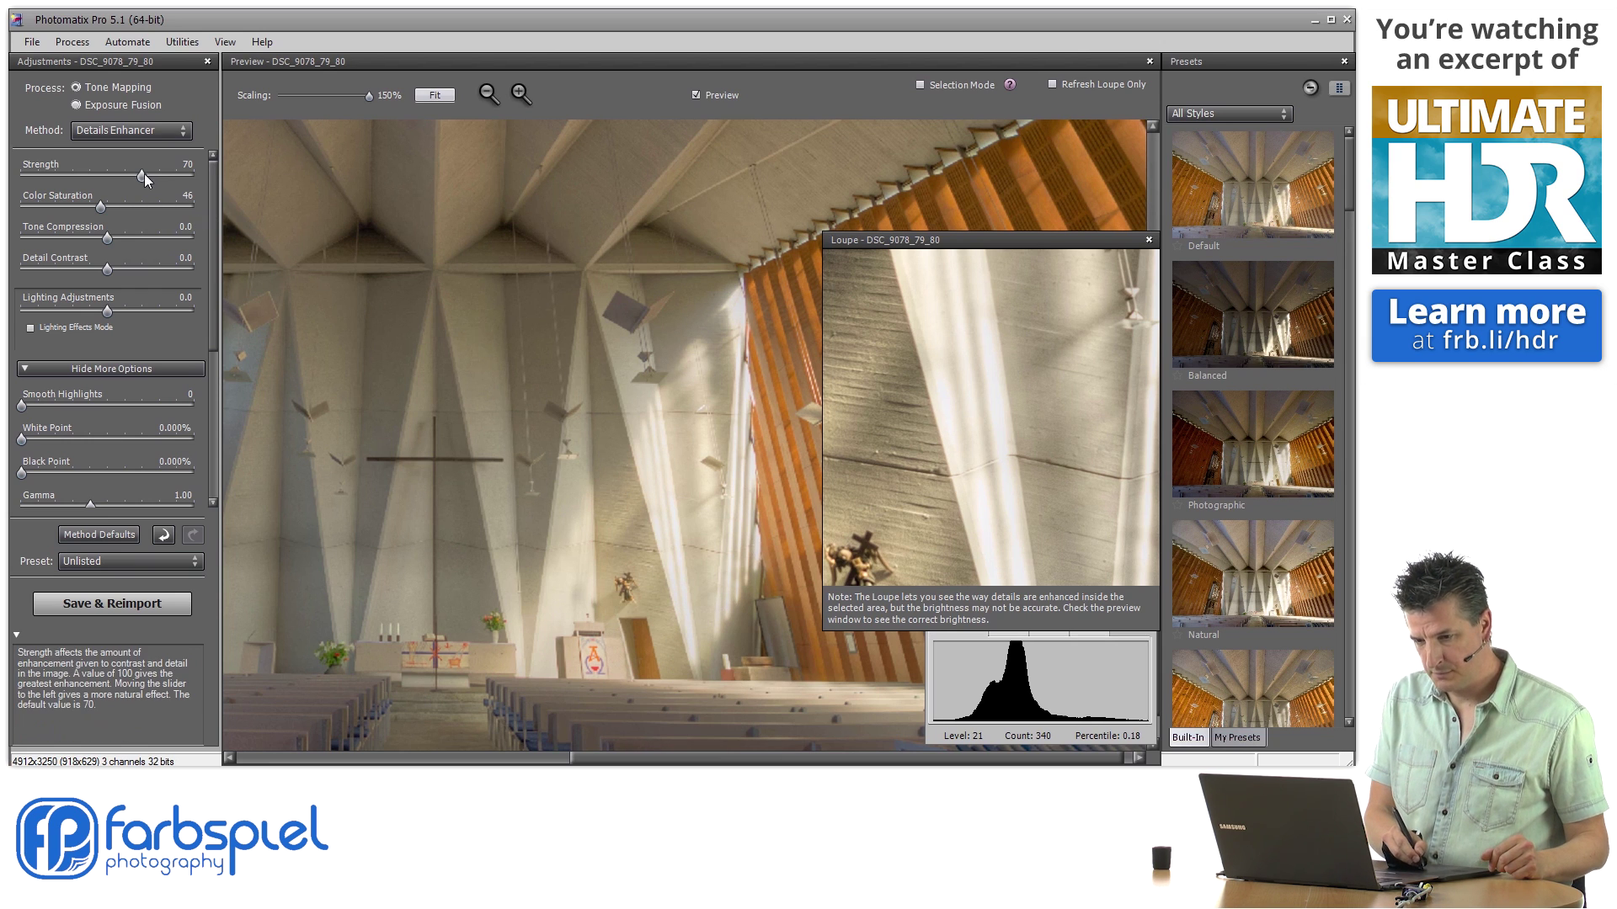
# Try Strength 26 and restore it to 70, then test Tone Compression and reset it to 0.0
pyautogui.moveTo(73, 172); pyautogui.dragTo(65, 186)
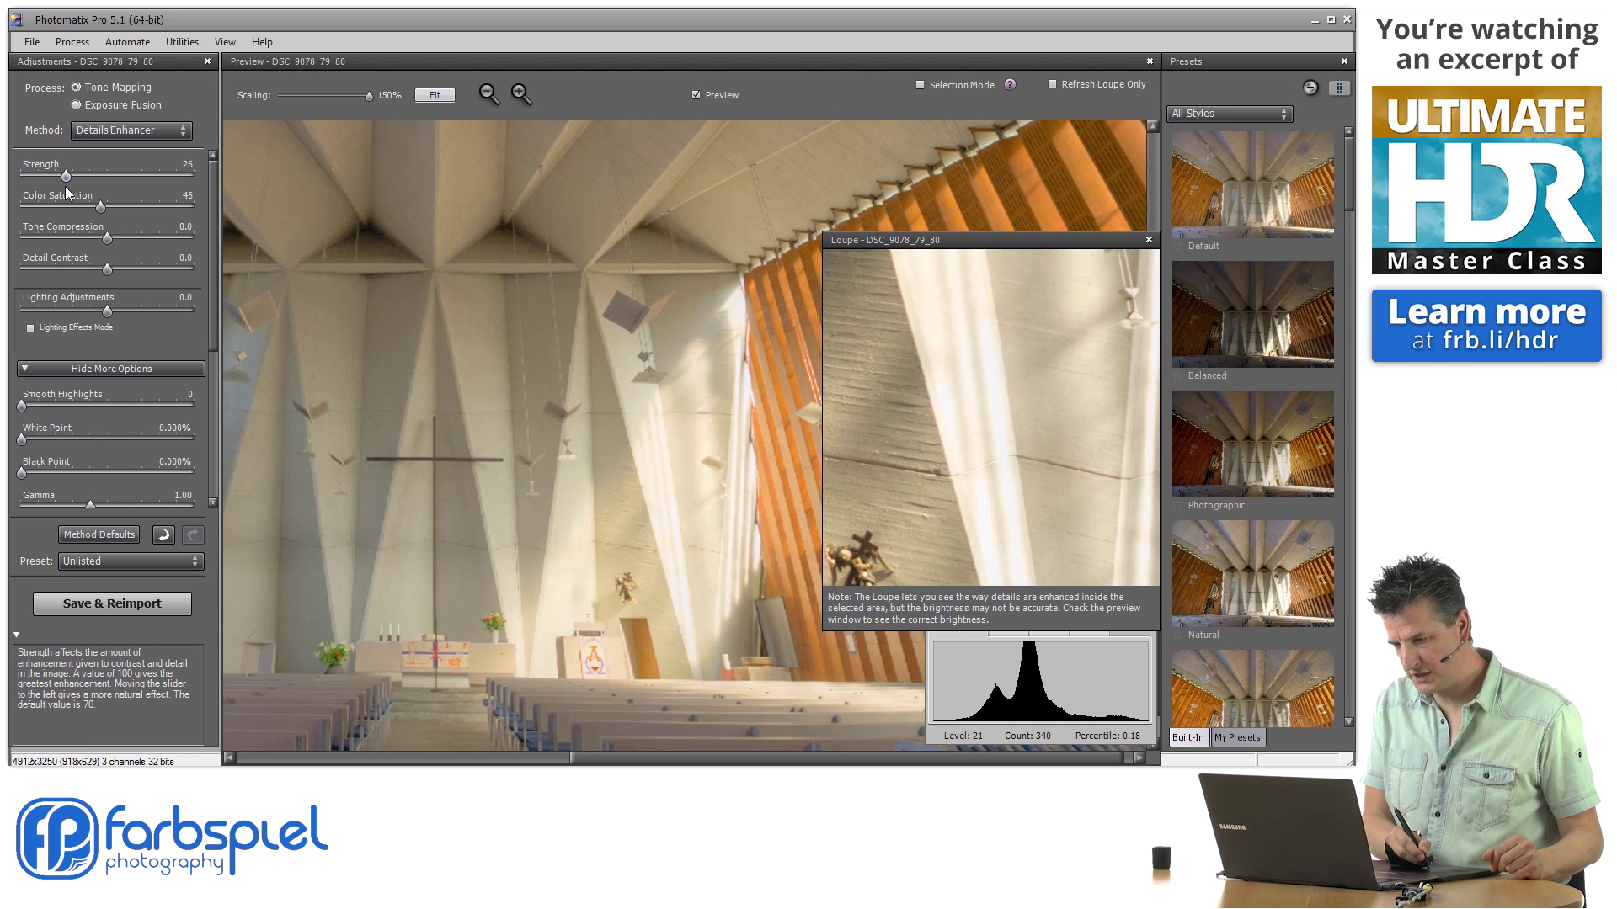
pyautogui.doubleClick(66, 177)
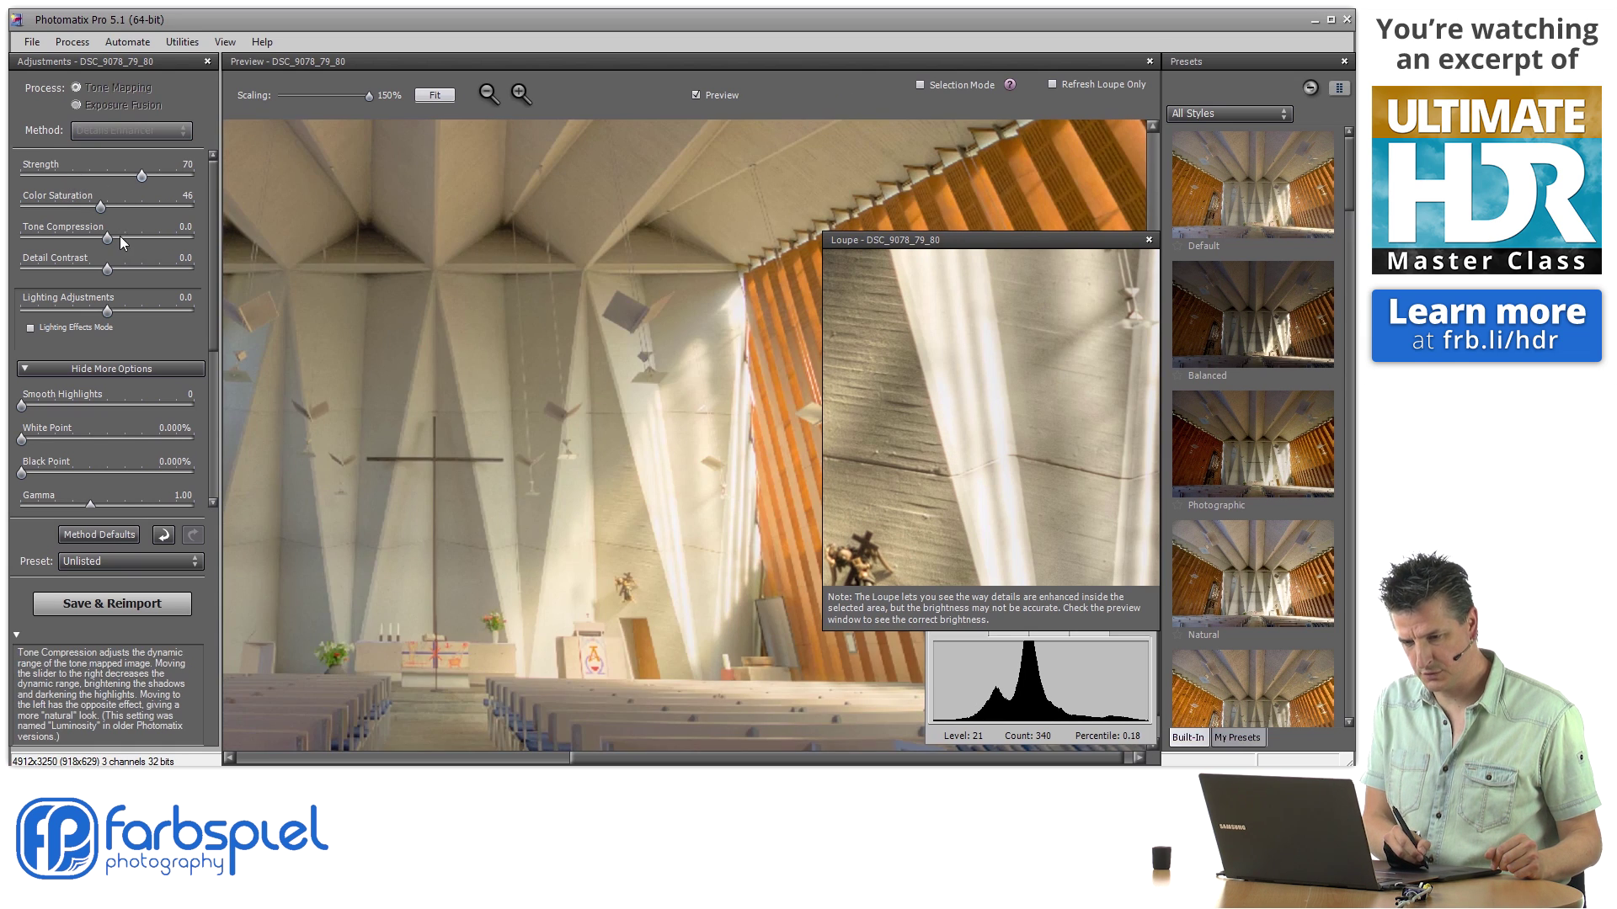
pyautogui.moveTo(107, 239); pyautogui.dragTo(60, 240)
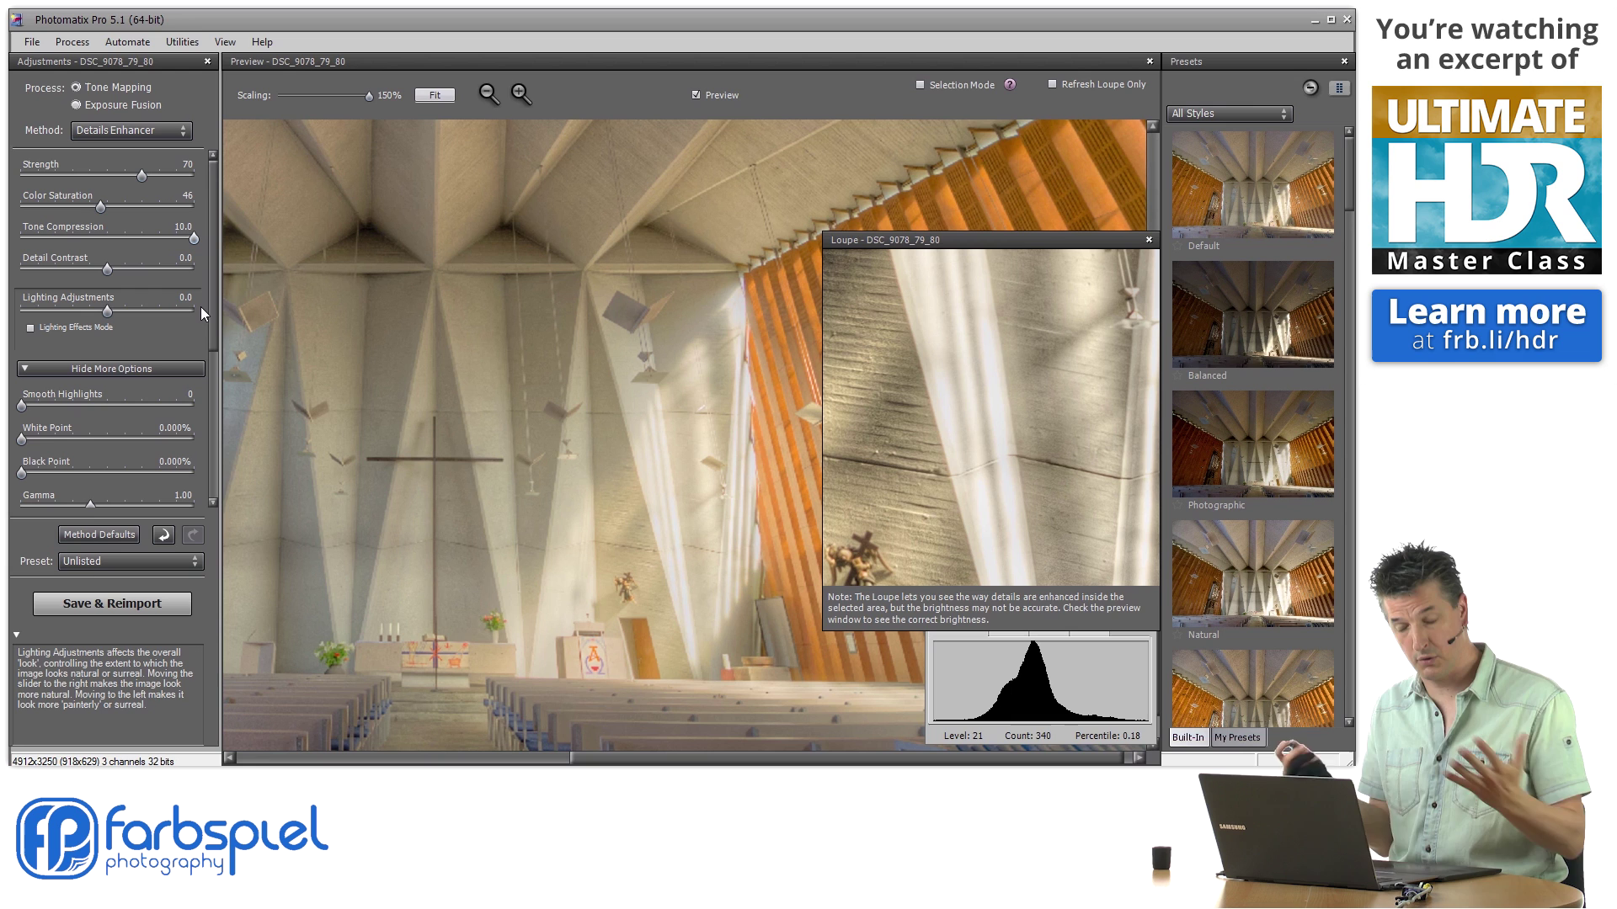
pyautogui.doubleClick(193, 238)
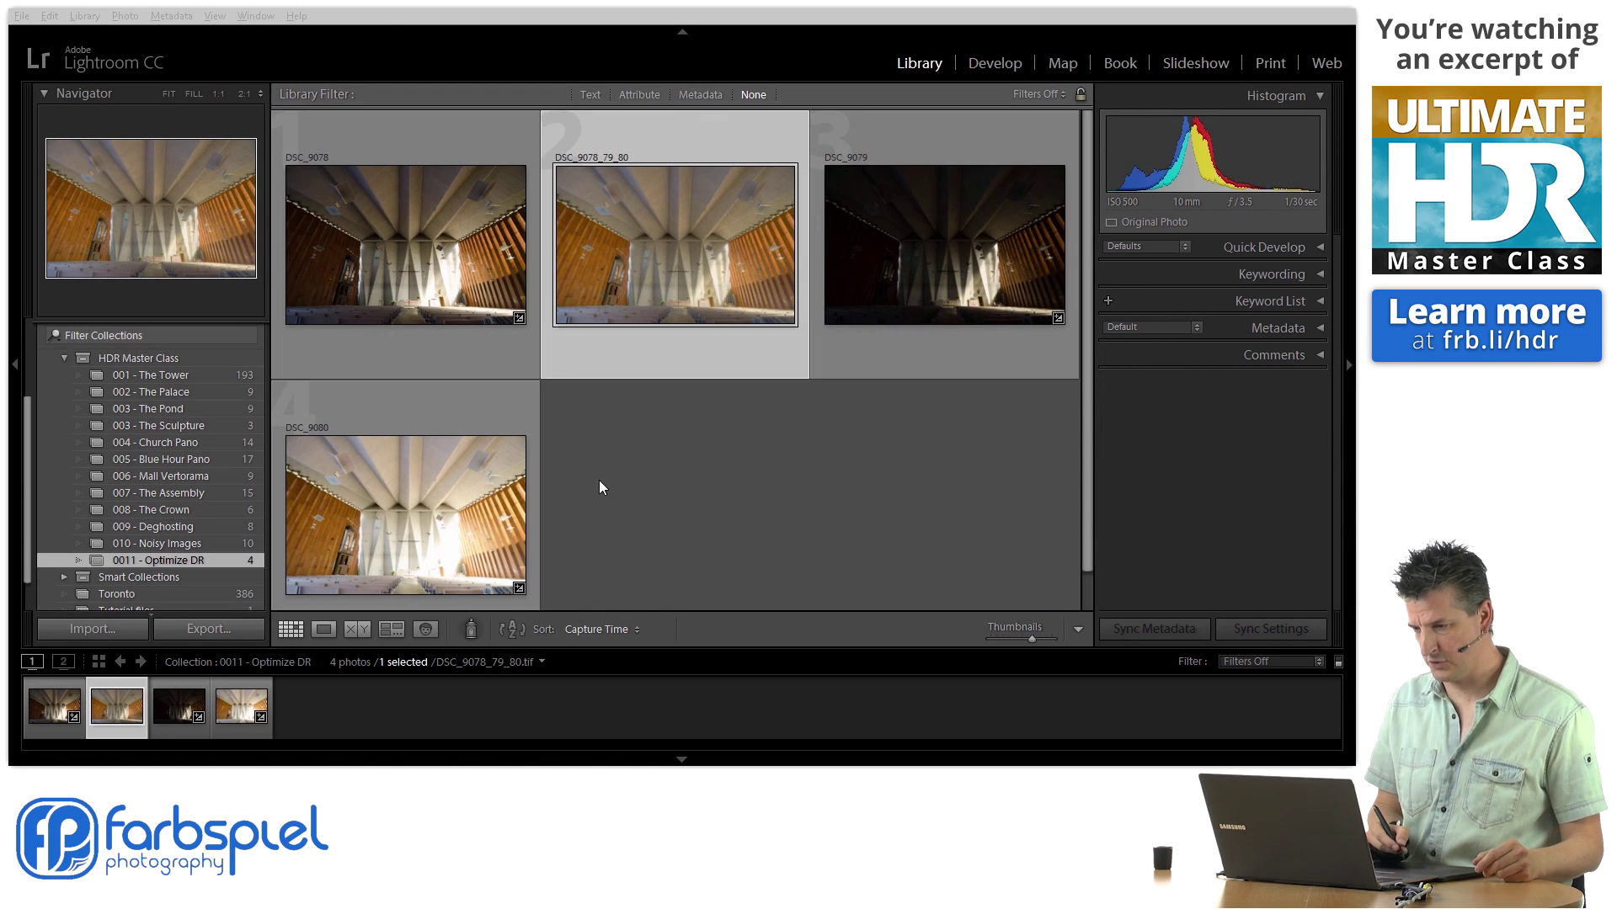
# Open the merged HDR in Develop and inspect the wall at 1:1
pyautogui.doubleClick(690, 250)
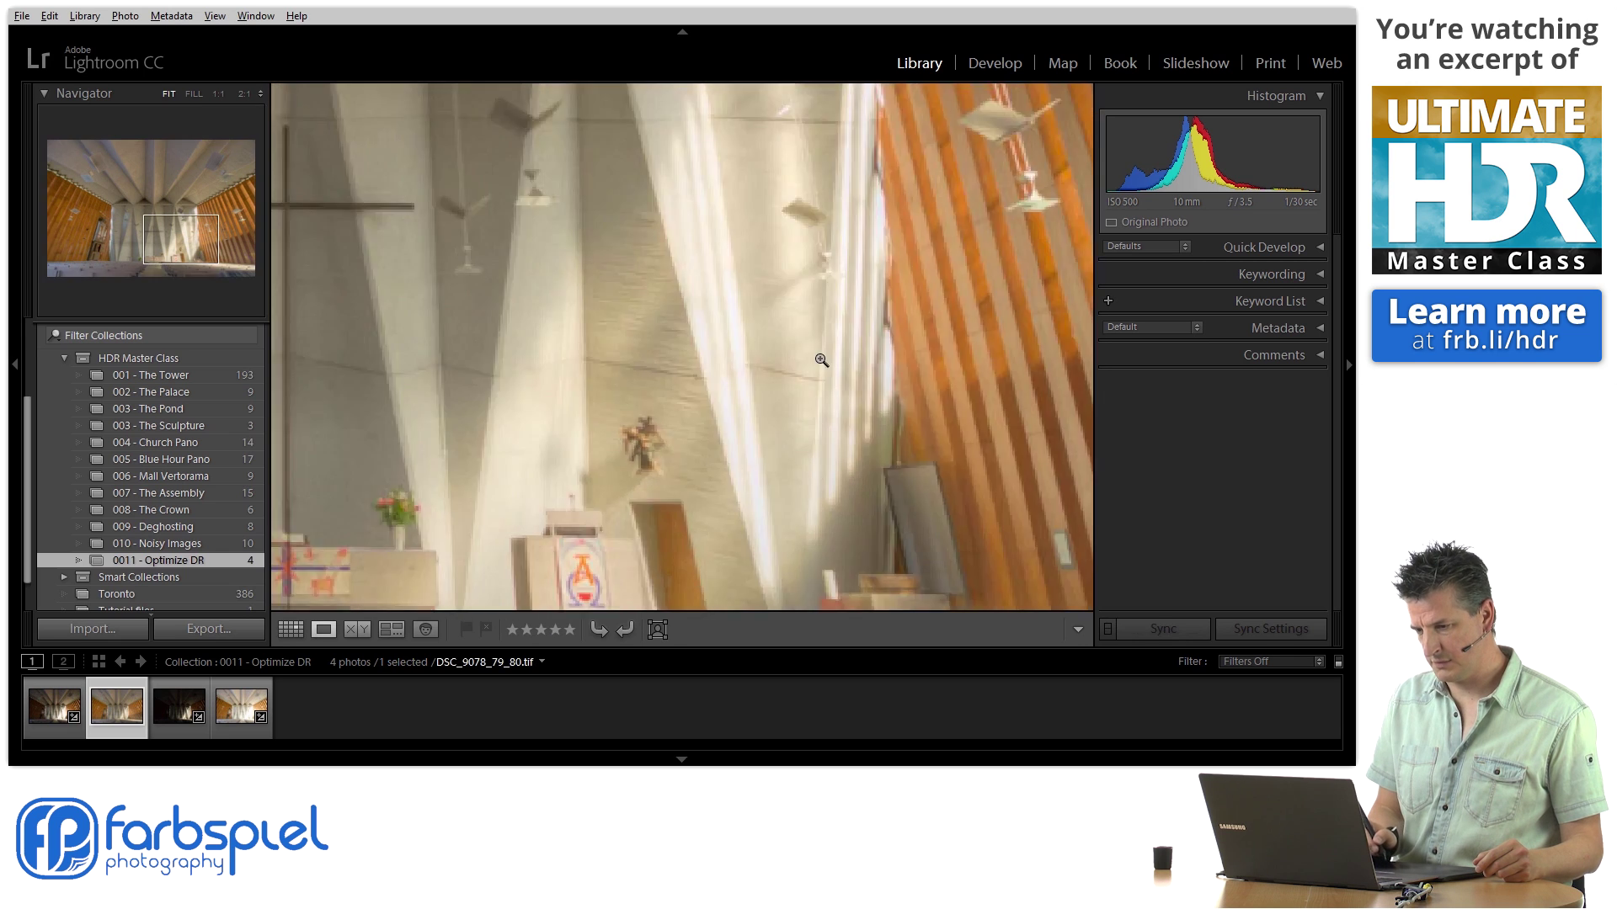
pyautogui.click(992, 66)
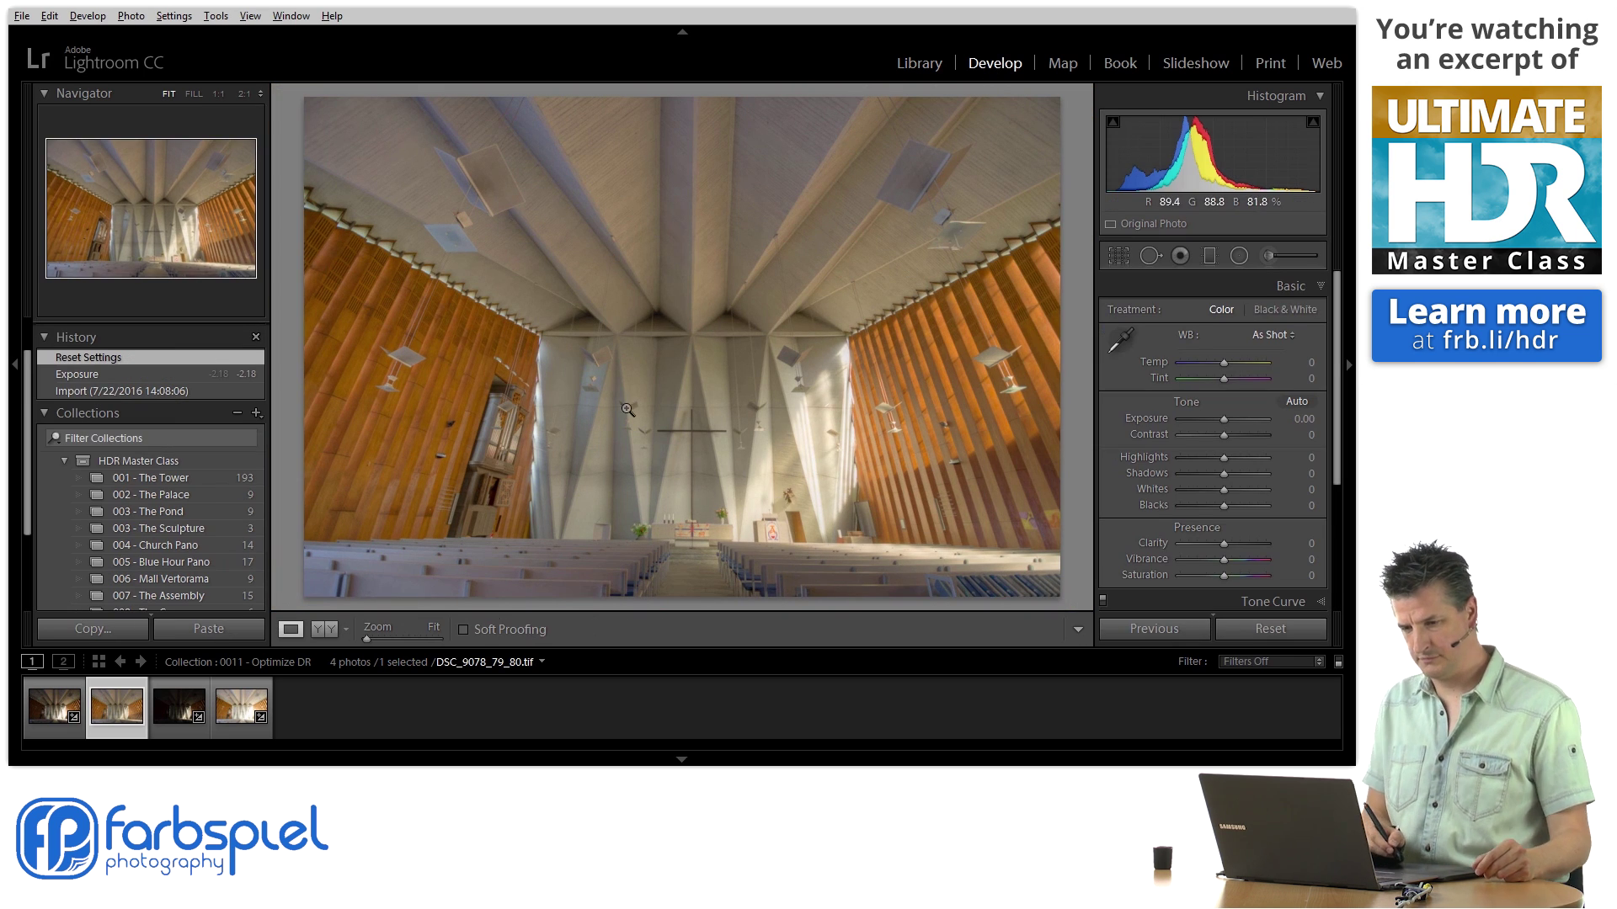
pyautogui.click(218, 94)
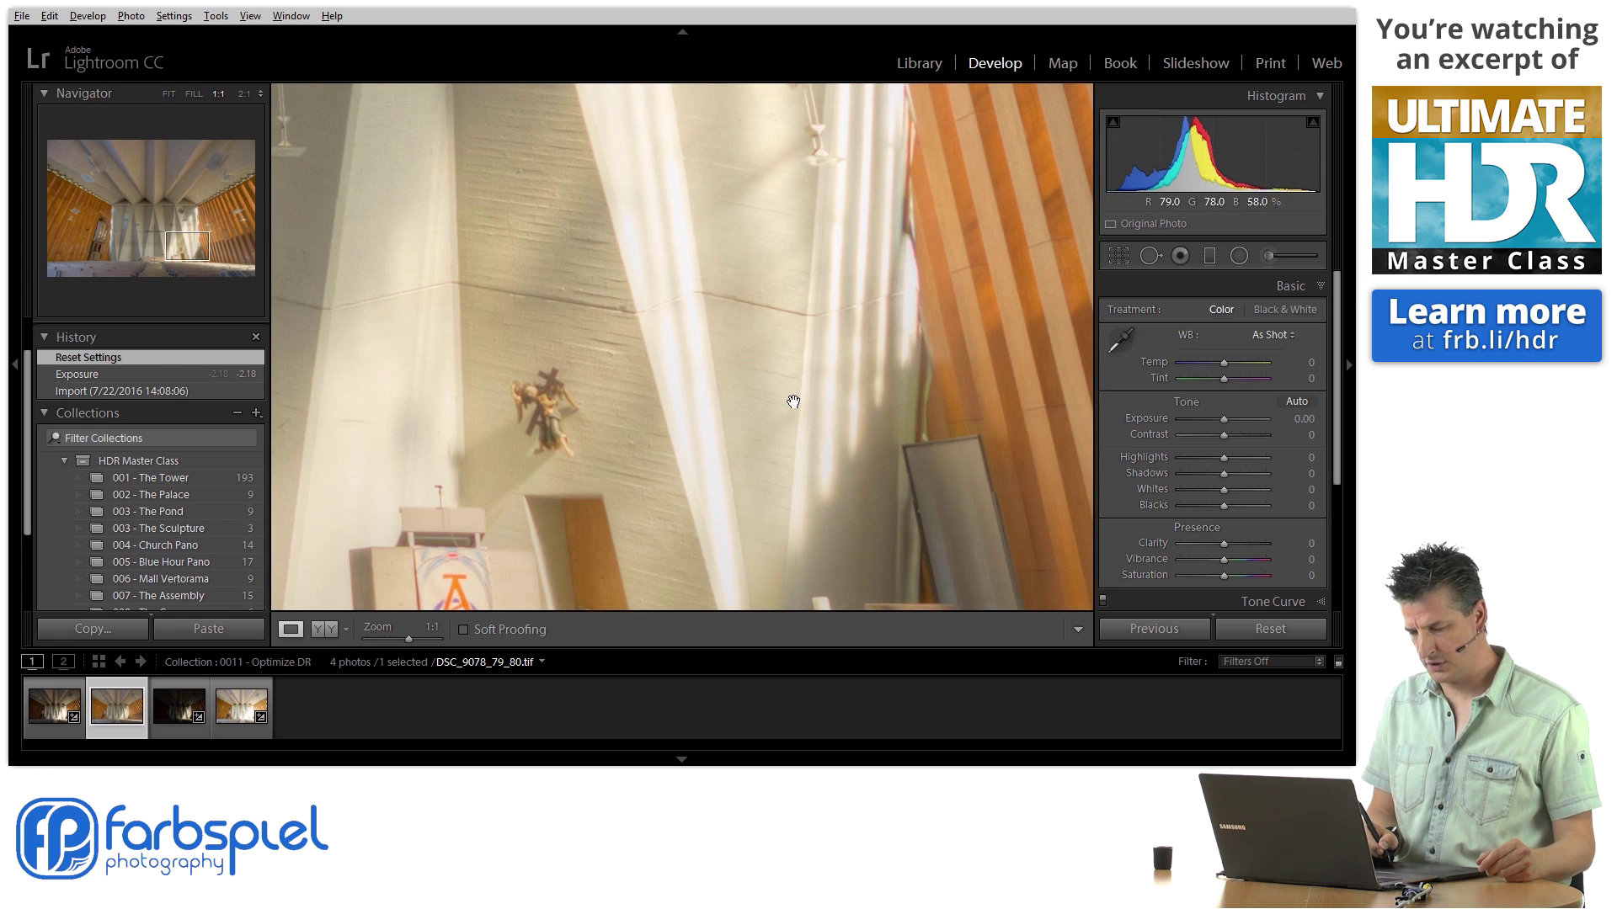
pyautogui.moveTo(789, 327); pyautogui.dragTo(800, 388)
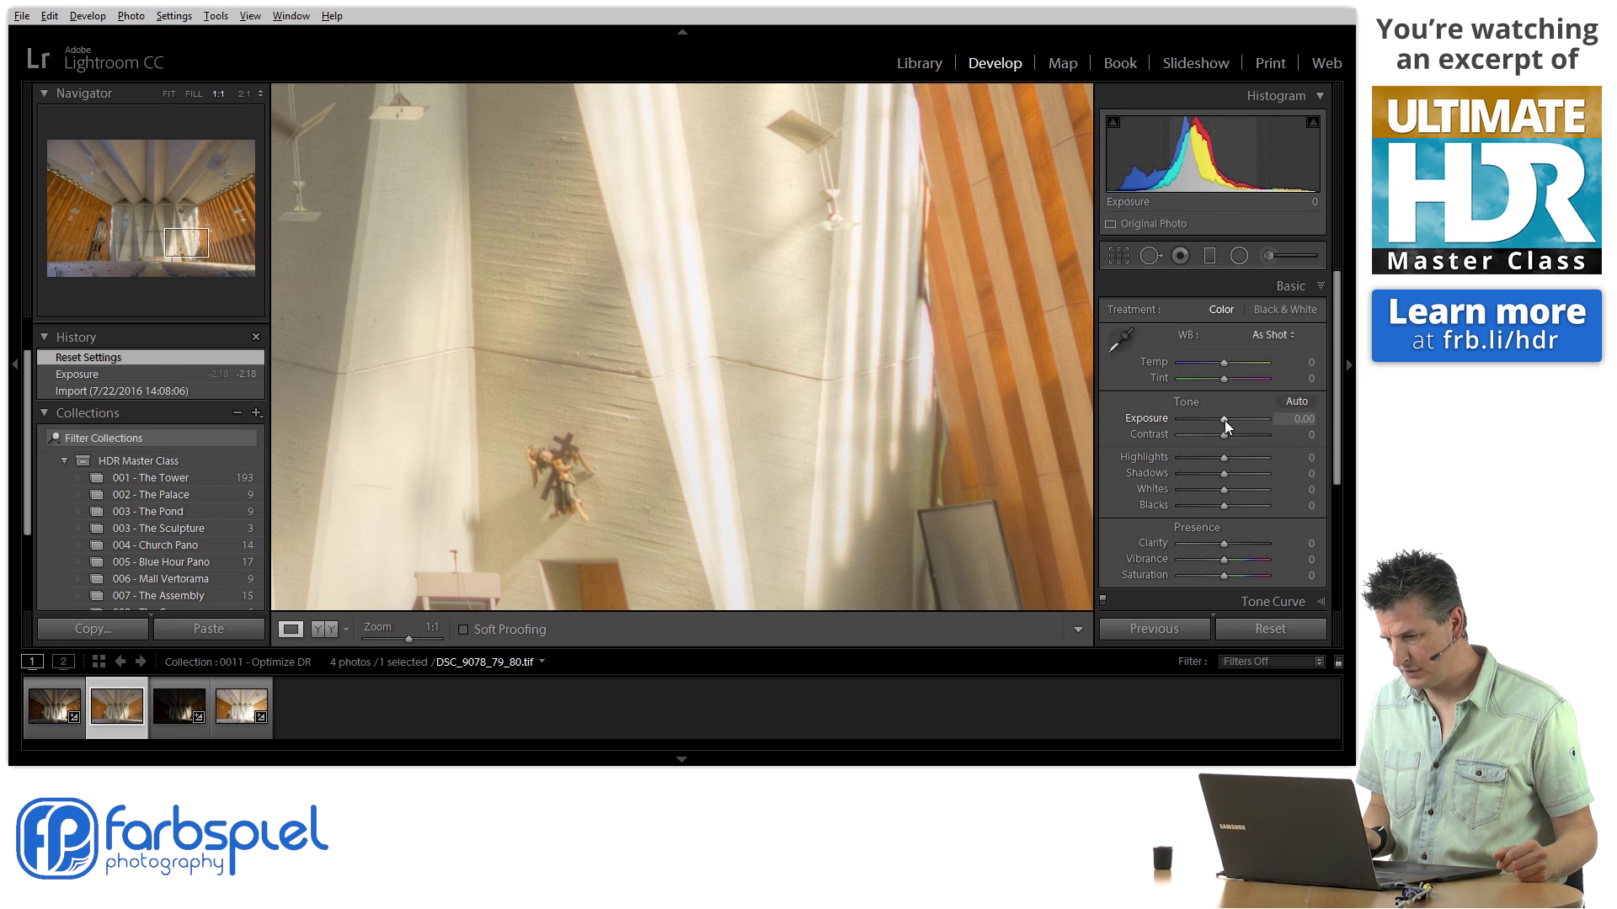
# Test darker Exposure values, then Reset the image's edits and return to Library
pyautogui.moveTo(1225, 419); pyautogui.dragTo(1201, 421)
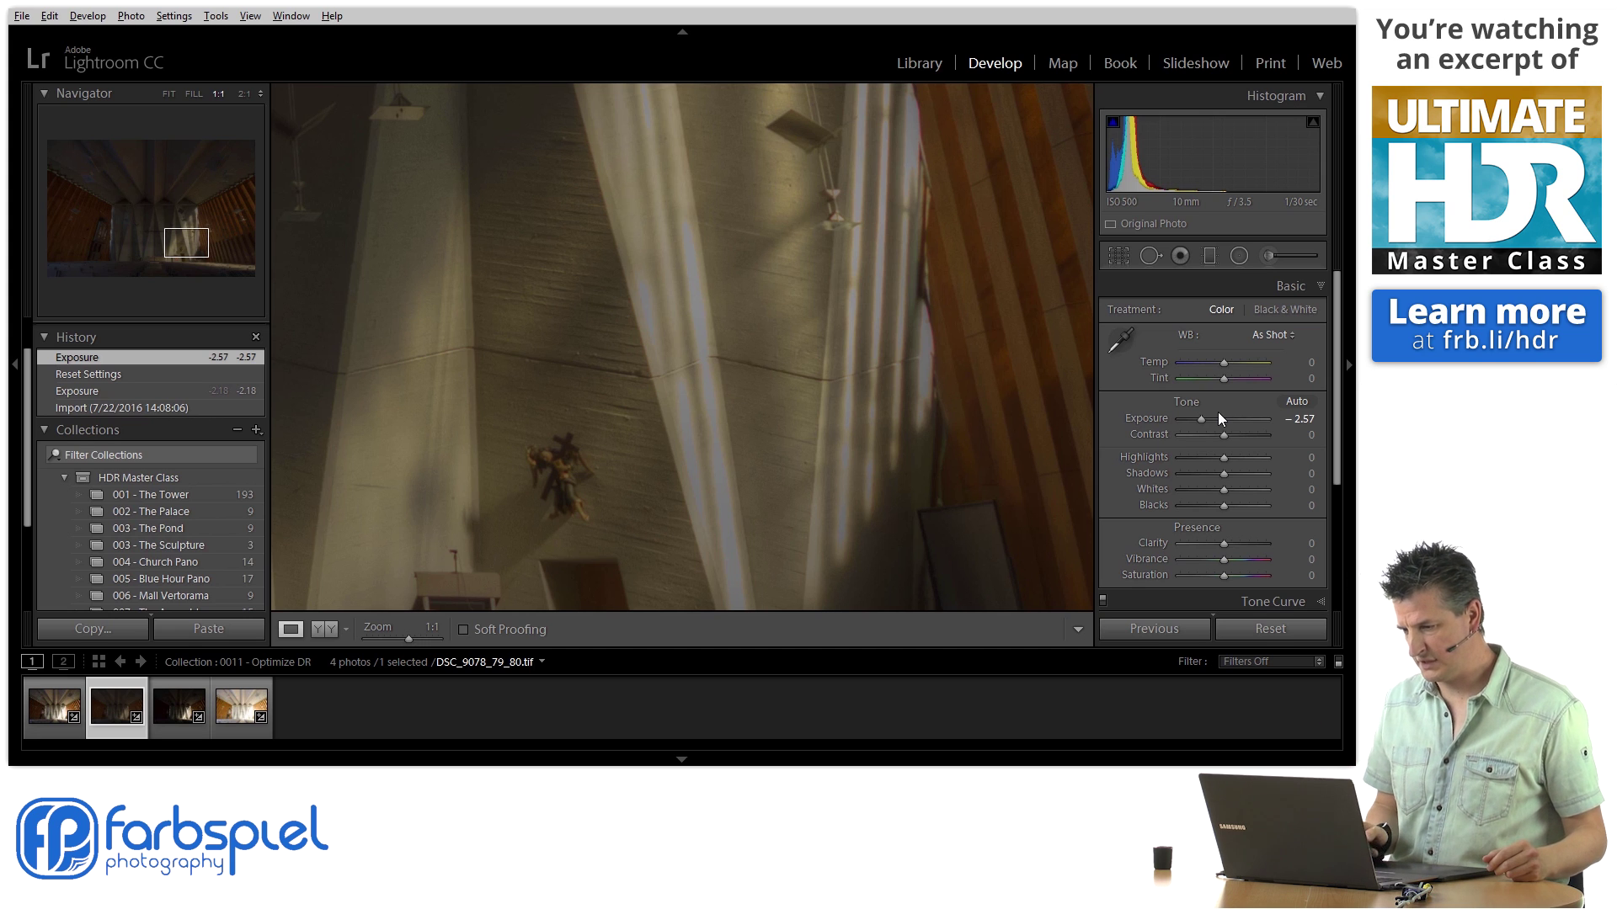
pyautogui.moveTo(1177, 414); pyautogui.dragTo(1226, 417)
pyautogui.doubleClick(1205, 419)
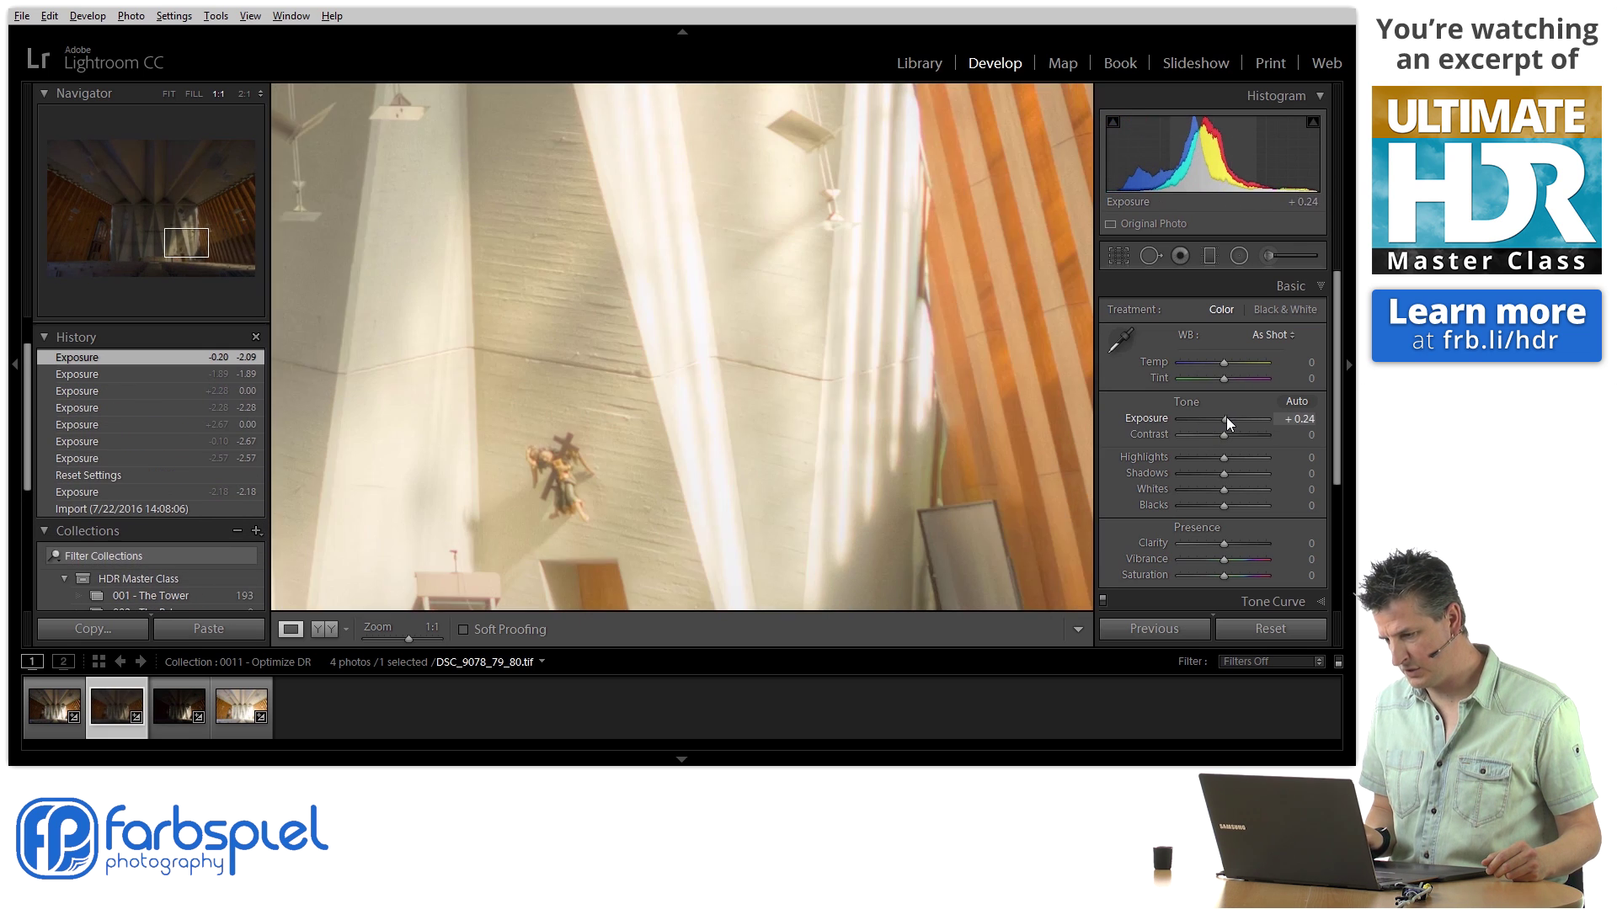
pyautogui.click(1276, 633)
pyautogui.click(918, 62)
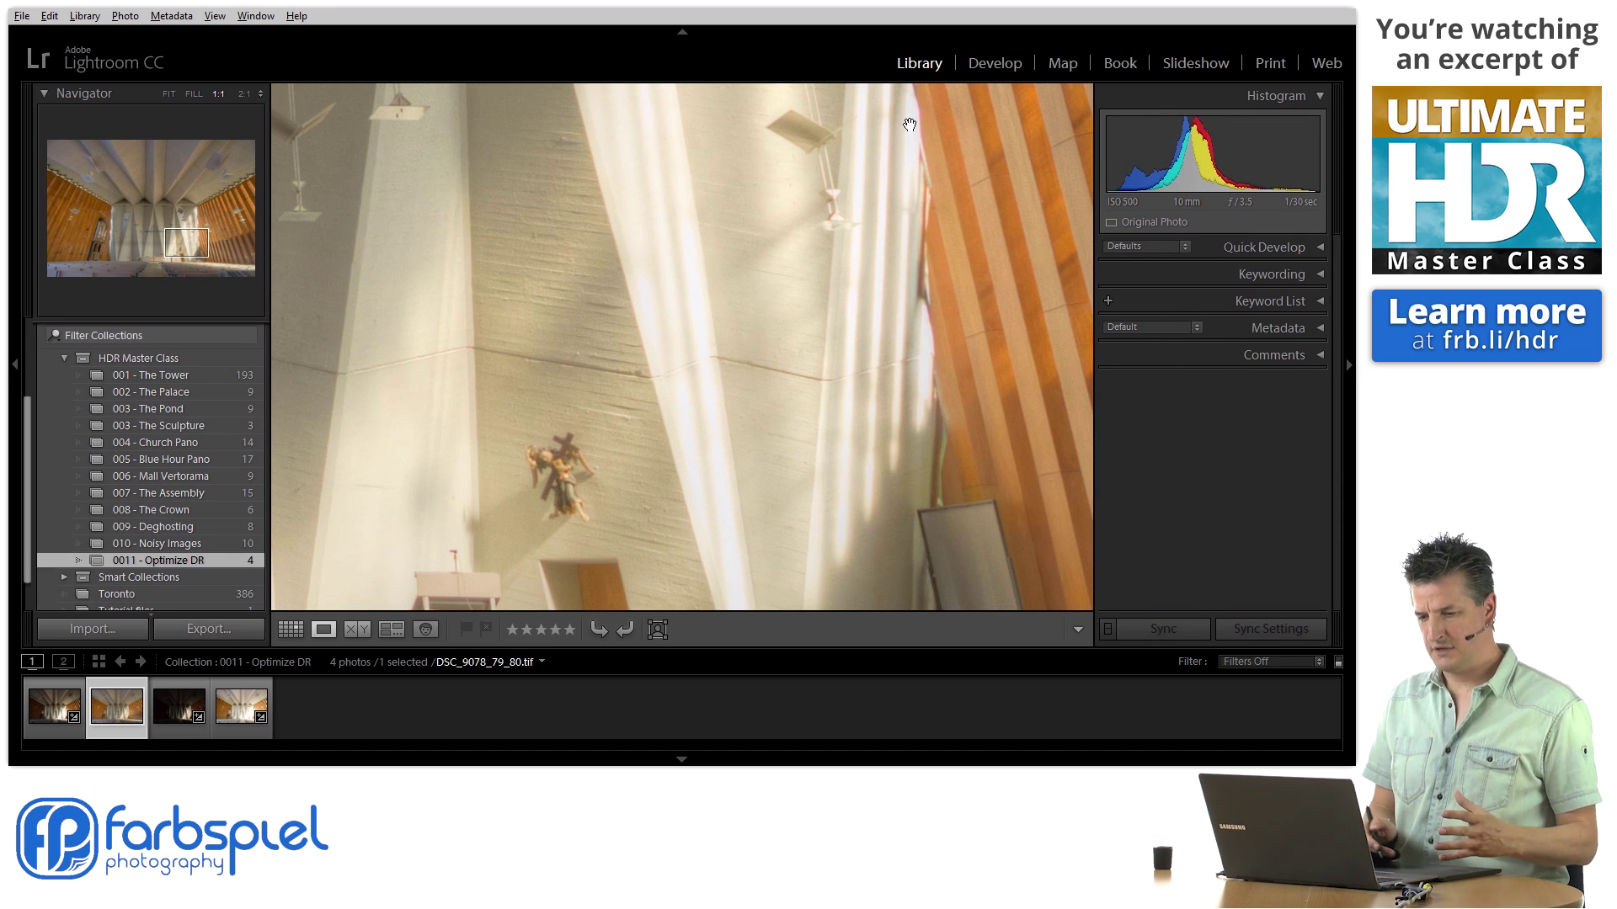
# Switch the 0011 - Optimize DR collection to Grid view showing all four photos
pyautogui.click(295, 631)
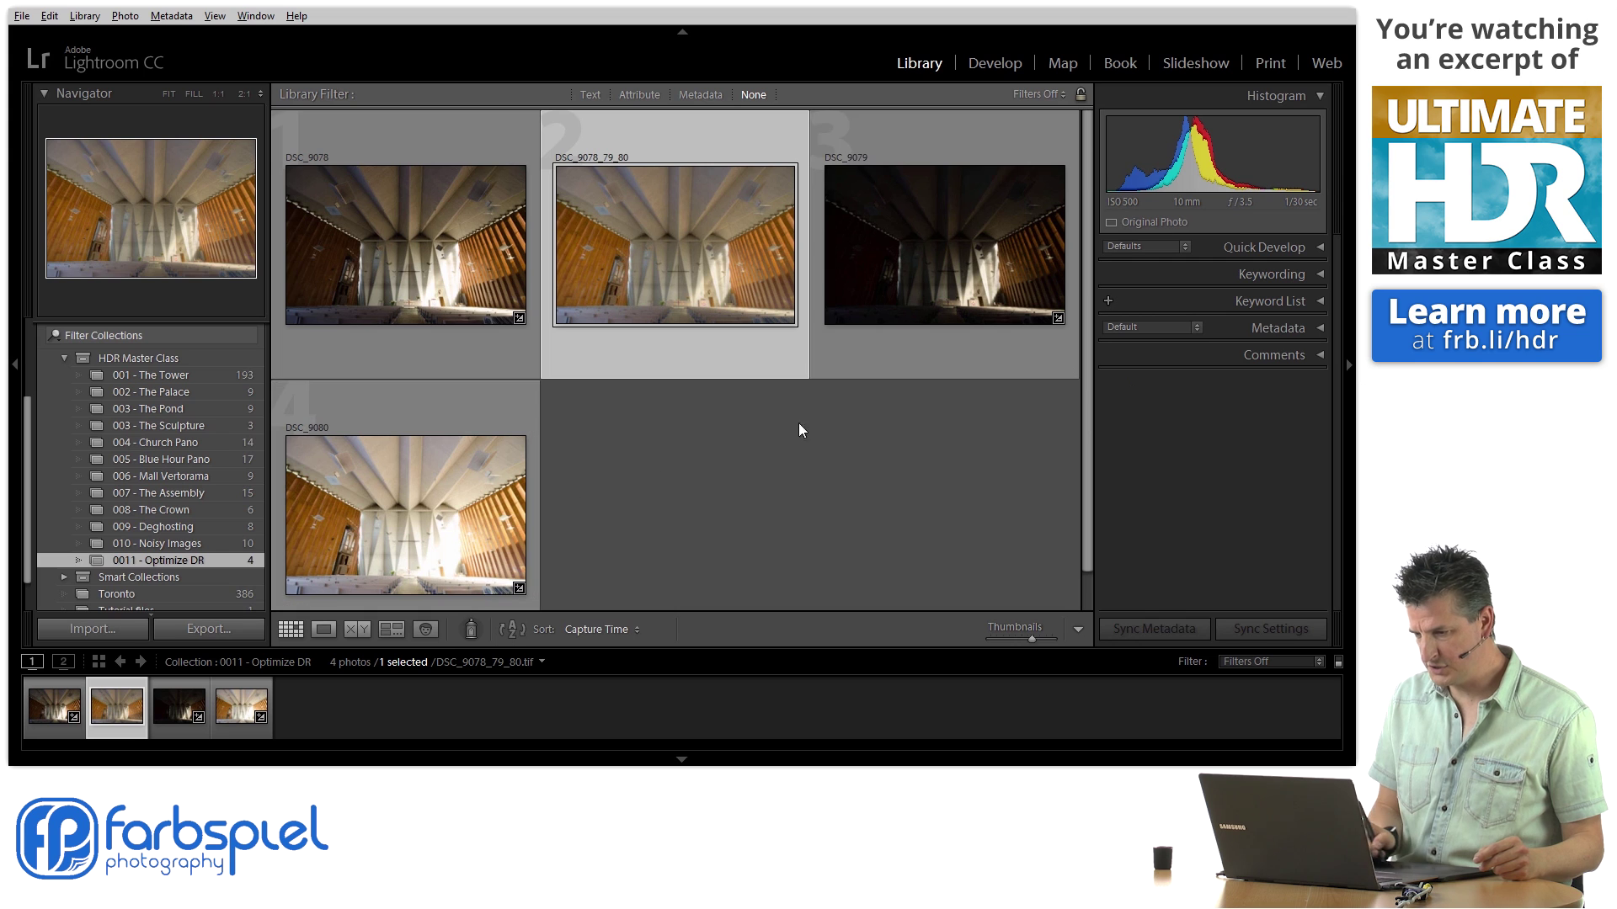
# Select the DSC_9079 thumbnail in the Optimize DR grid
pyautogui.click(993, 266)
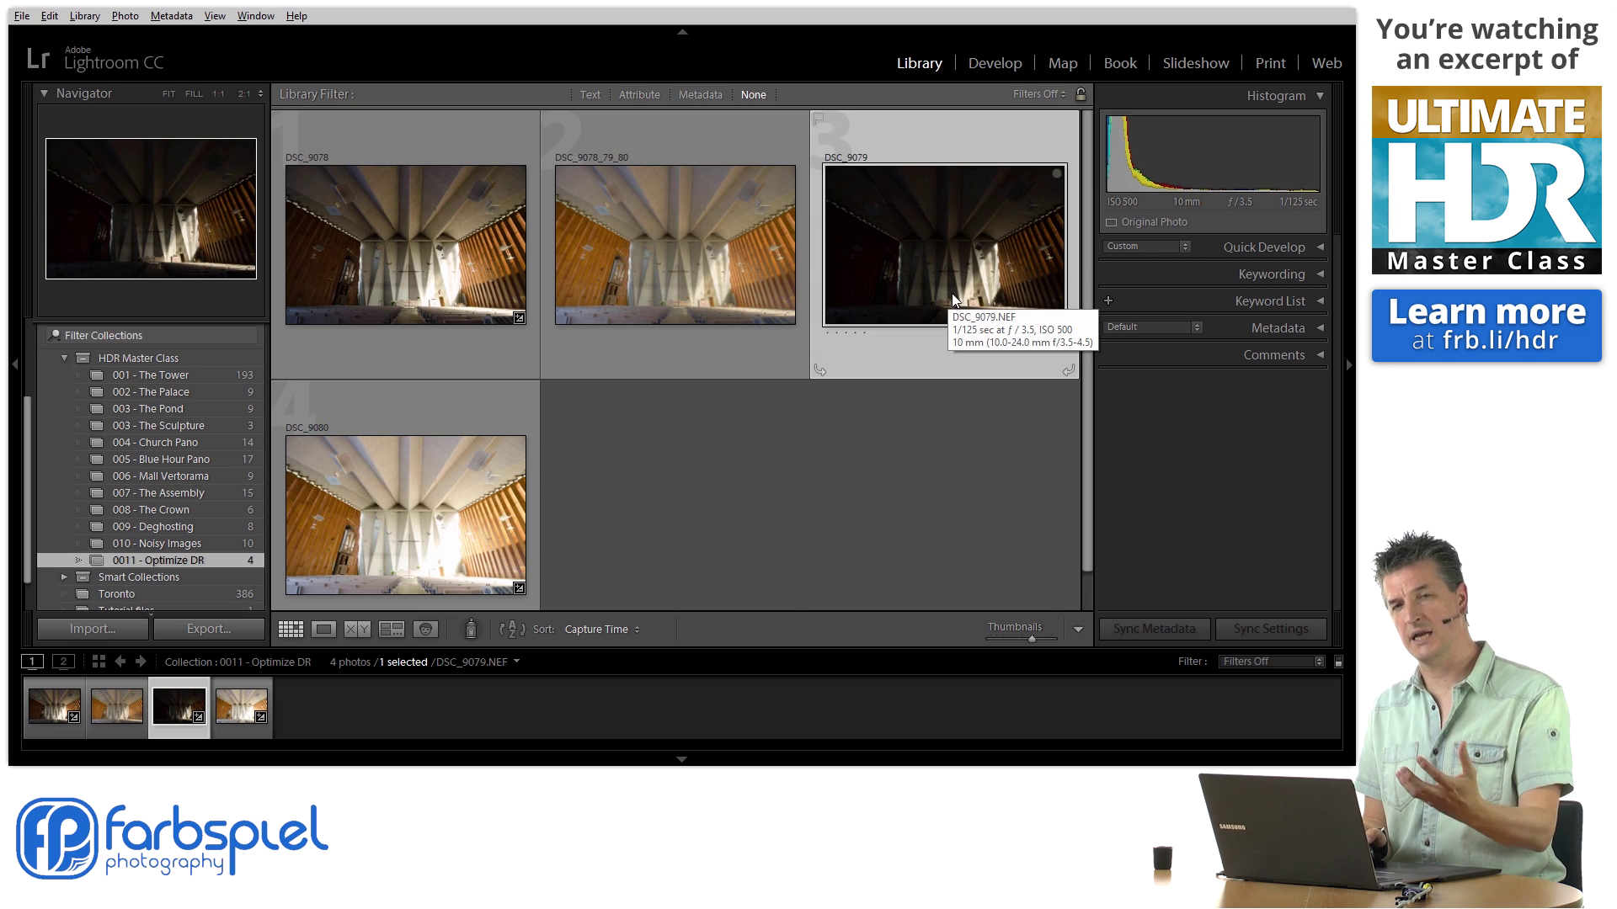
# Create a virtual copy of DSC_9079 and set its Exposure to -2.00 in Develop
pyautogui.rightClick(971, 246)
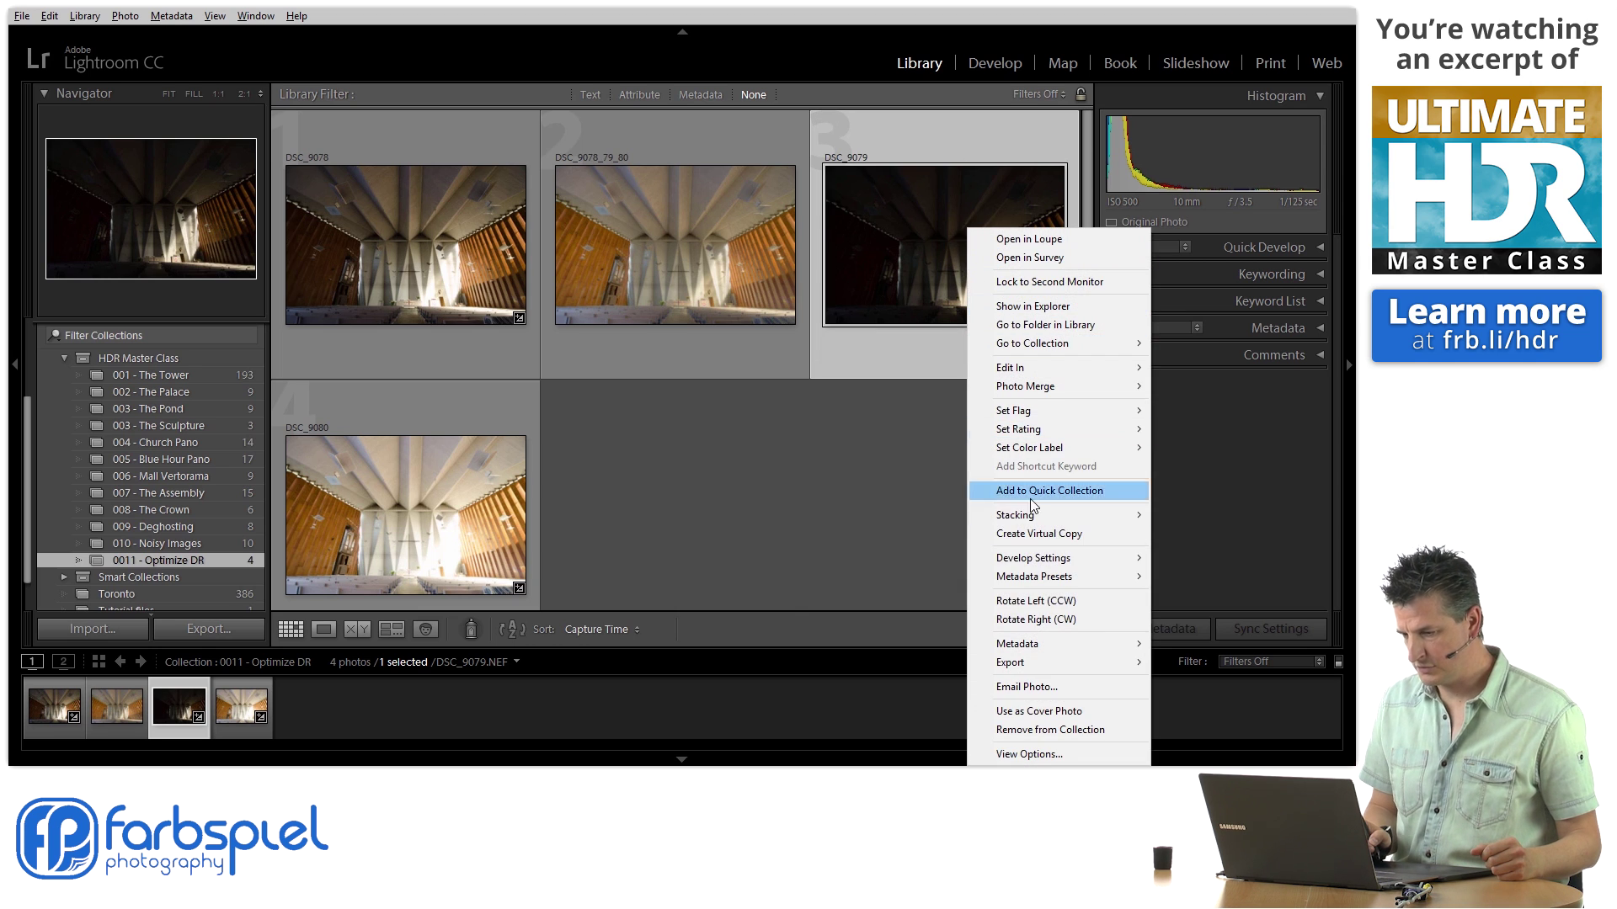
pyautogui.click(1063, 530)
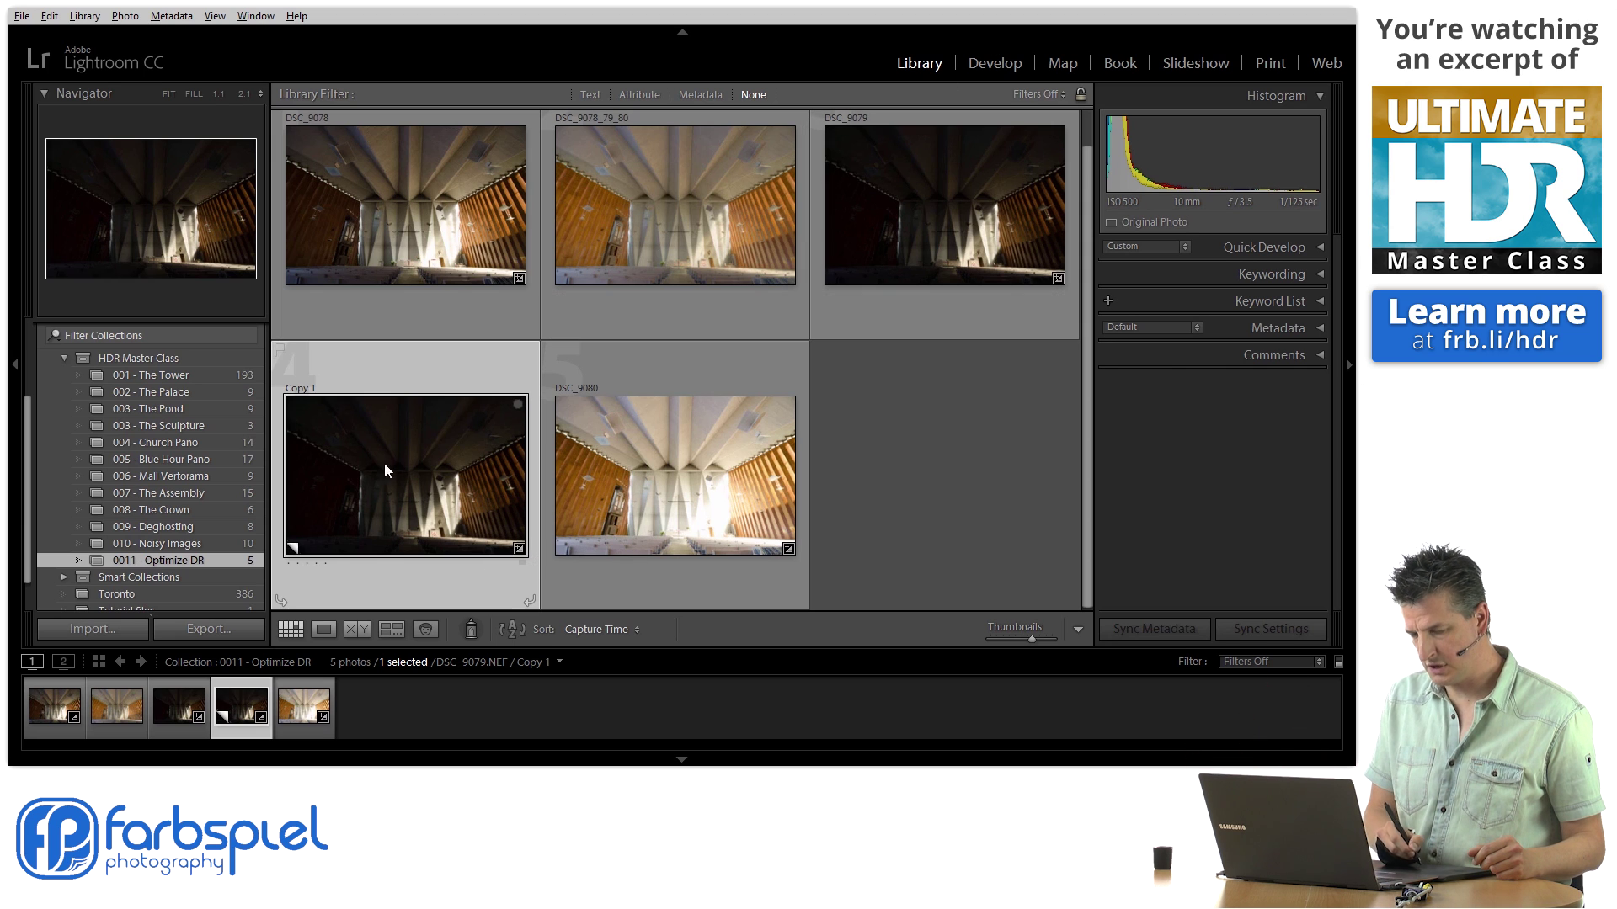
pyautogui.click(998, 68)
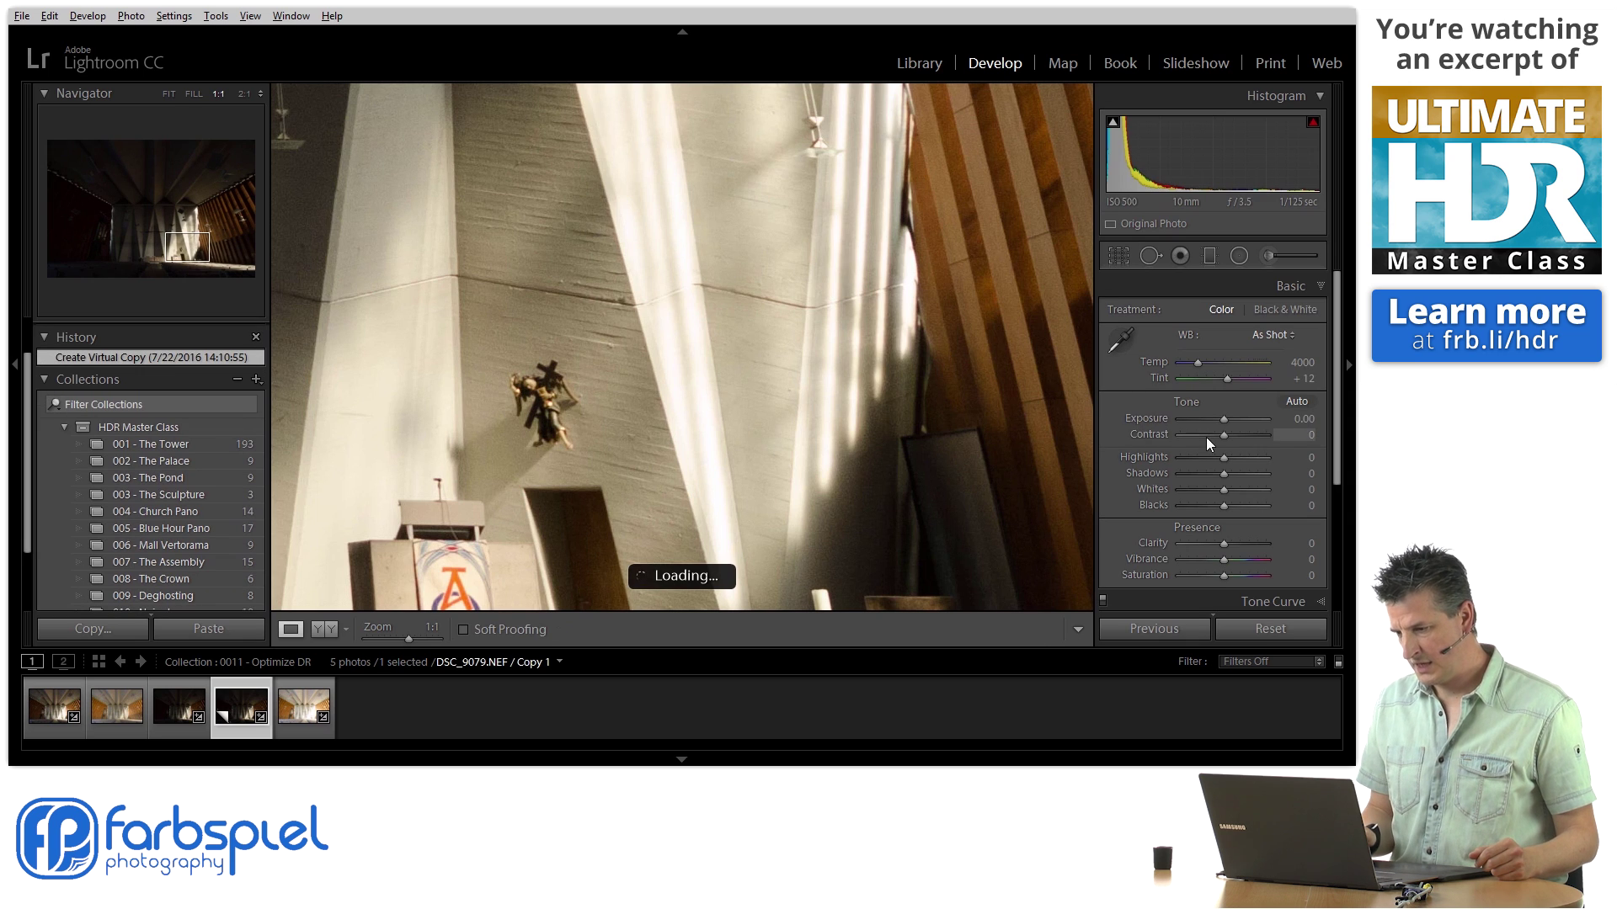
pyautogui.click(1303, 418)
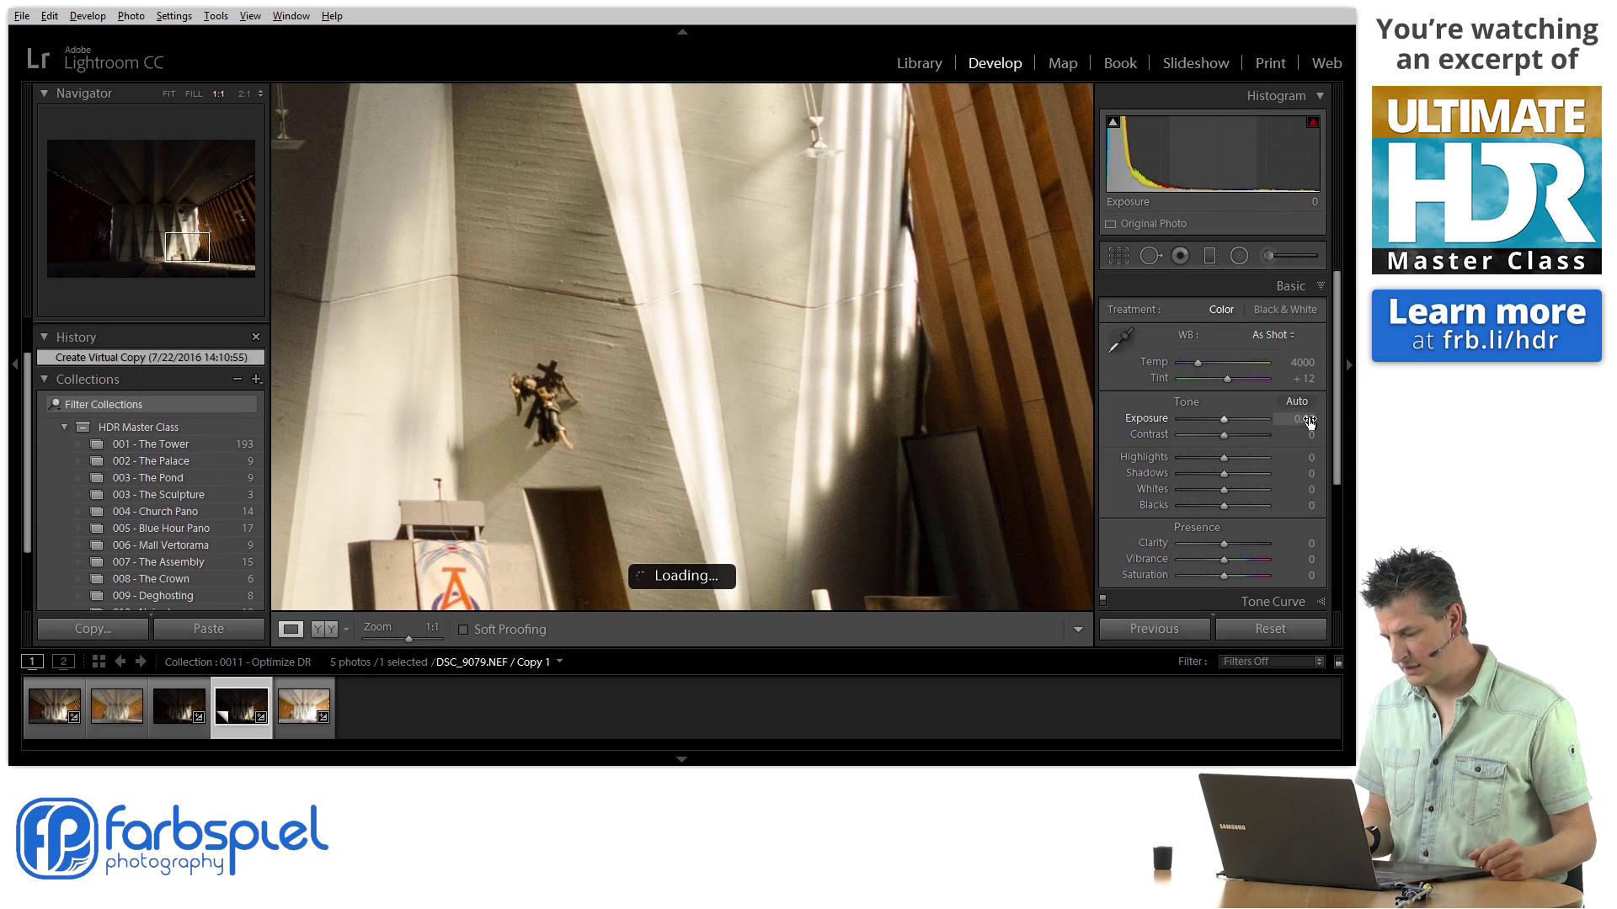
pyautogui.write('-2')
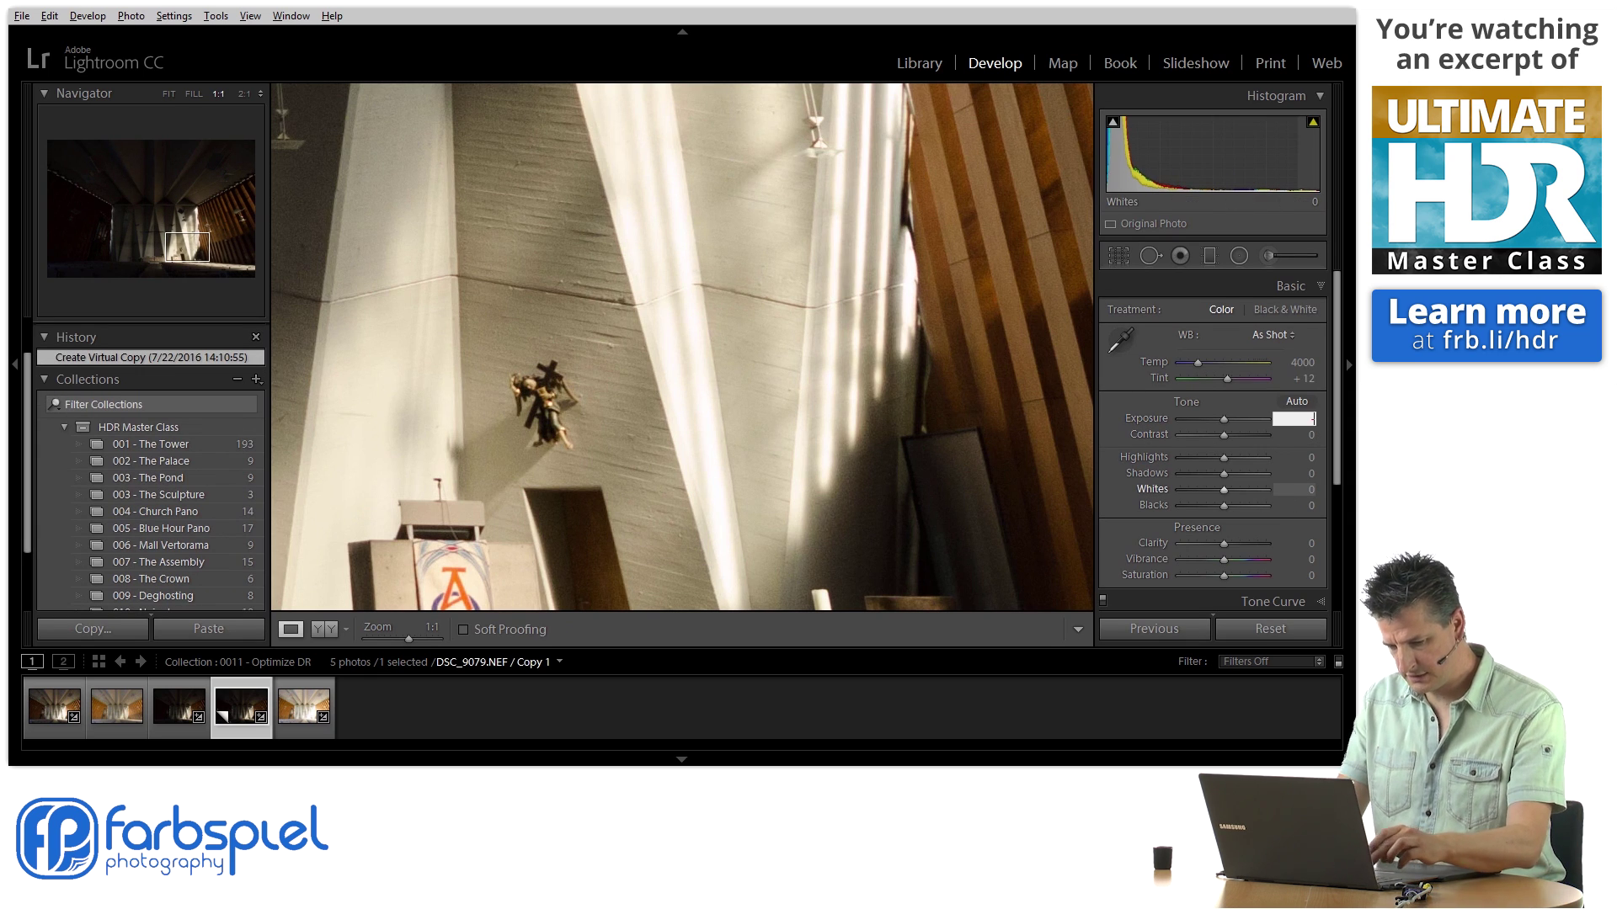
pyautogui.press('Return')
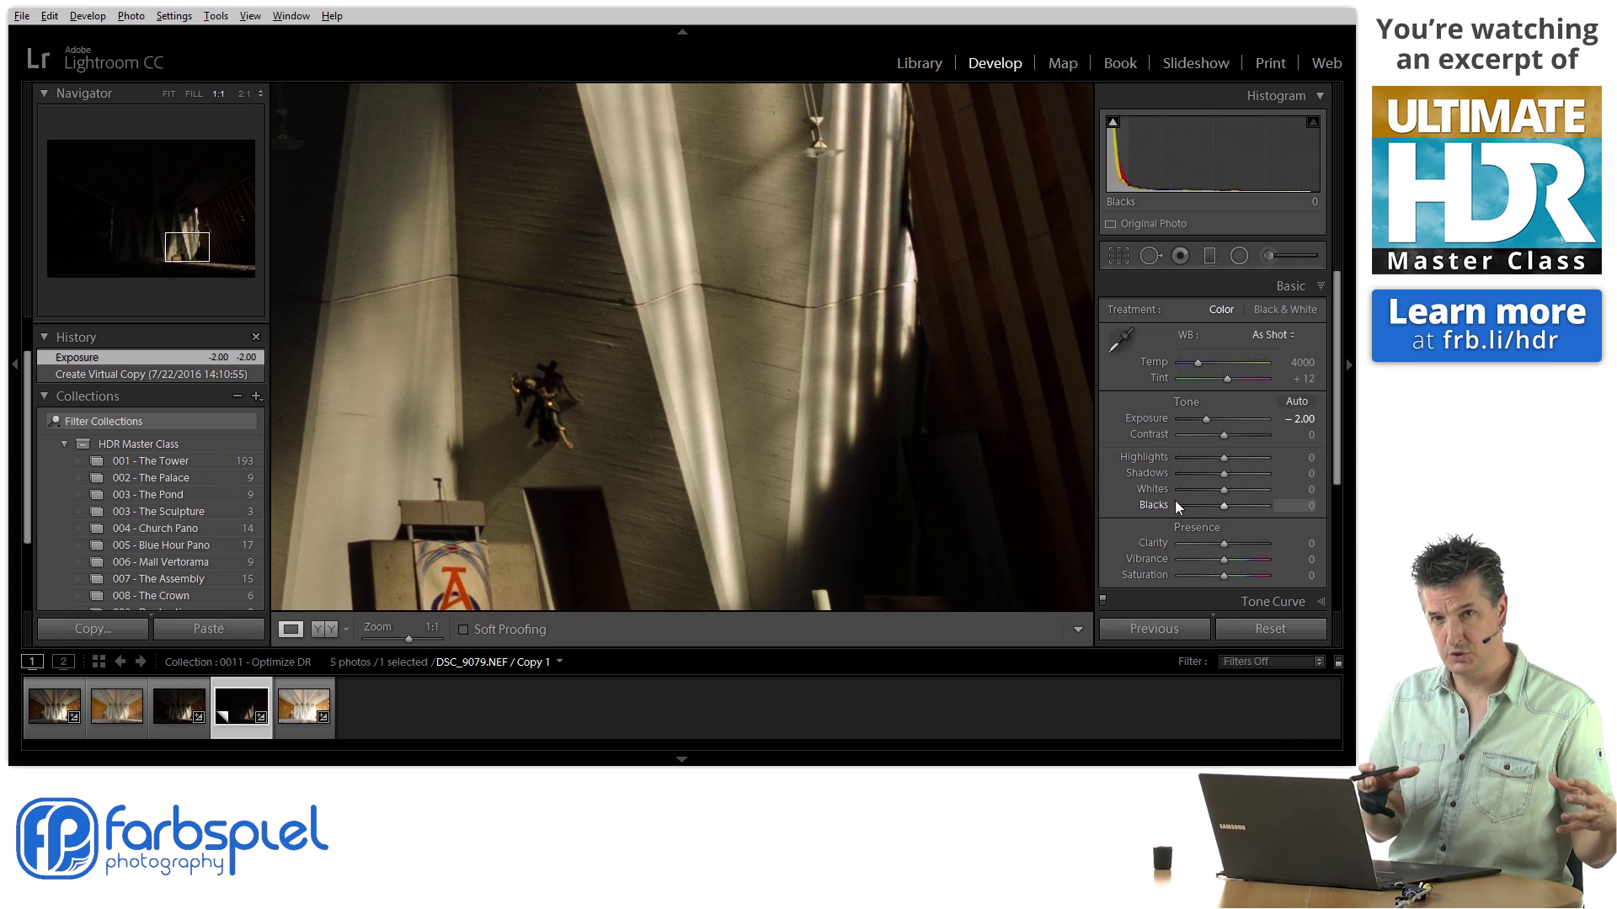
# Test a lower Contrast and reset it to 0, set Highlights to -24, then return to Library
pyautogui.moveTo(1225, 438)
pyautogui.mouseDown()
pyautogui.moveTo(1182, 438)
pyautogui.moveTo(1221, 437)
pyautogui.moveTo(1211, 461)
pyautogui.mouseUp()
pyautogui.doubleClick(1225, 437)
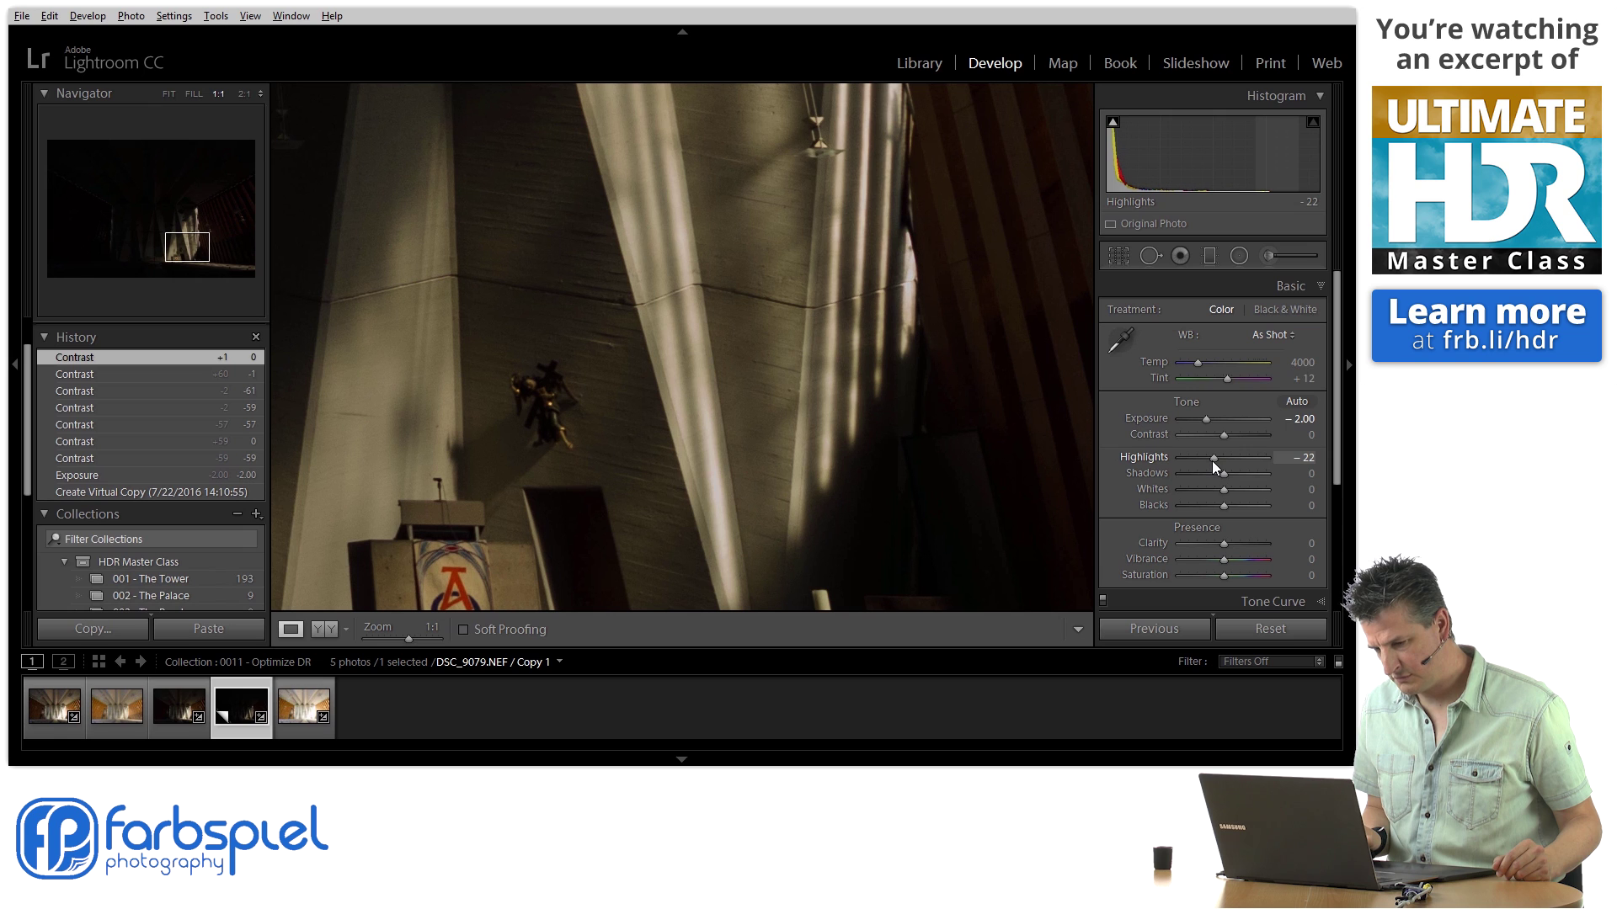
pyautogui.moveTo(1211, 460); pyautogui.dragTo(1209, 460)
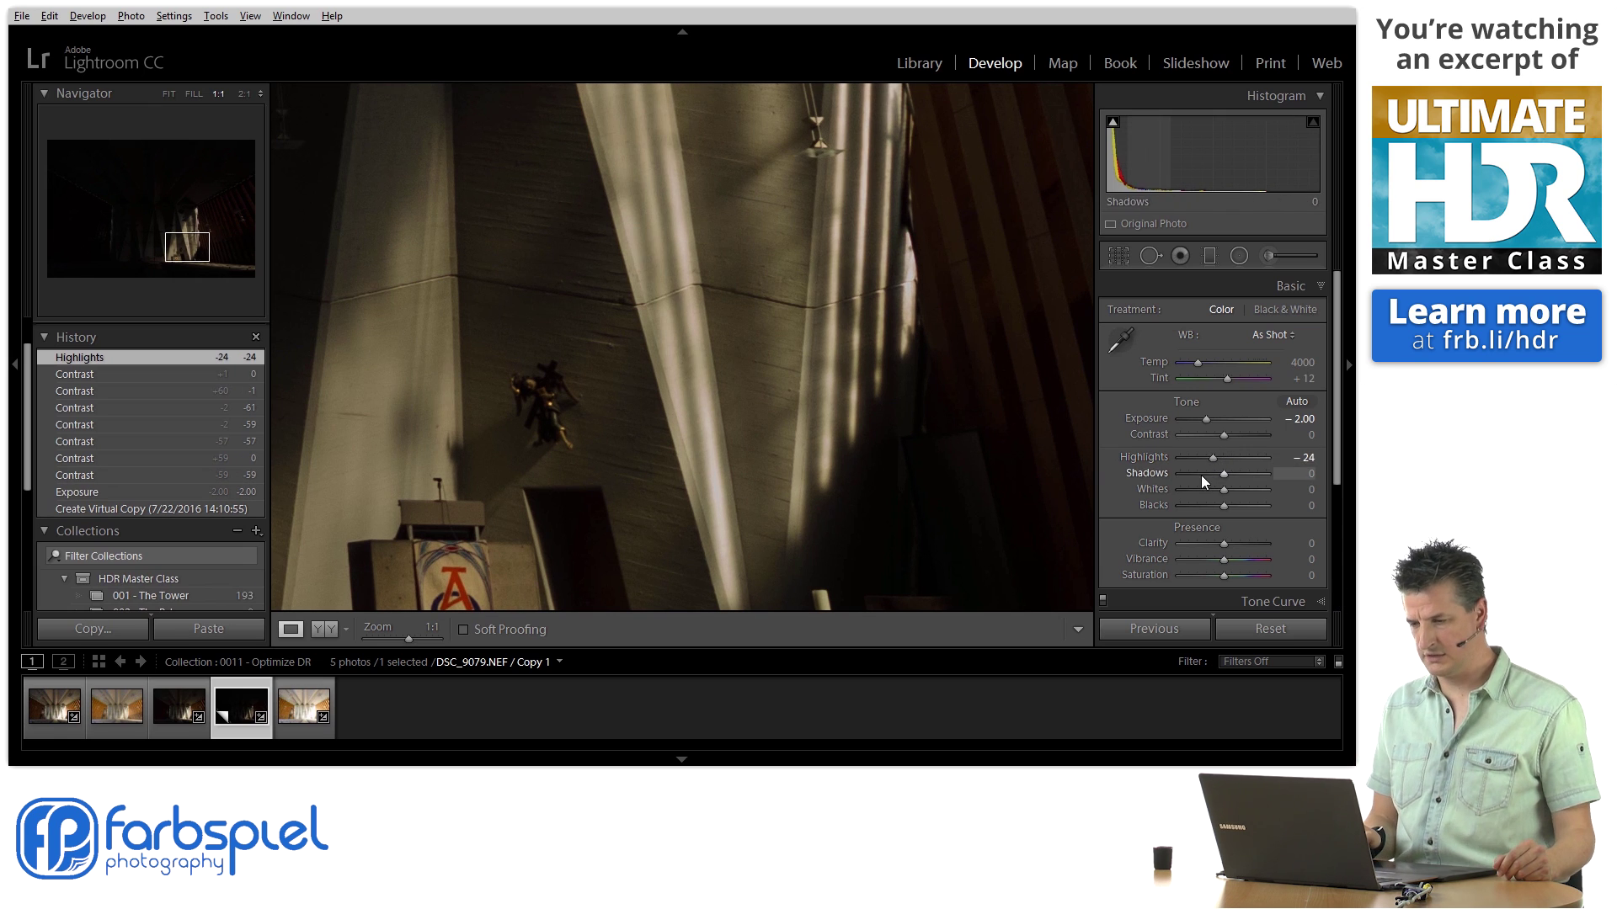
pyautogui.click(922, 70)
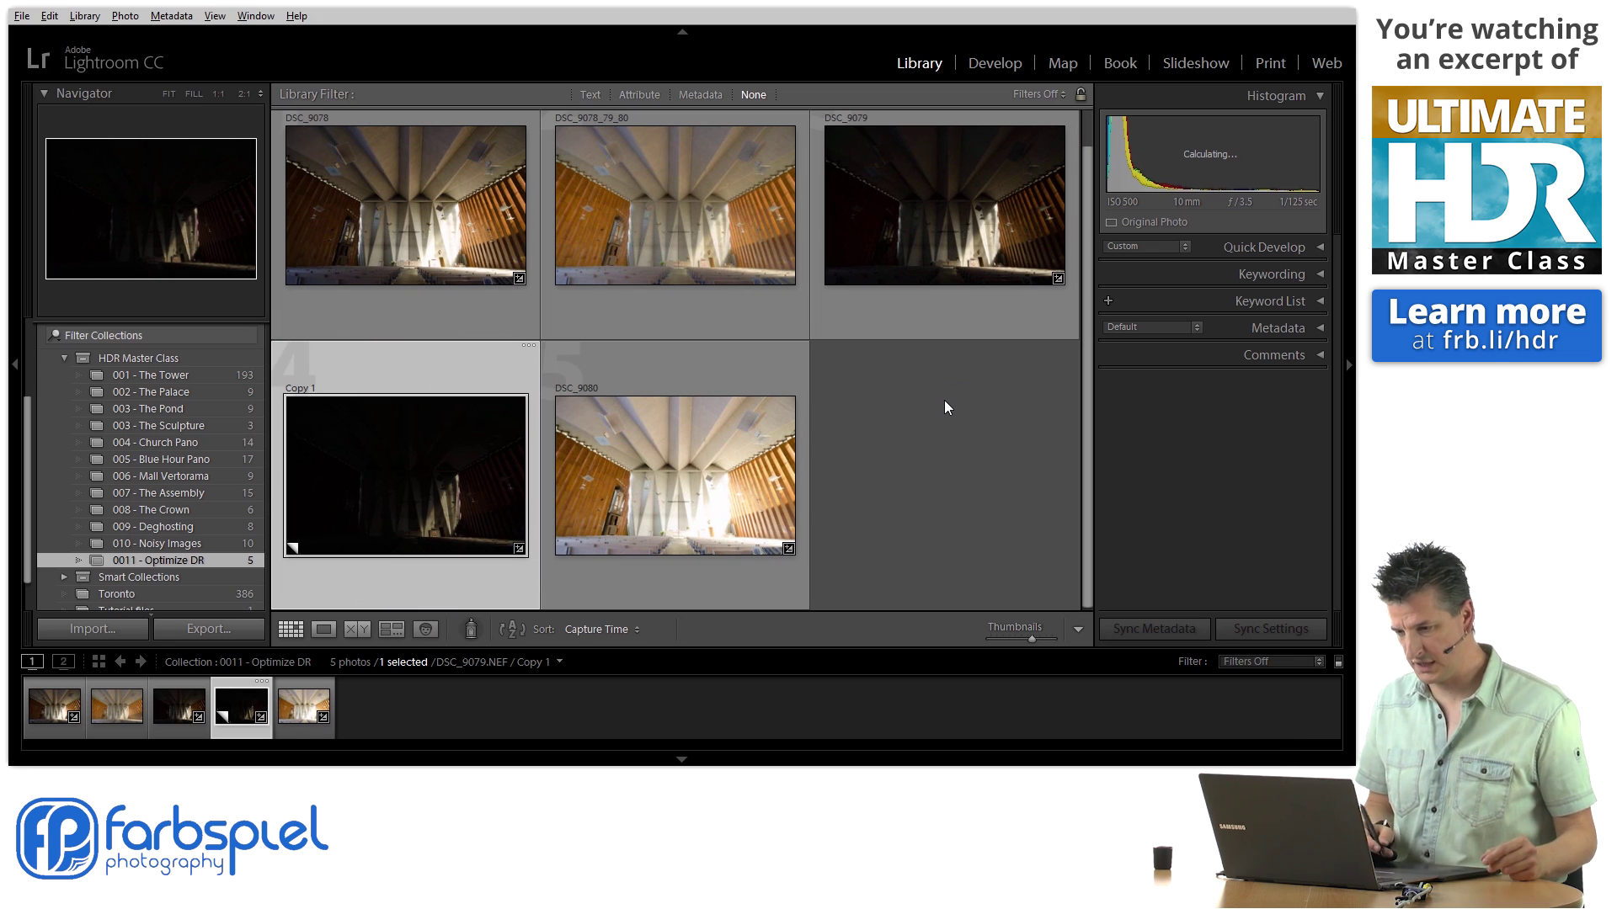
# Open DSC_9080 in Develop, pan to the organ at 1:1, set Exposure to +2.00, and return to Library
pyautogui.click(737, 501)
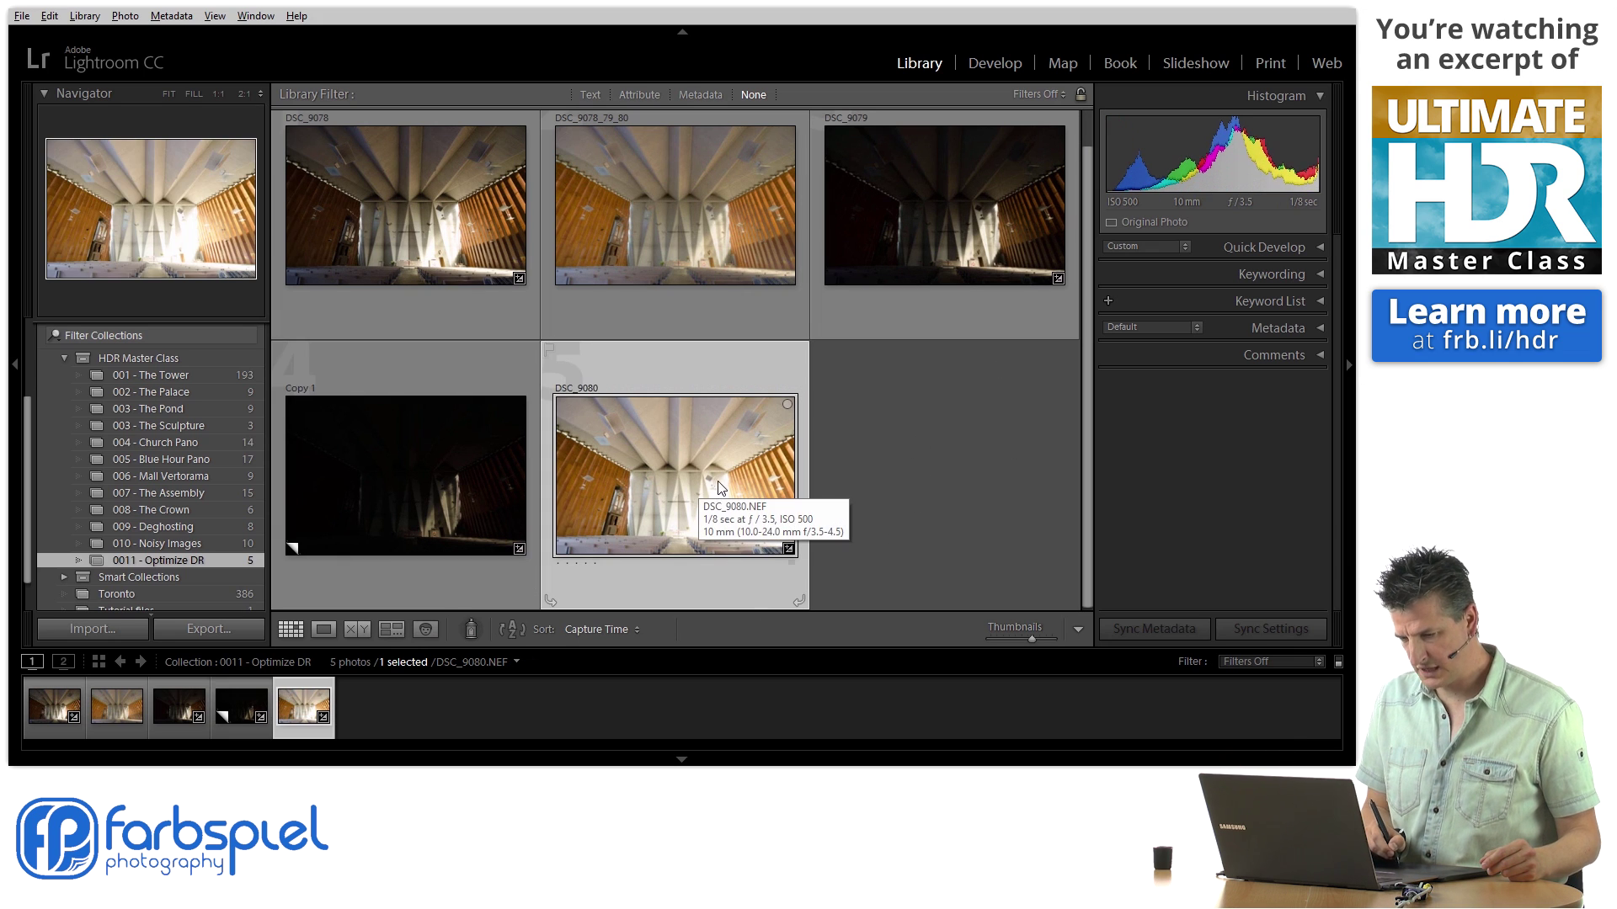
pyautogui.click(995, 62)
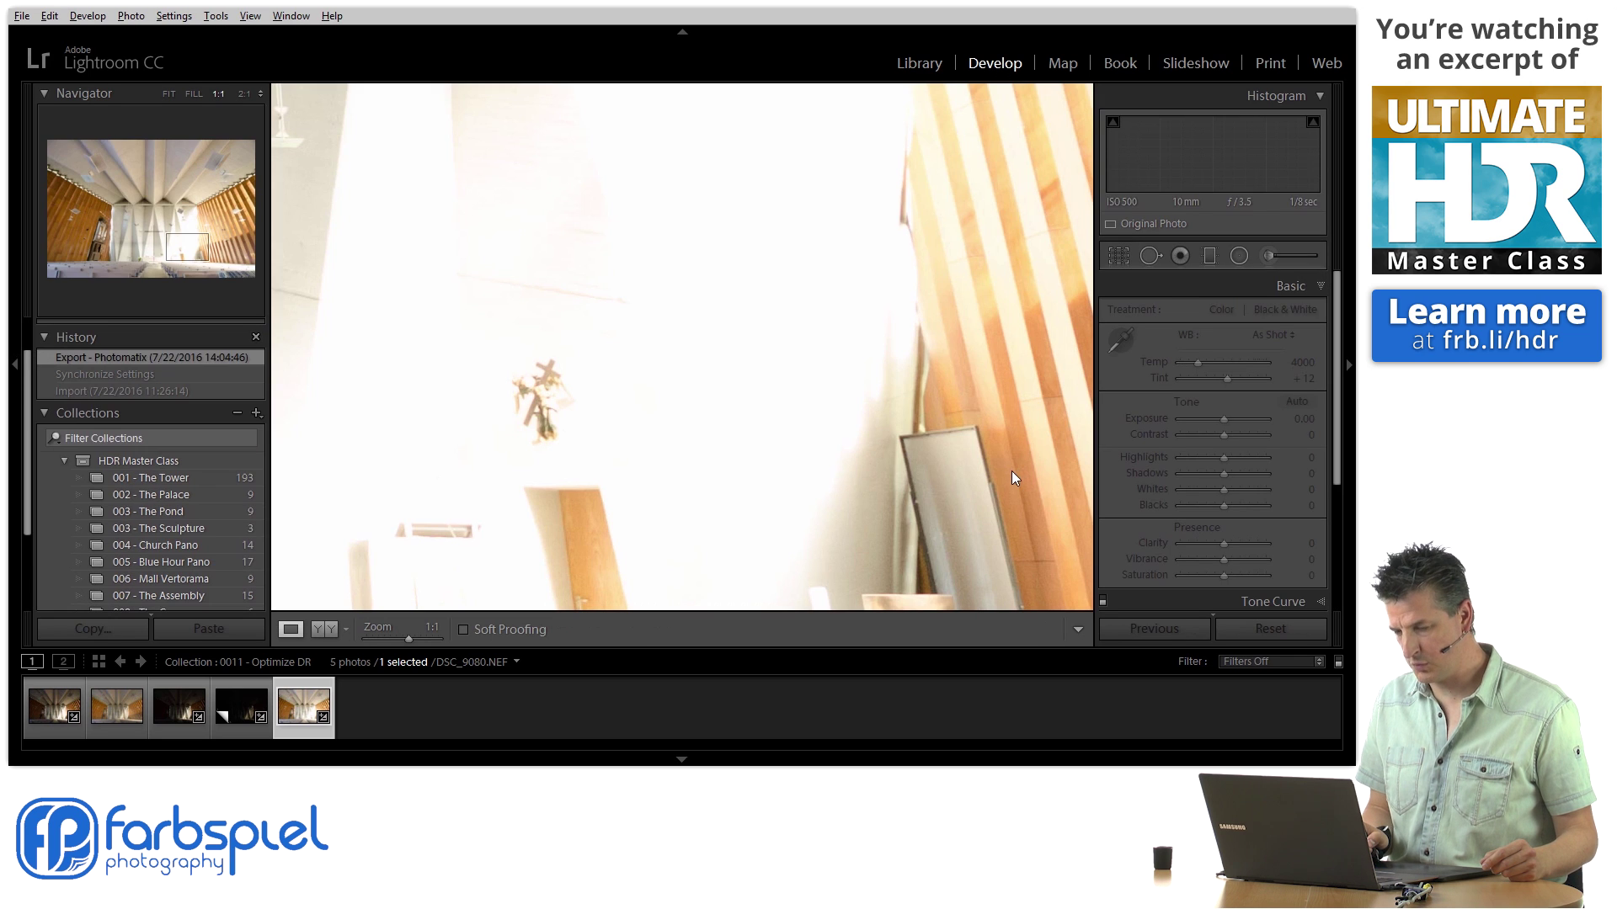
pyautogui.moveTo(145, 249); pyautogui.dragTo(96, 258)
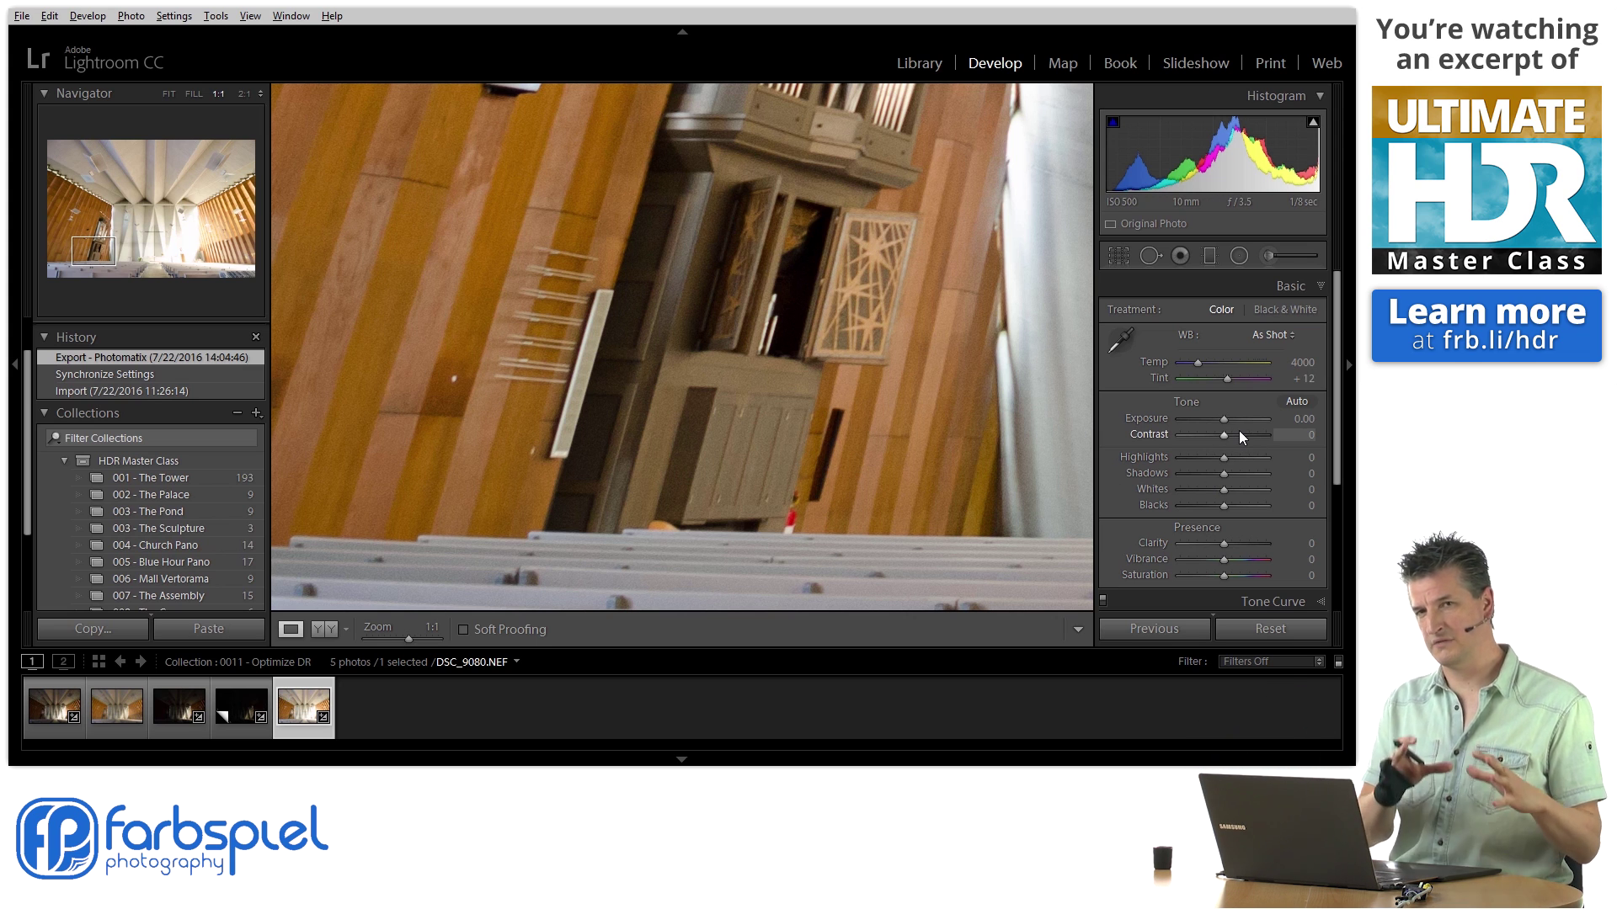
pyautogui.click(1297, 419)
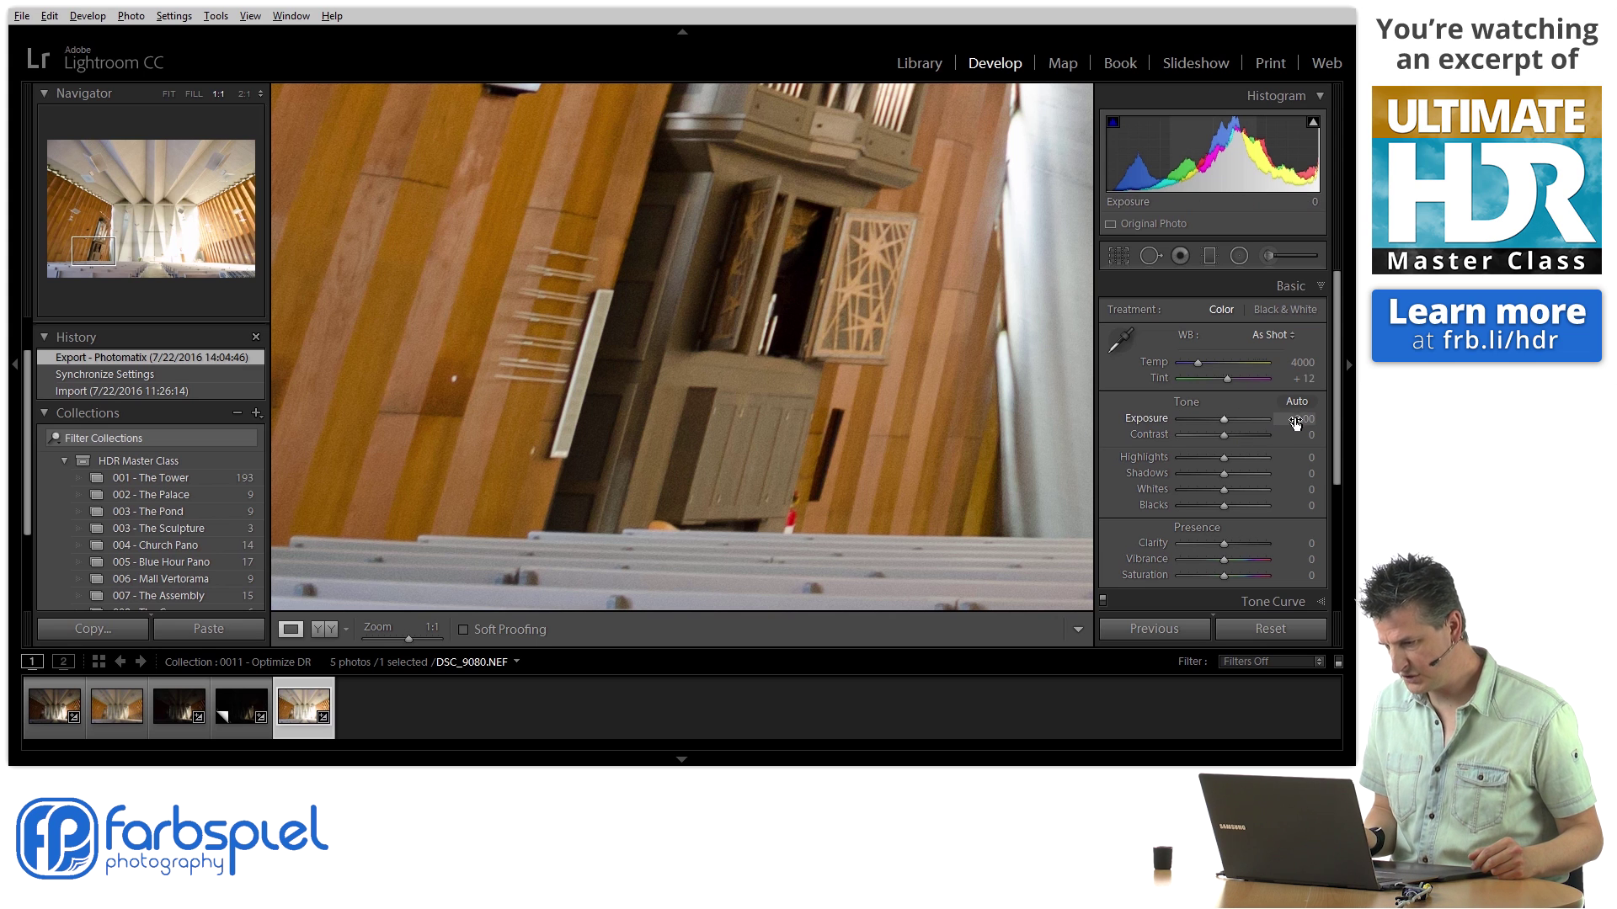
pyautogui.write('2')
pyautogui.press('Return')
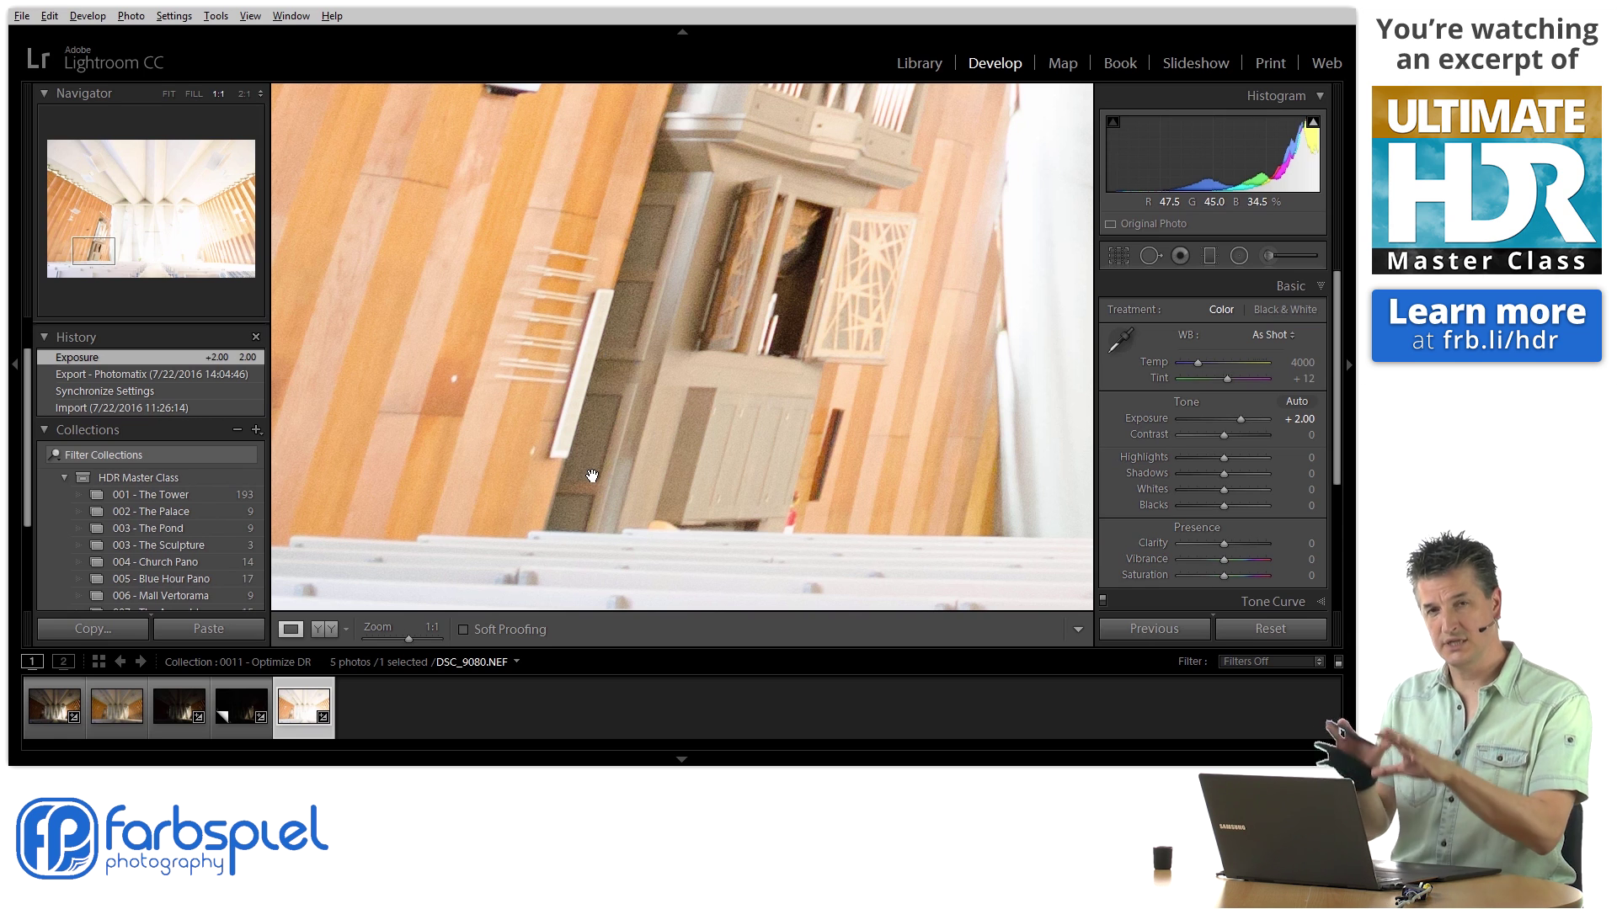
pyautogui.click(922, 64)
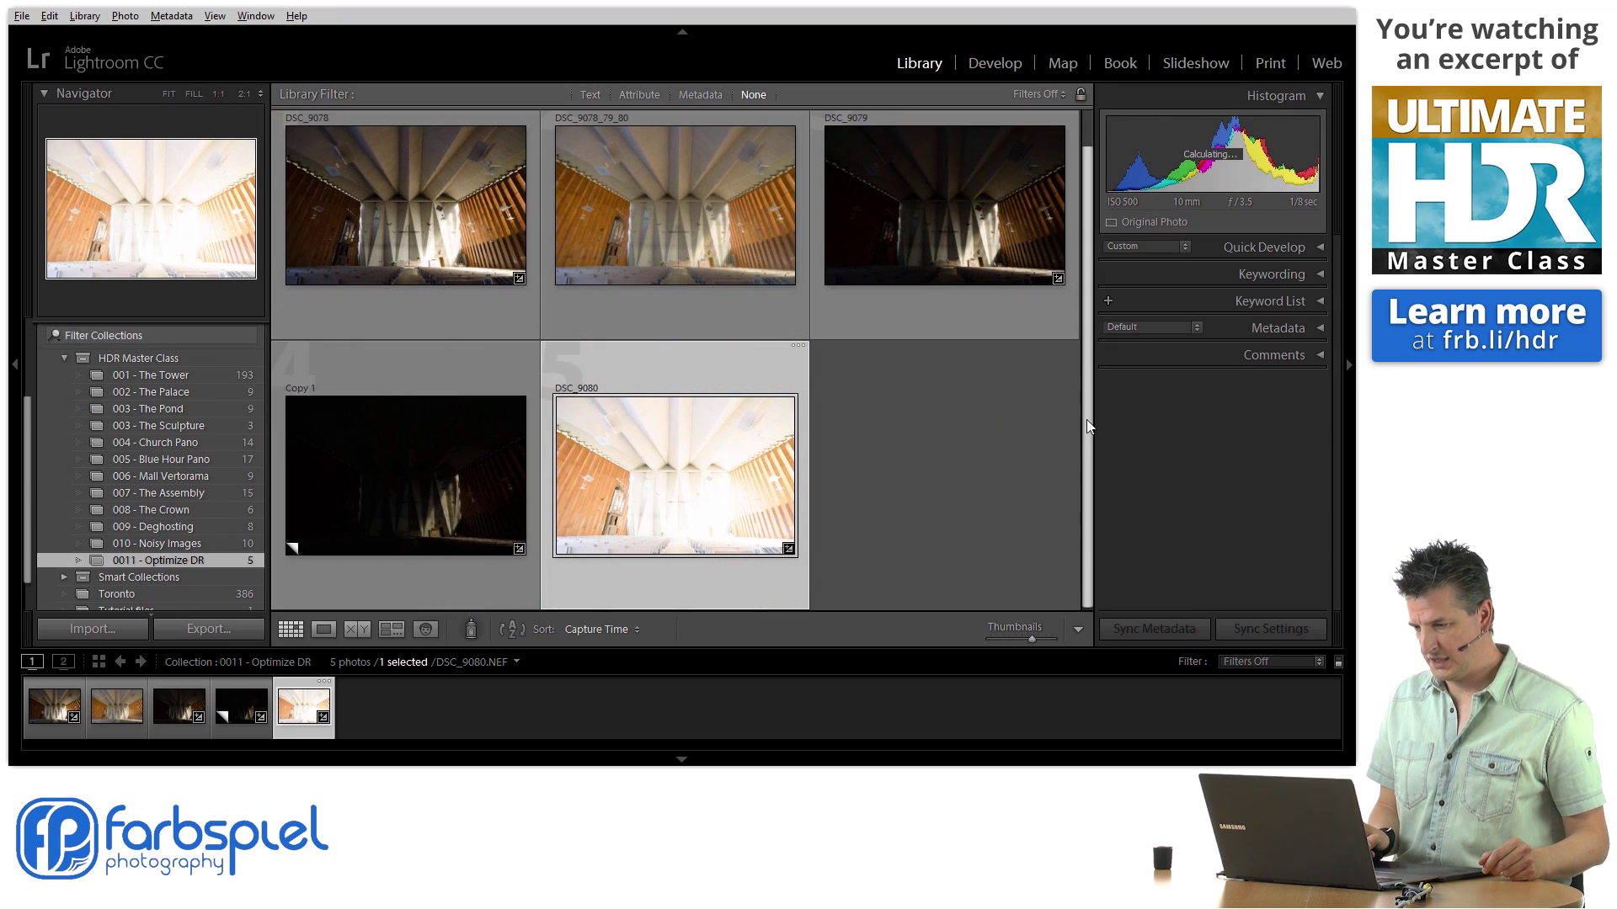
# Undo back through the selection changes to remove the +2.00 exposure edit on DSC_9080
pyautogui.moveTo(1087, 419)
pyautogui.mouseDown()
pyautogui.moveTo(1084, 347)
pyautogui.moveTo(1088, 406)
pyautogui.mouseUp()
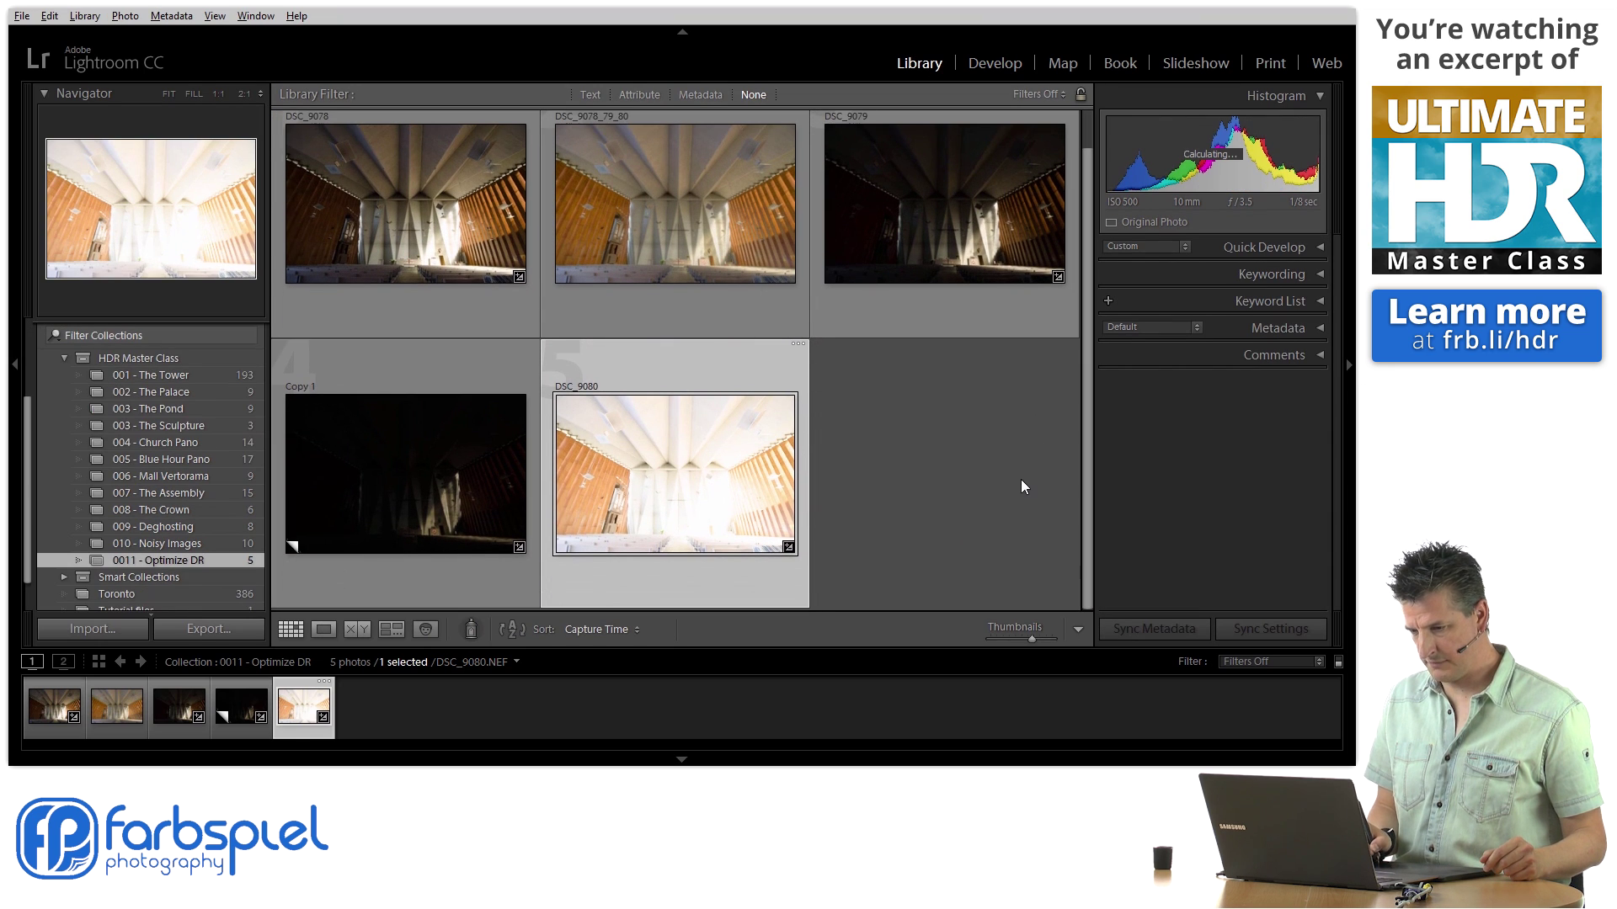
pyautogui.click(950, 391)
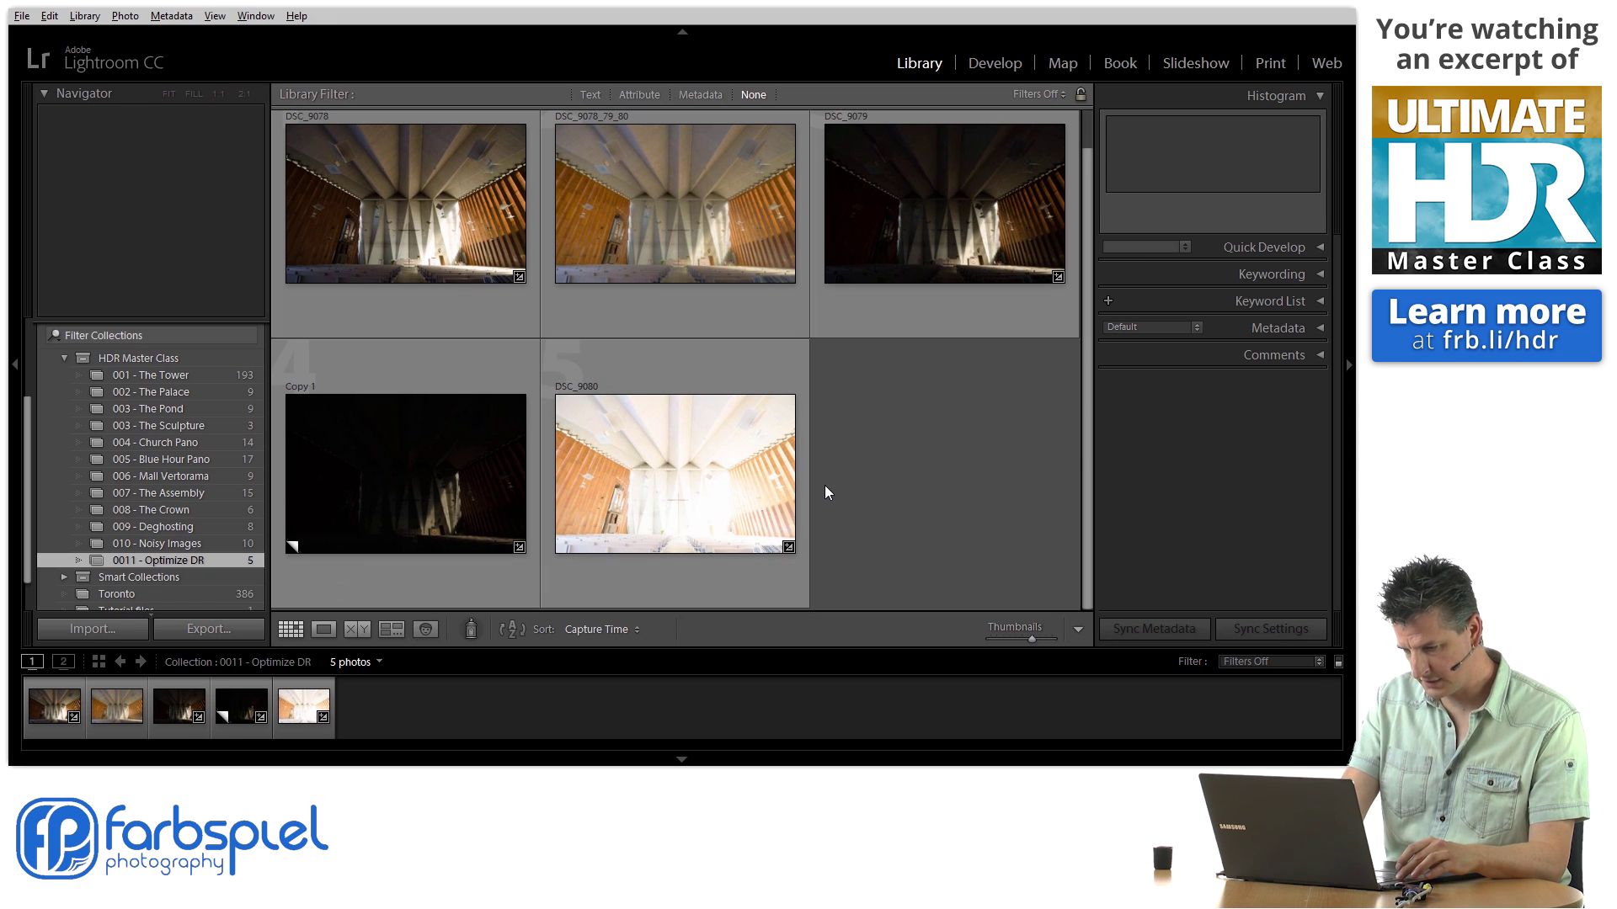
pyautogui.hotkey('ctrl', 'z')
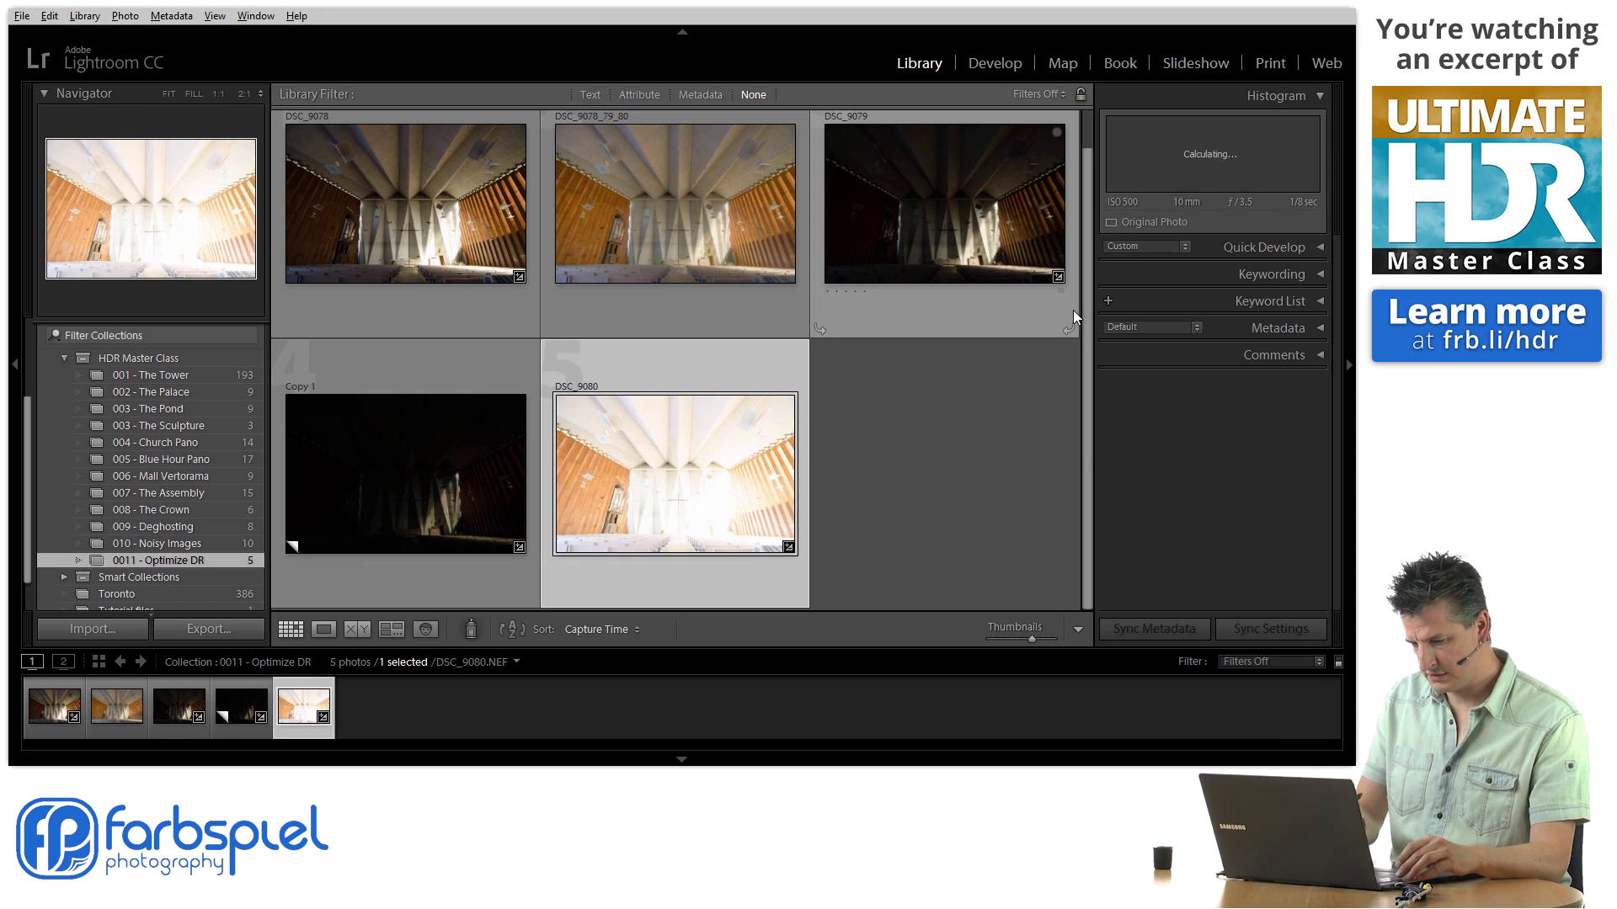
pyautogui.hotkey('ctrl', 'z')
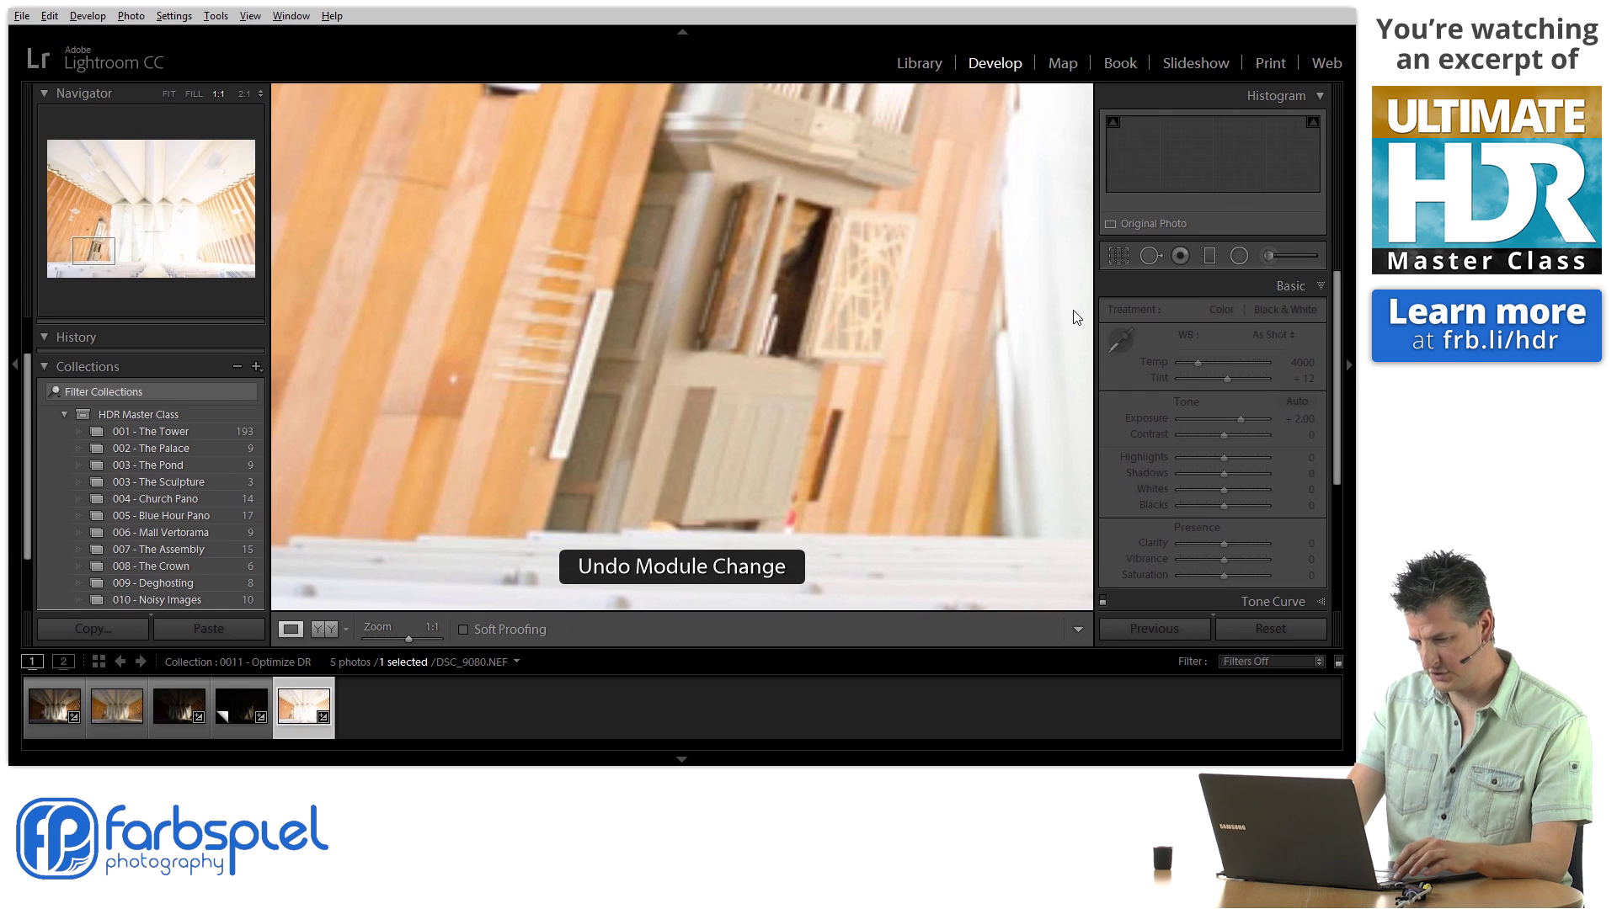
pyautogui.hotkey('ctrl', 'z')
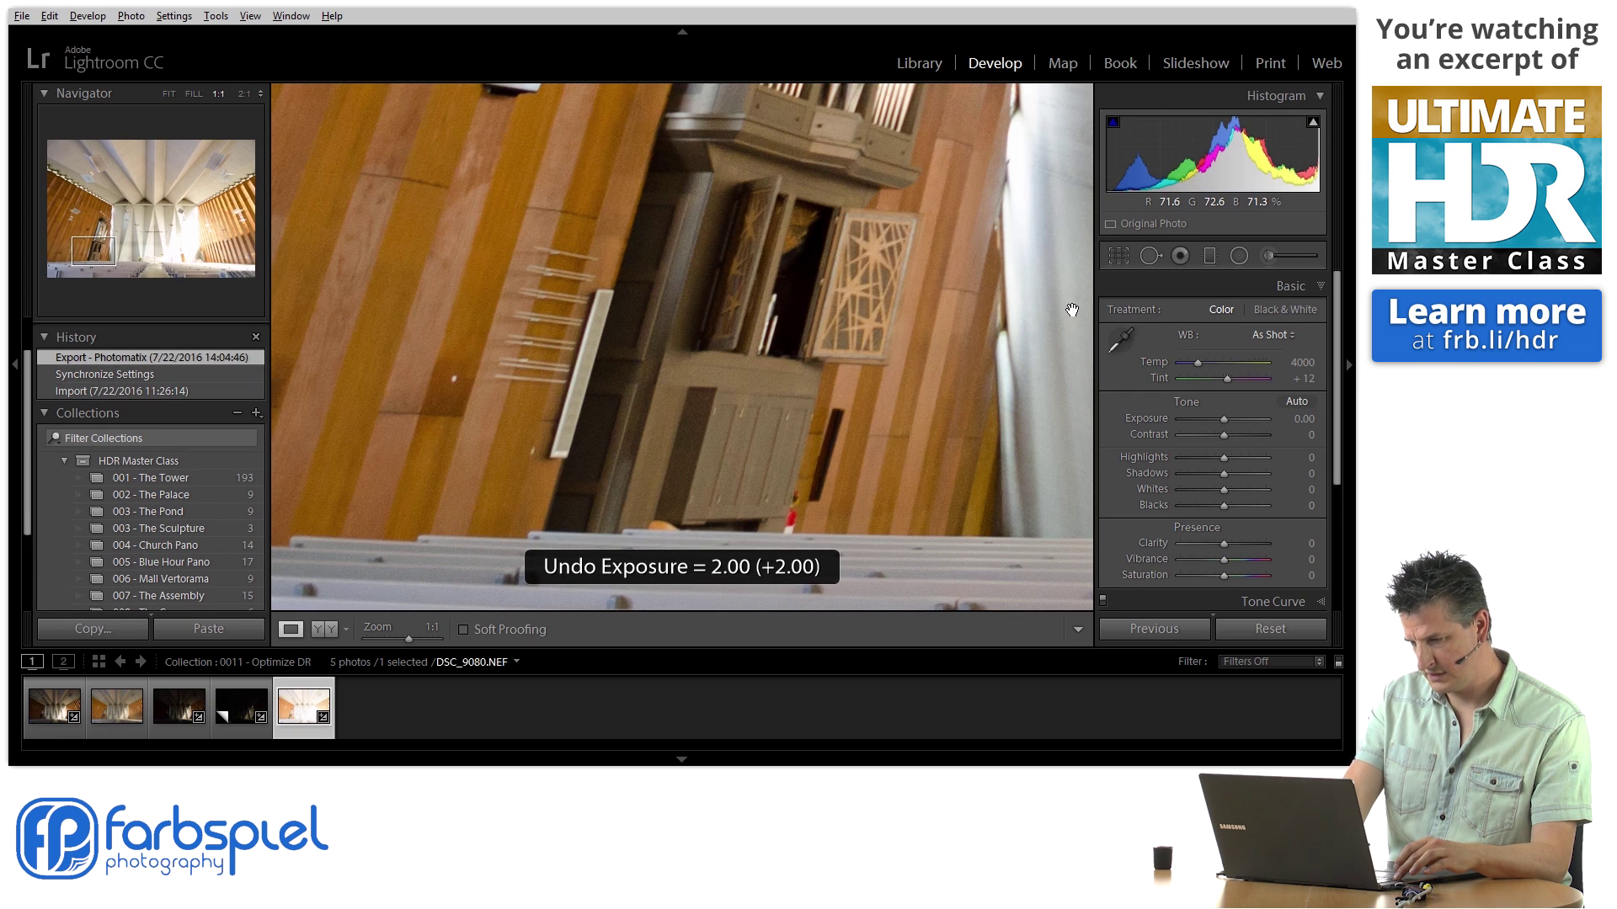
# Create a virtual copy of DSC_9080 from the Library grid
pyautogui.click(920, 64)
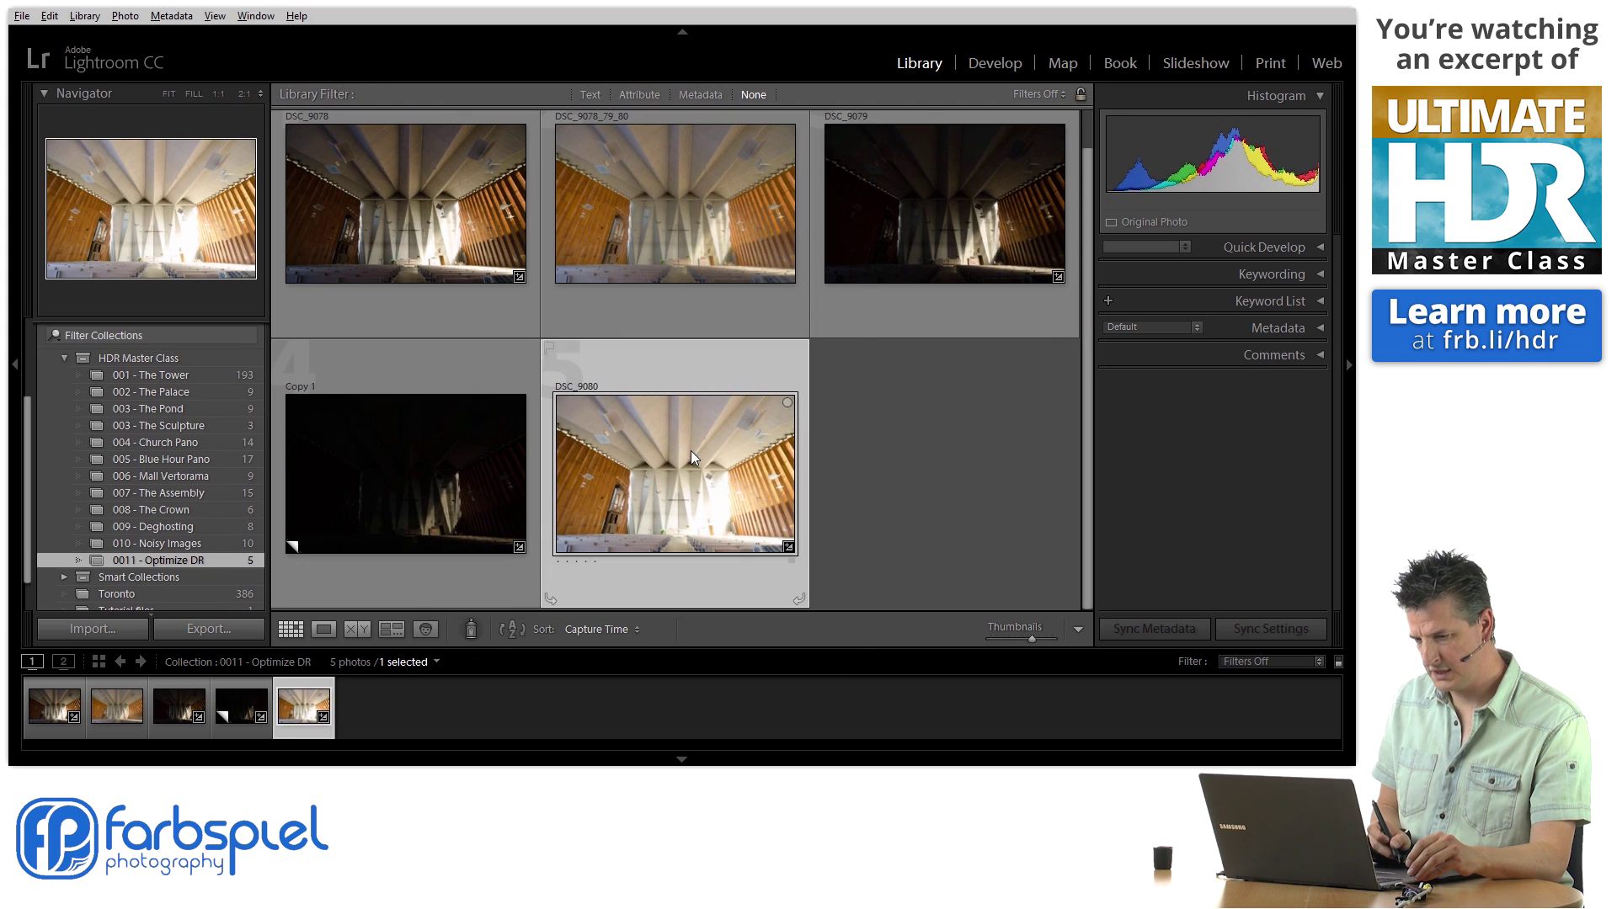
pyautogui.rightClick(687, 457)
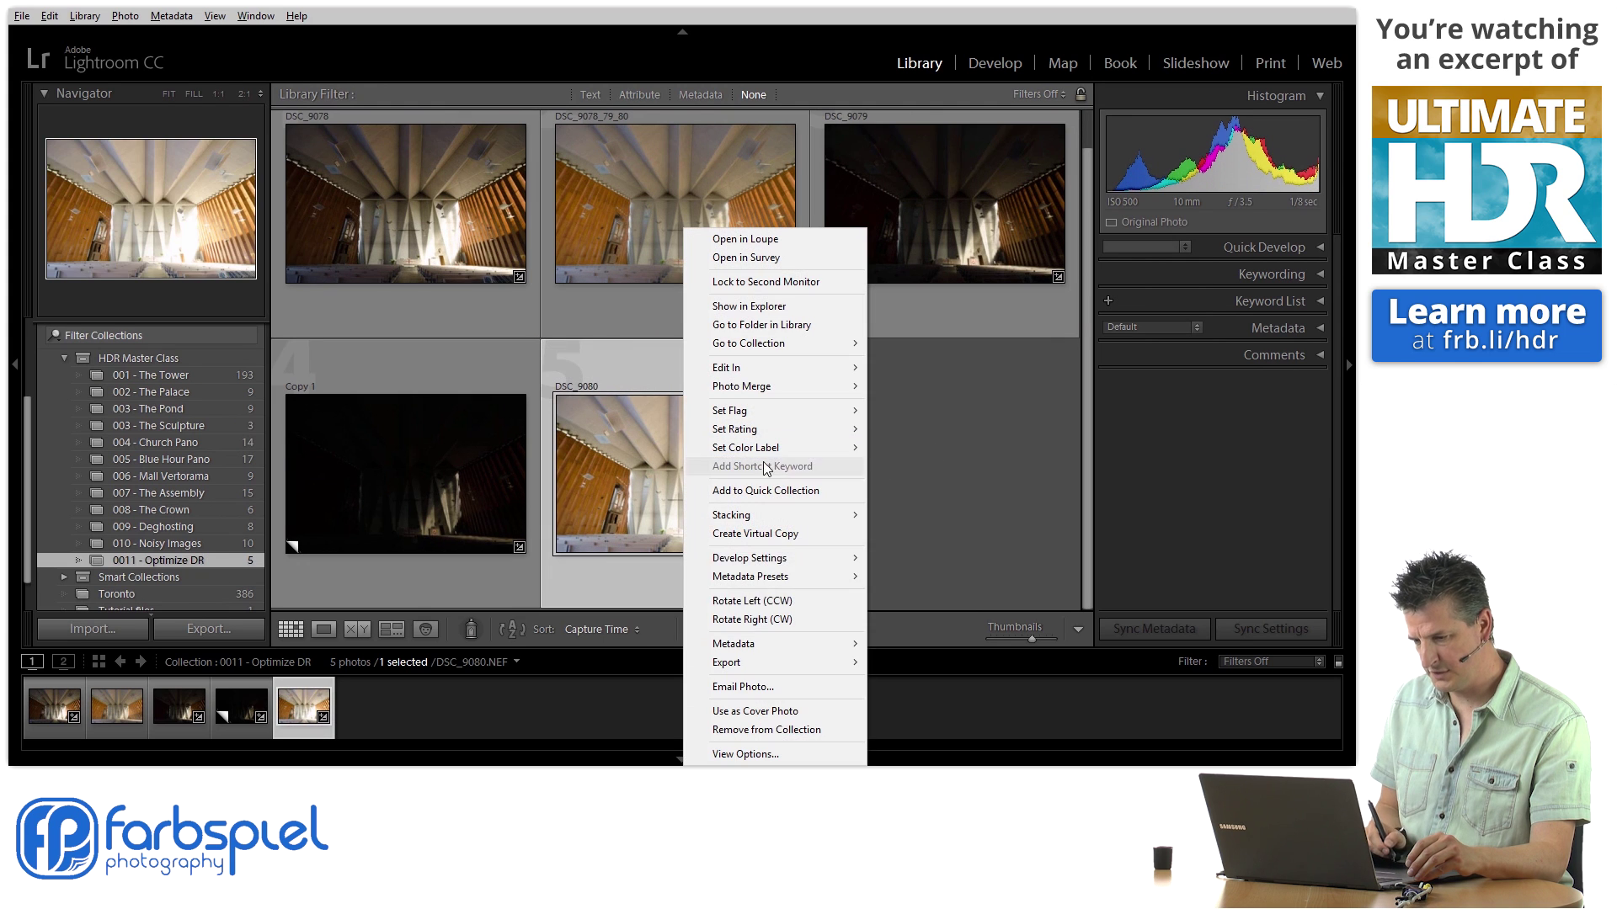
pyautogui.click(771, 534)
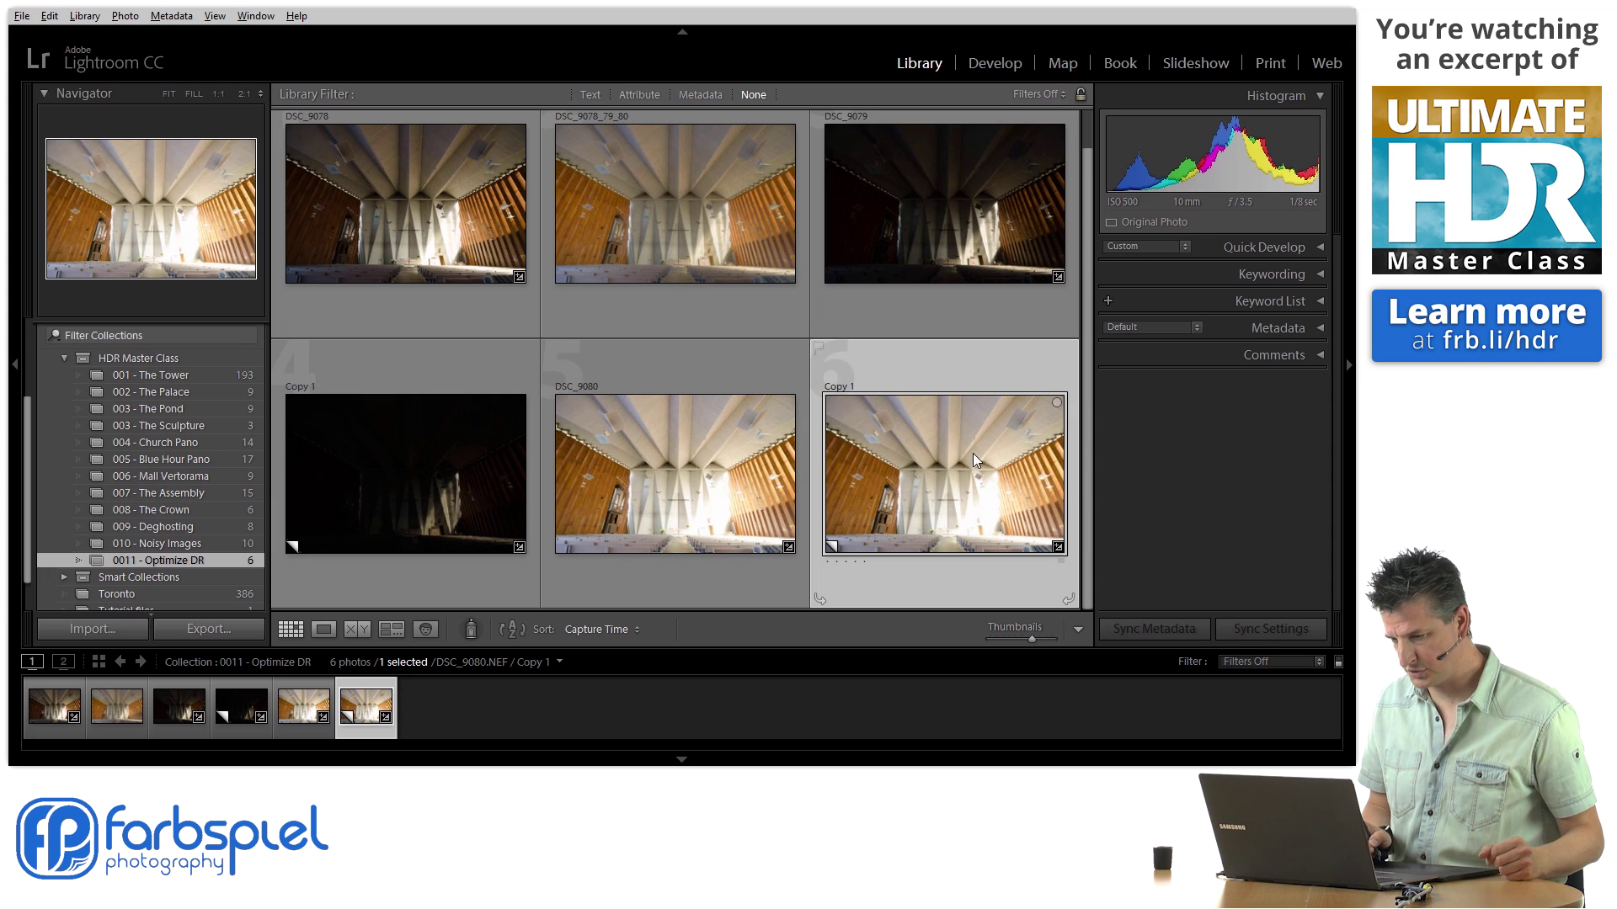
# Set the DSC_9080 virtual copy's Exposure to +2.00, then show all six photos in the grid
pyautogui.click(1004, 70)
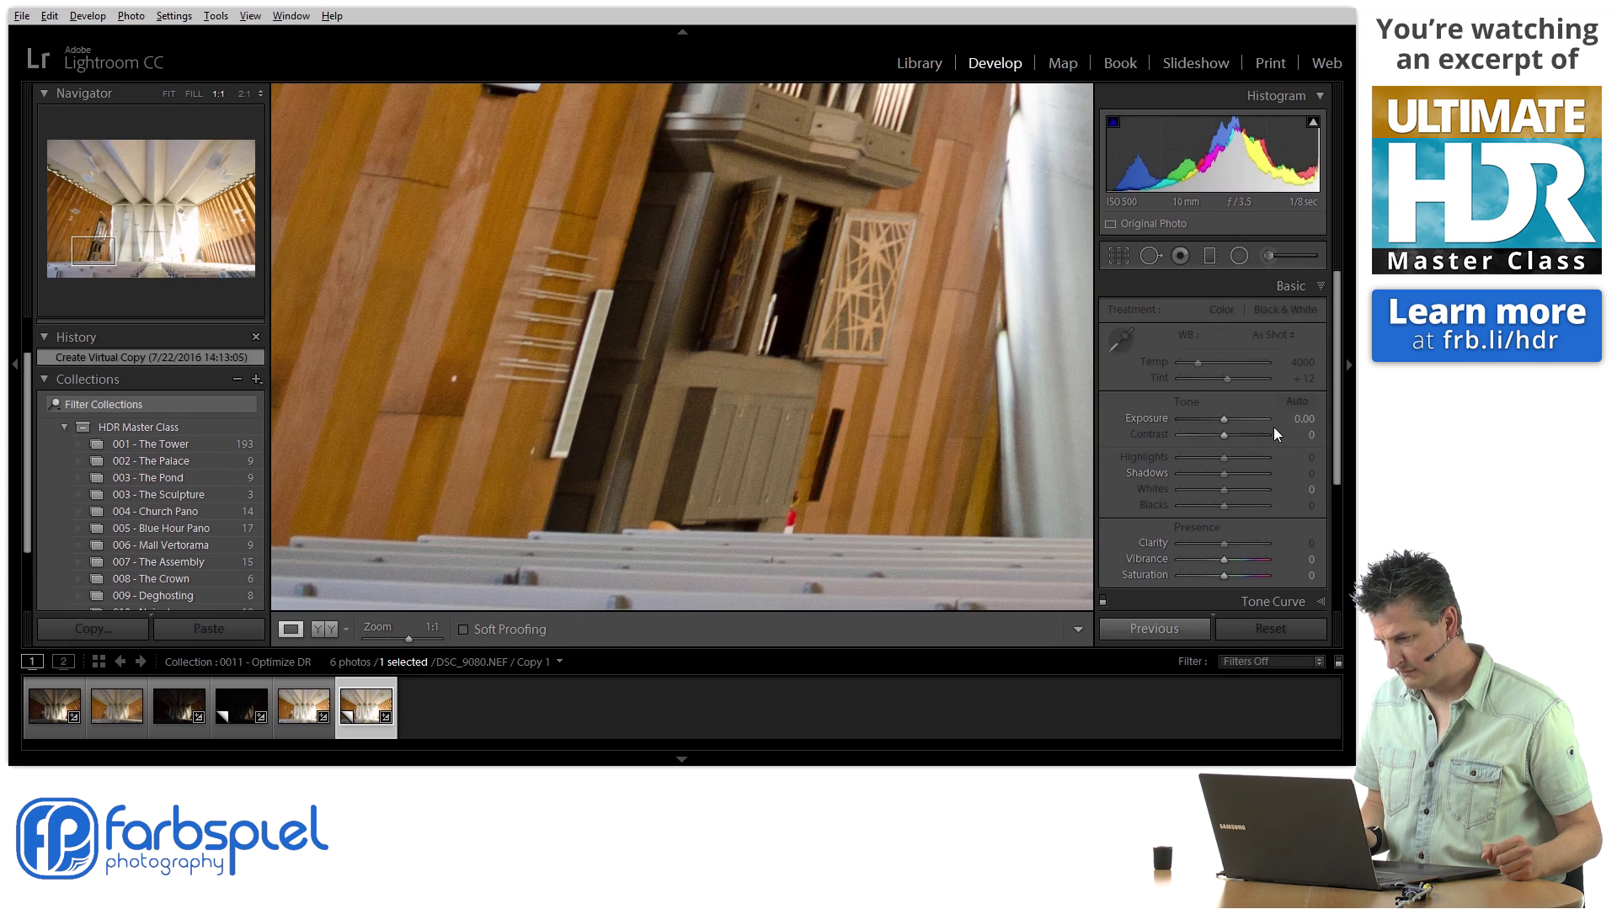
pyautogui.click(1298, 438)
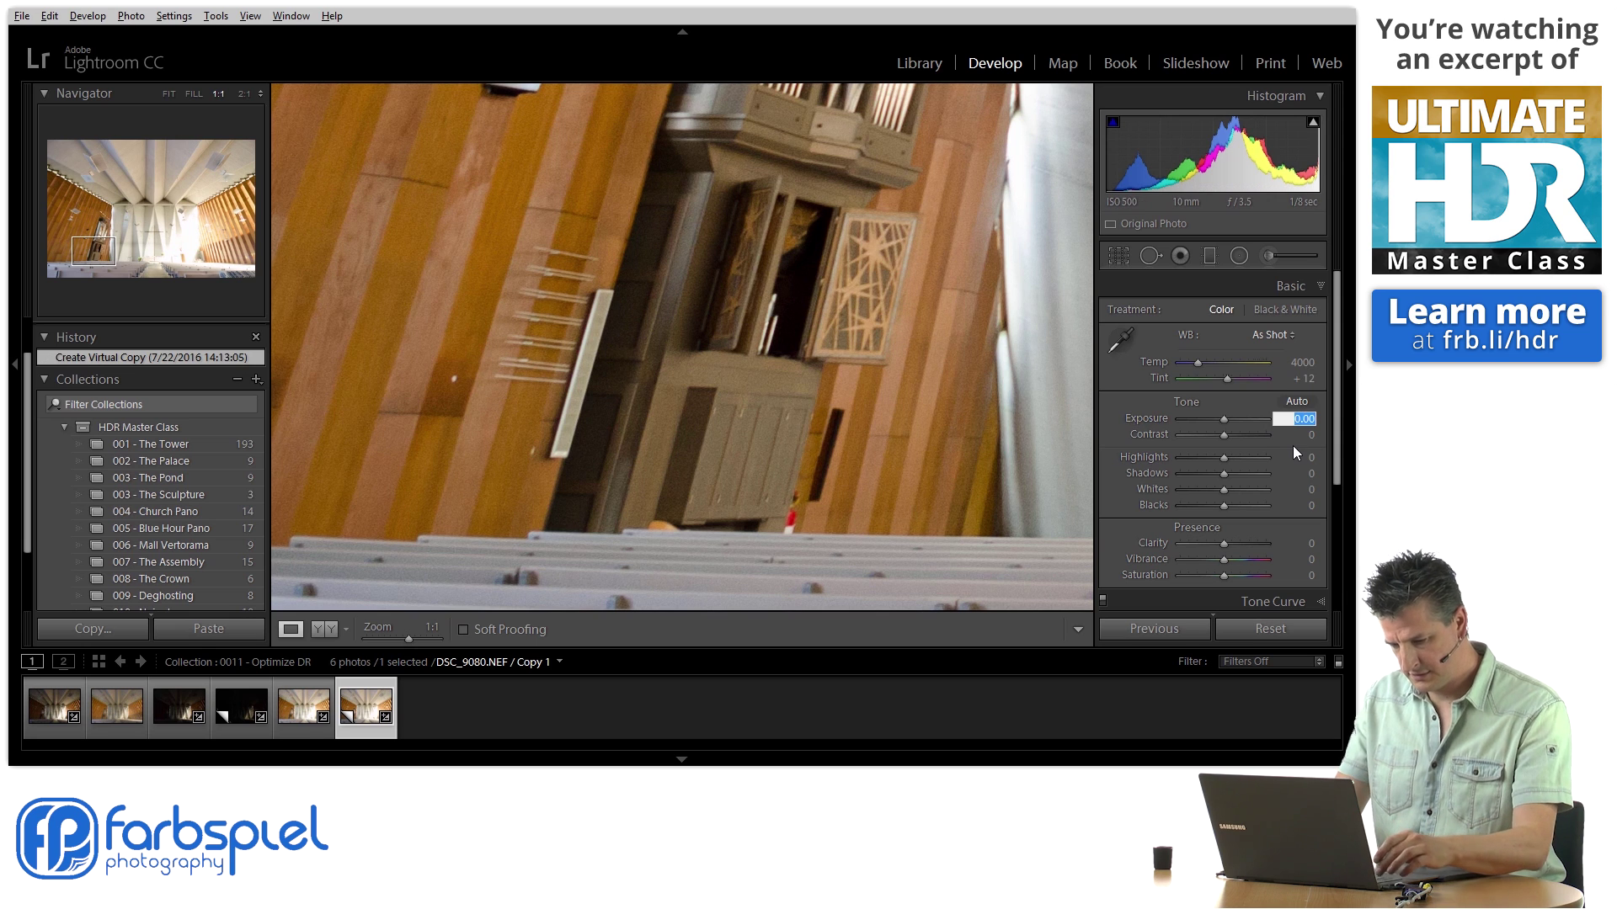
pyautogui.write('2')
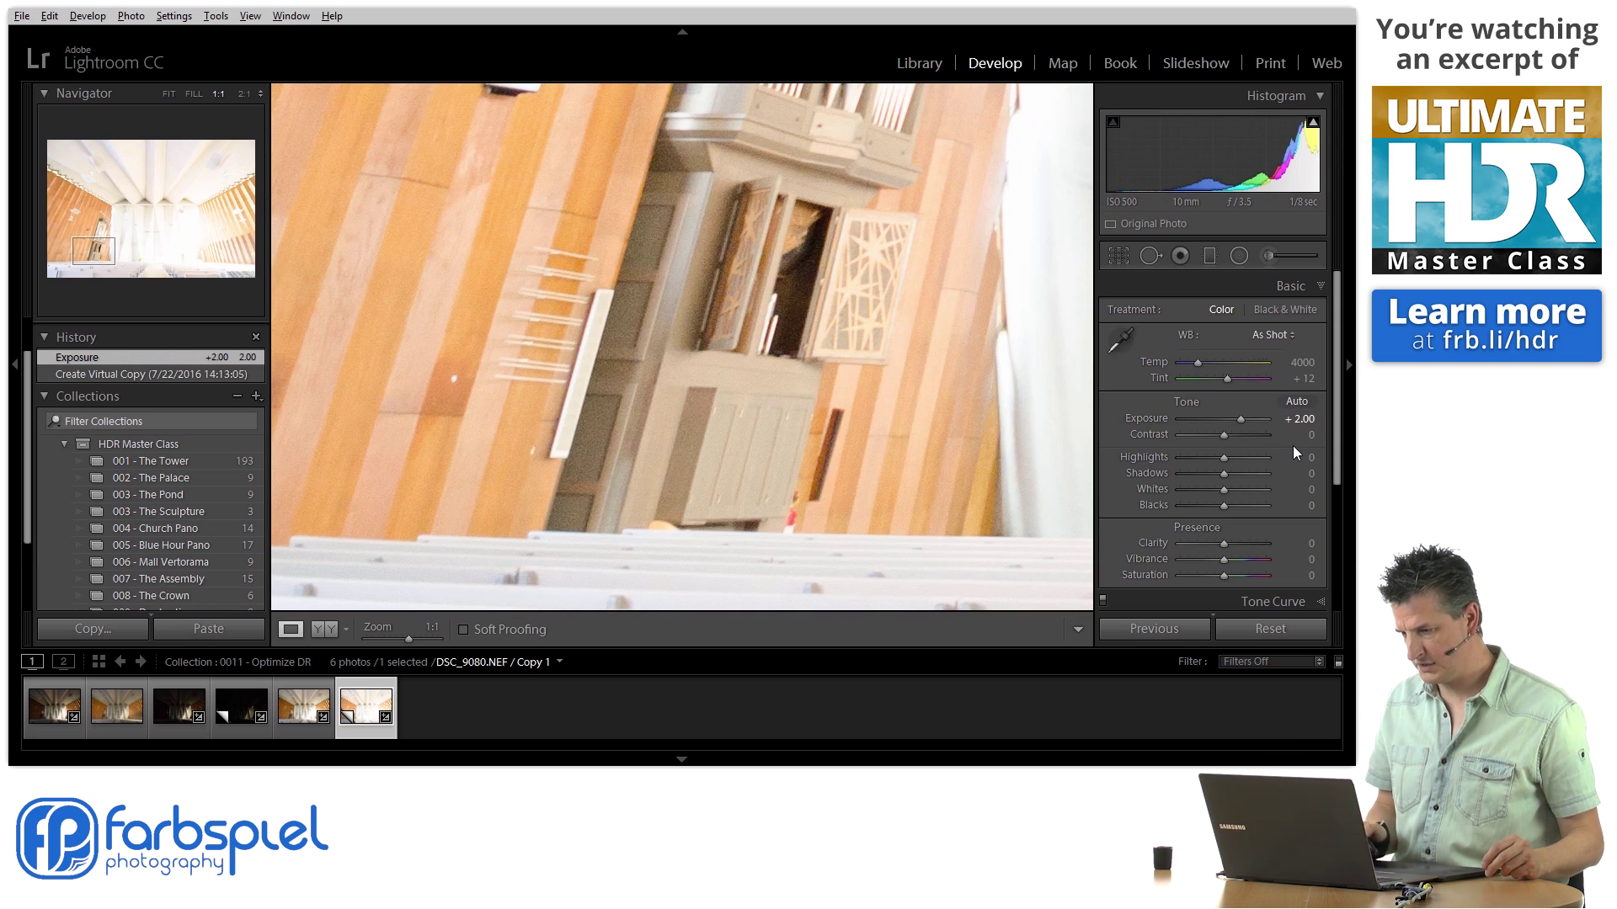
pyautogui.click(919, 64)
pyautogui.press('g')
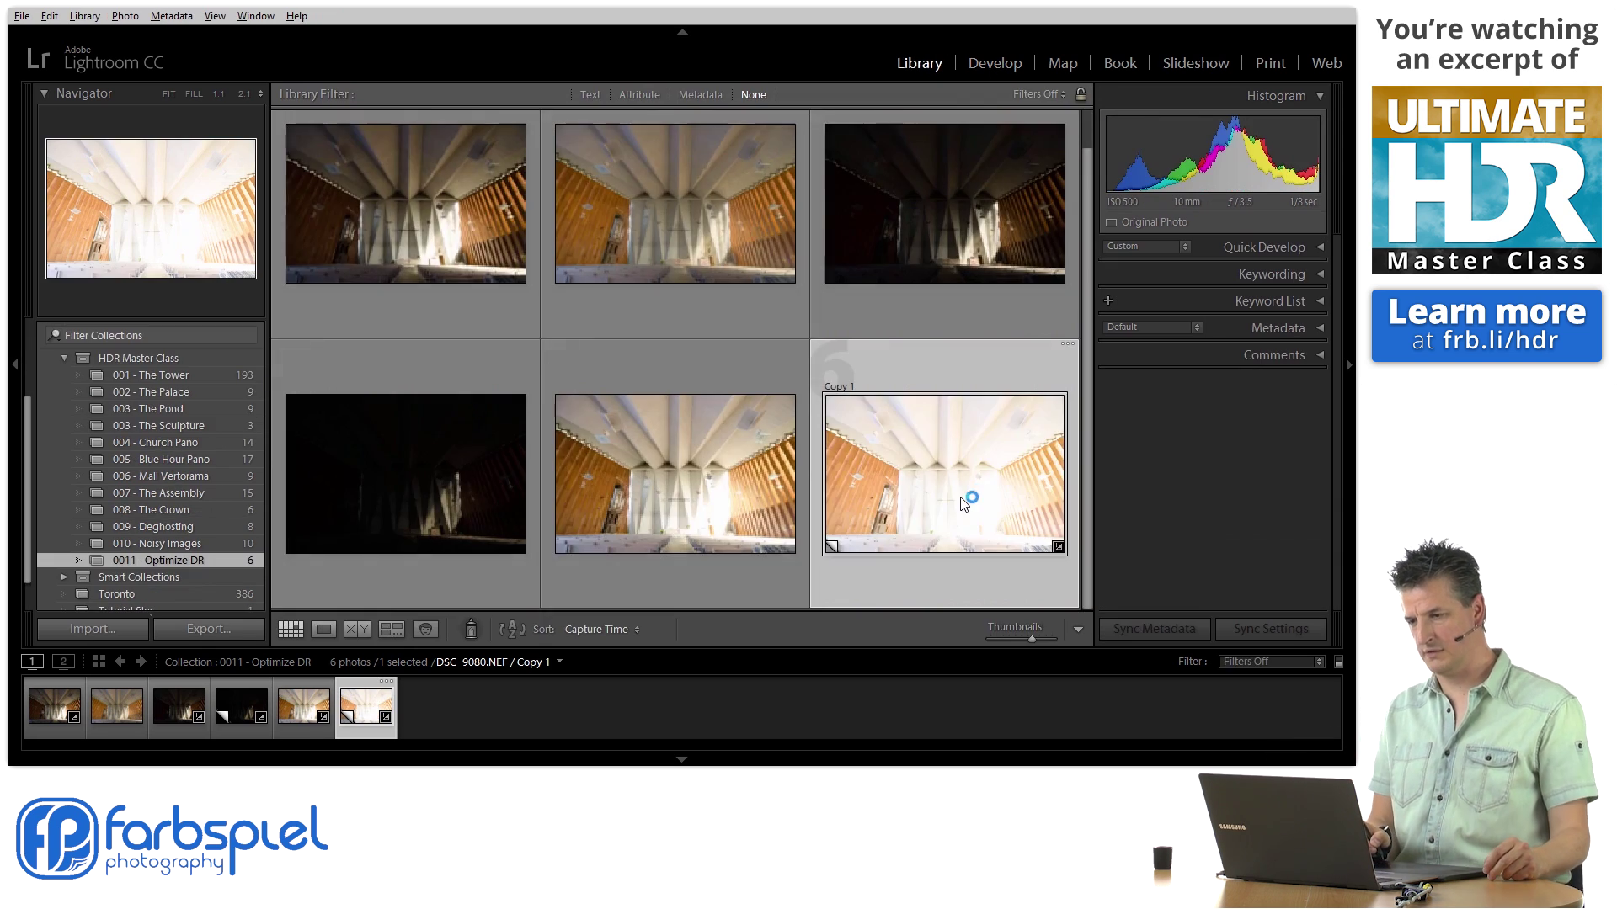
# Select DSC_9078, DSC_9079, DSC_9080 and both Copy 1 virtual copies, leaving out the HDR merge
pyautogui.click(476, 261)
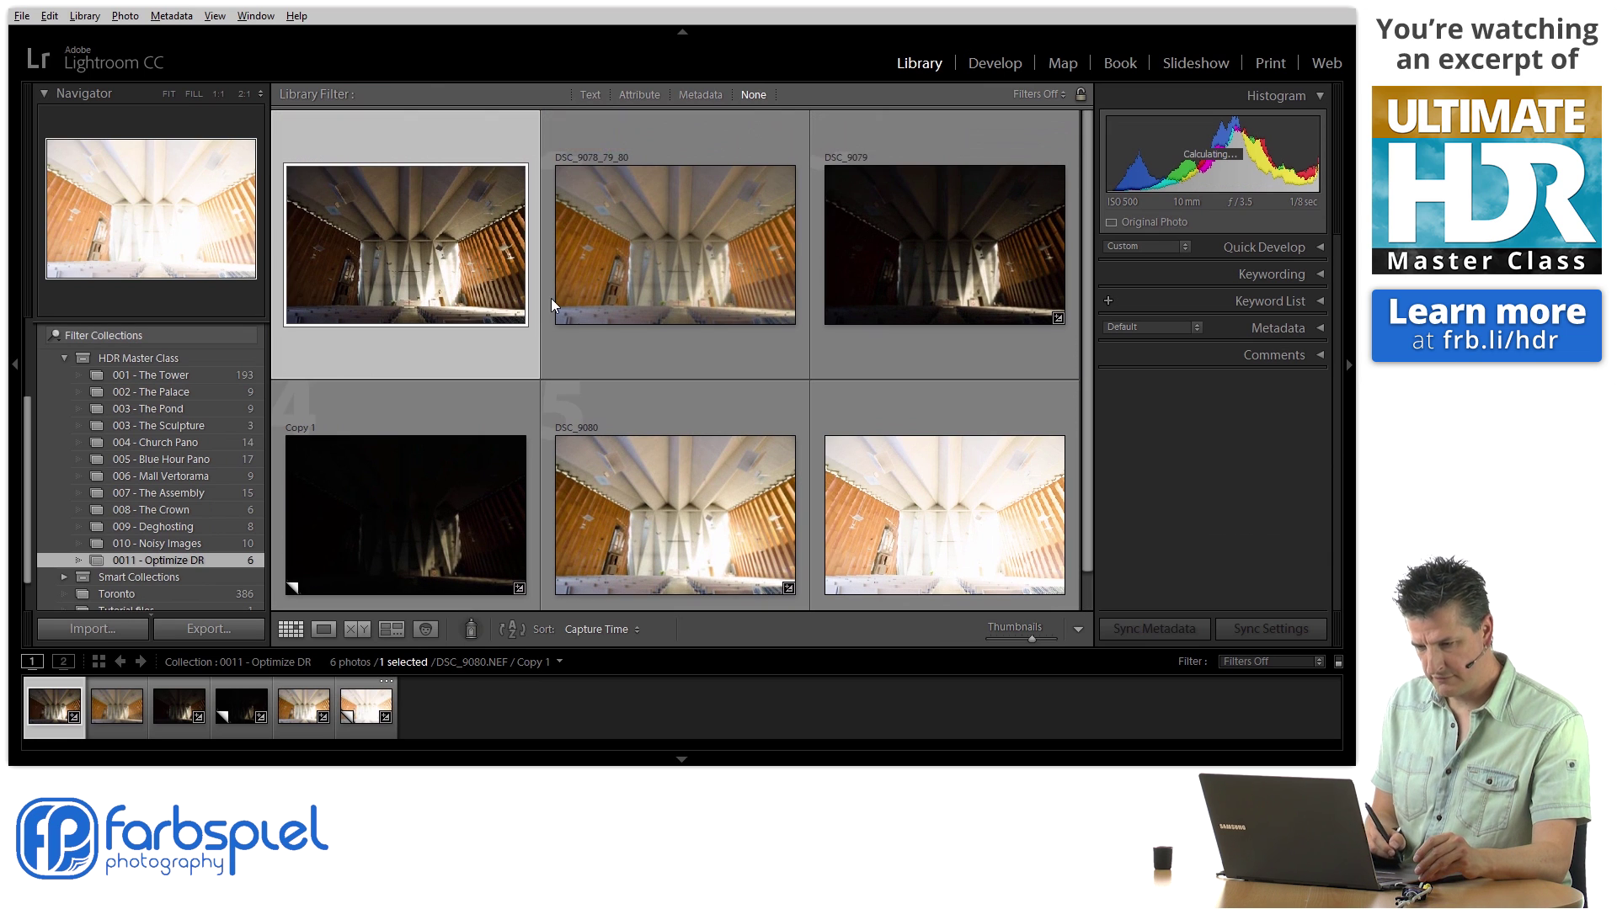
pyautogui.keyDown('ctrl'); pyautogui.click(922, 288); pyautogui.keyUp('ctrl')
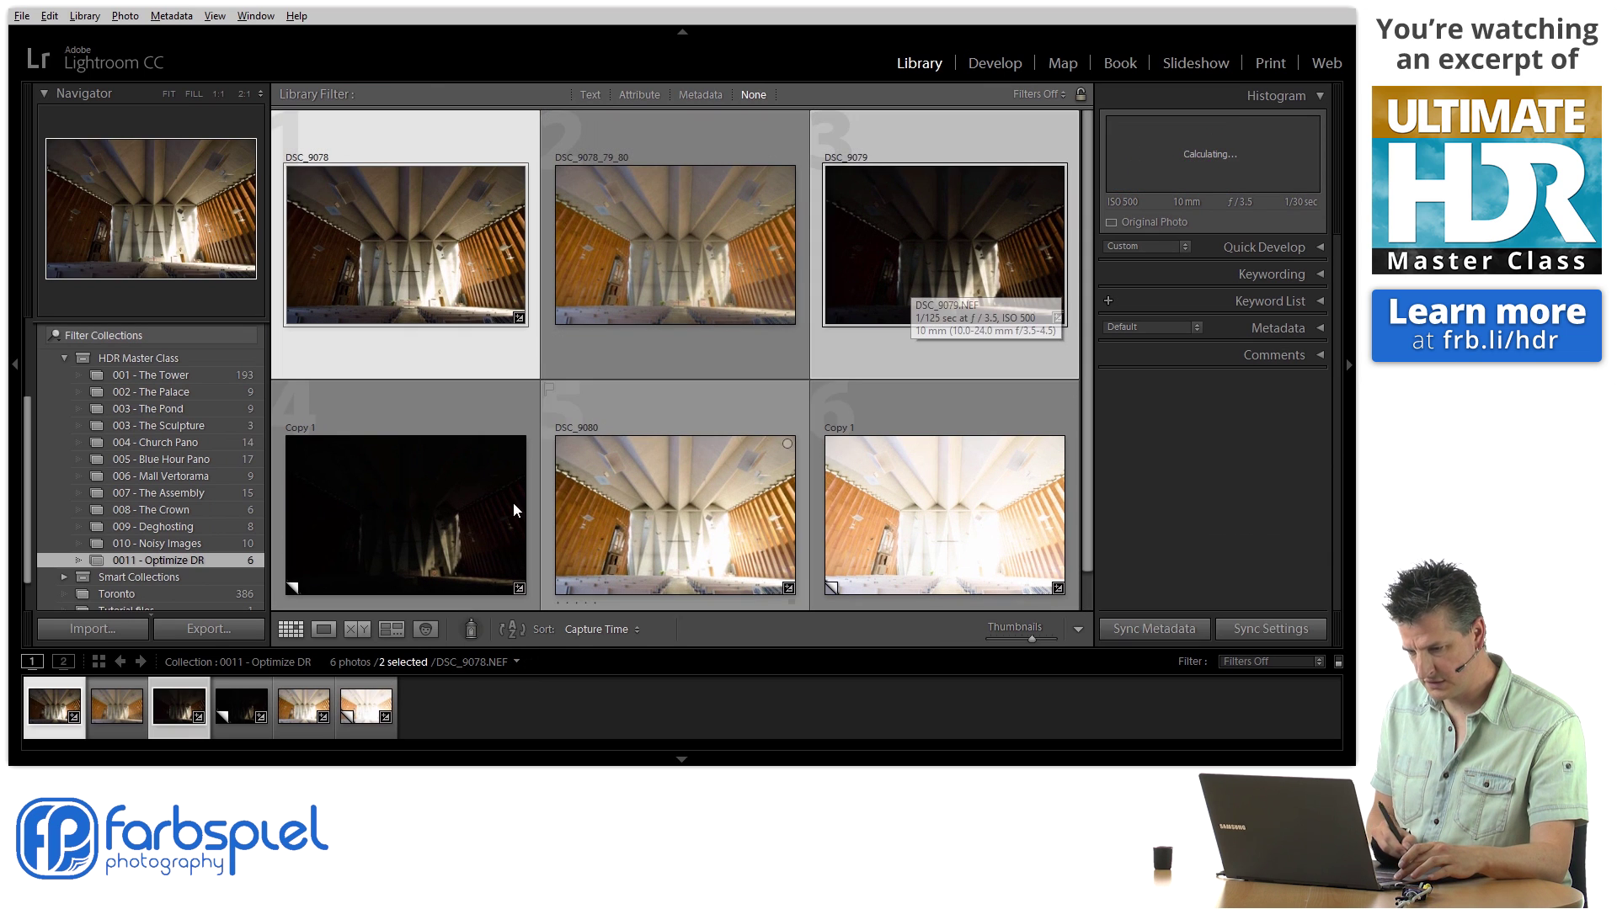
pyautogui.keyDown('ctrl'); pyautogui.click(492, 518); pyautogui.keyUp('ctrl')
pyautogui.keyDown('ctrl'); pyautogui.click(700, 503); pyautogui.keyUp('ctrl')
pyautogui.keyDown('ctrl'); pyautogui.click(918, 506); pyautogui.keyUp('ctrl')
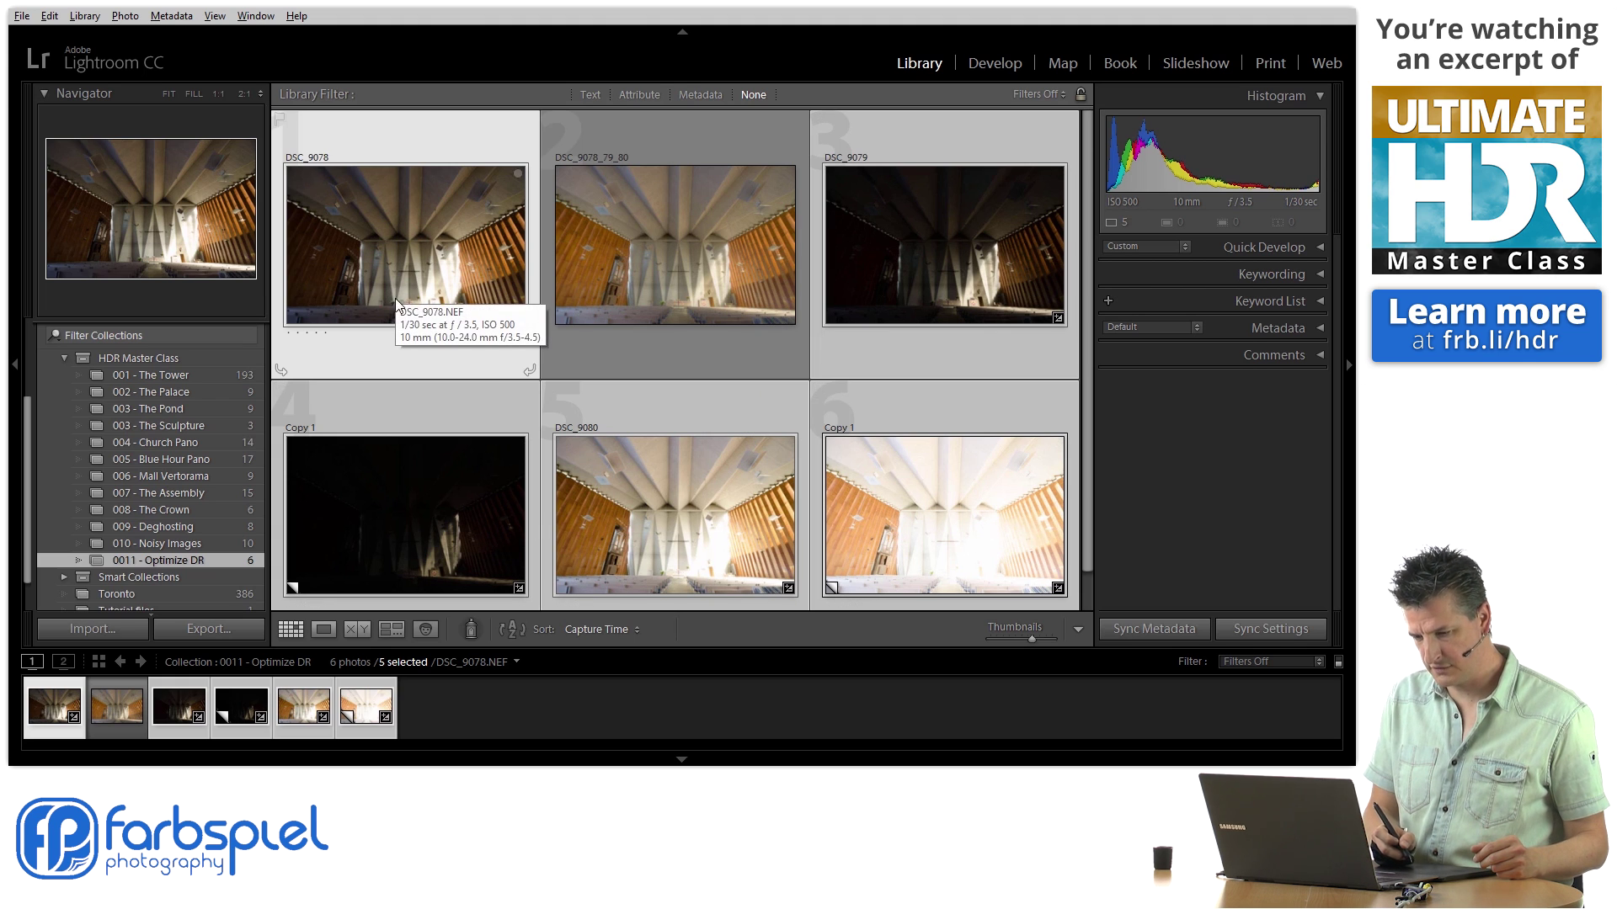
pyautogui.rightClick(427, 230)
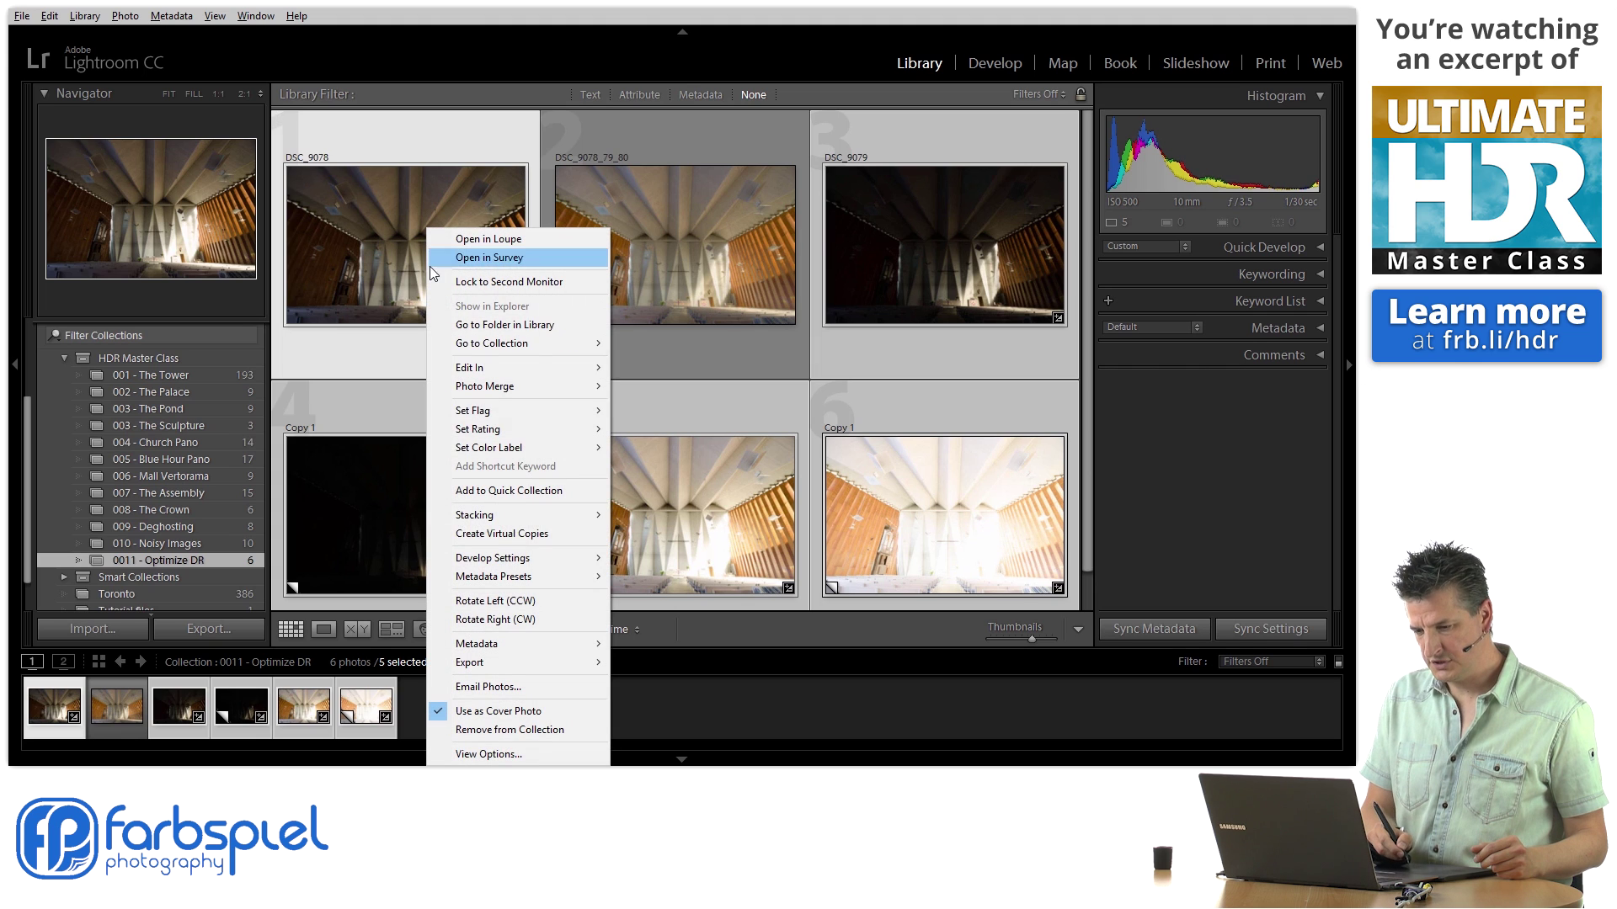
# Export the five selected photos to Photomatix Pro with Align images and re-import kept on
pyautogui.moveTo(502, 664)
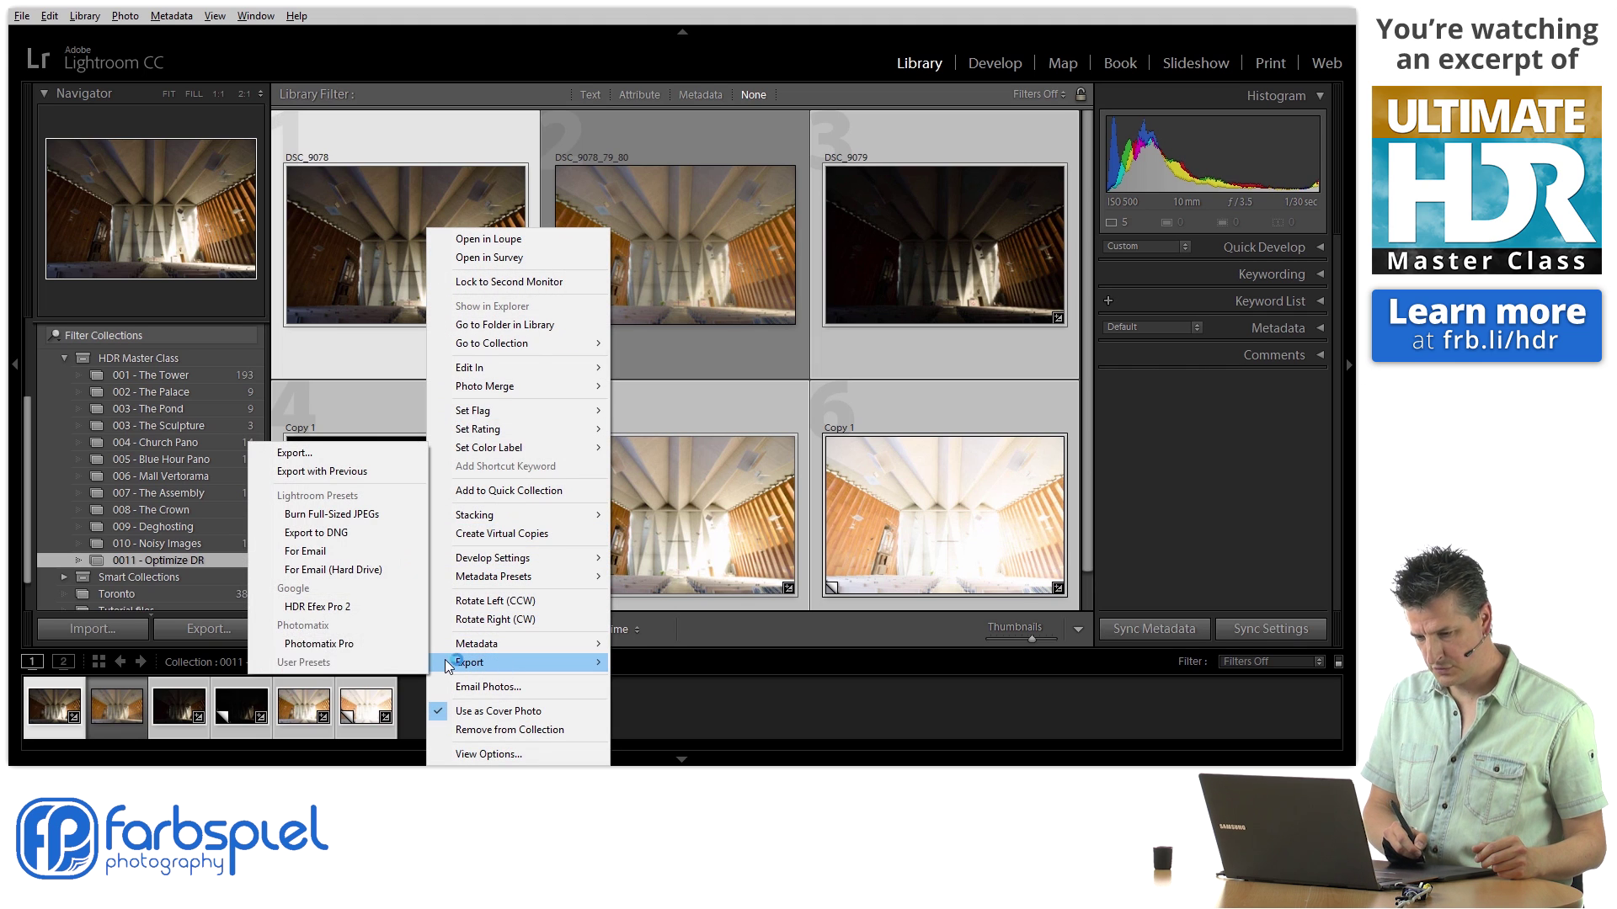
pyautogui.click(356, 644)
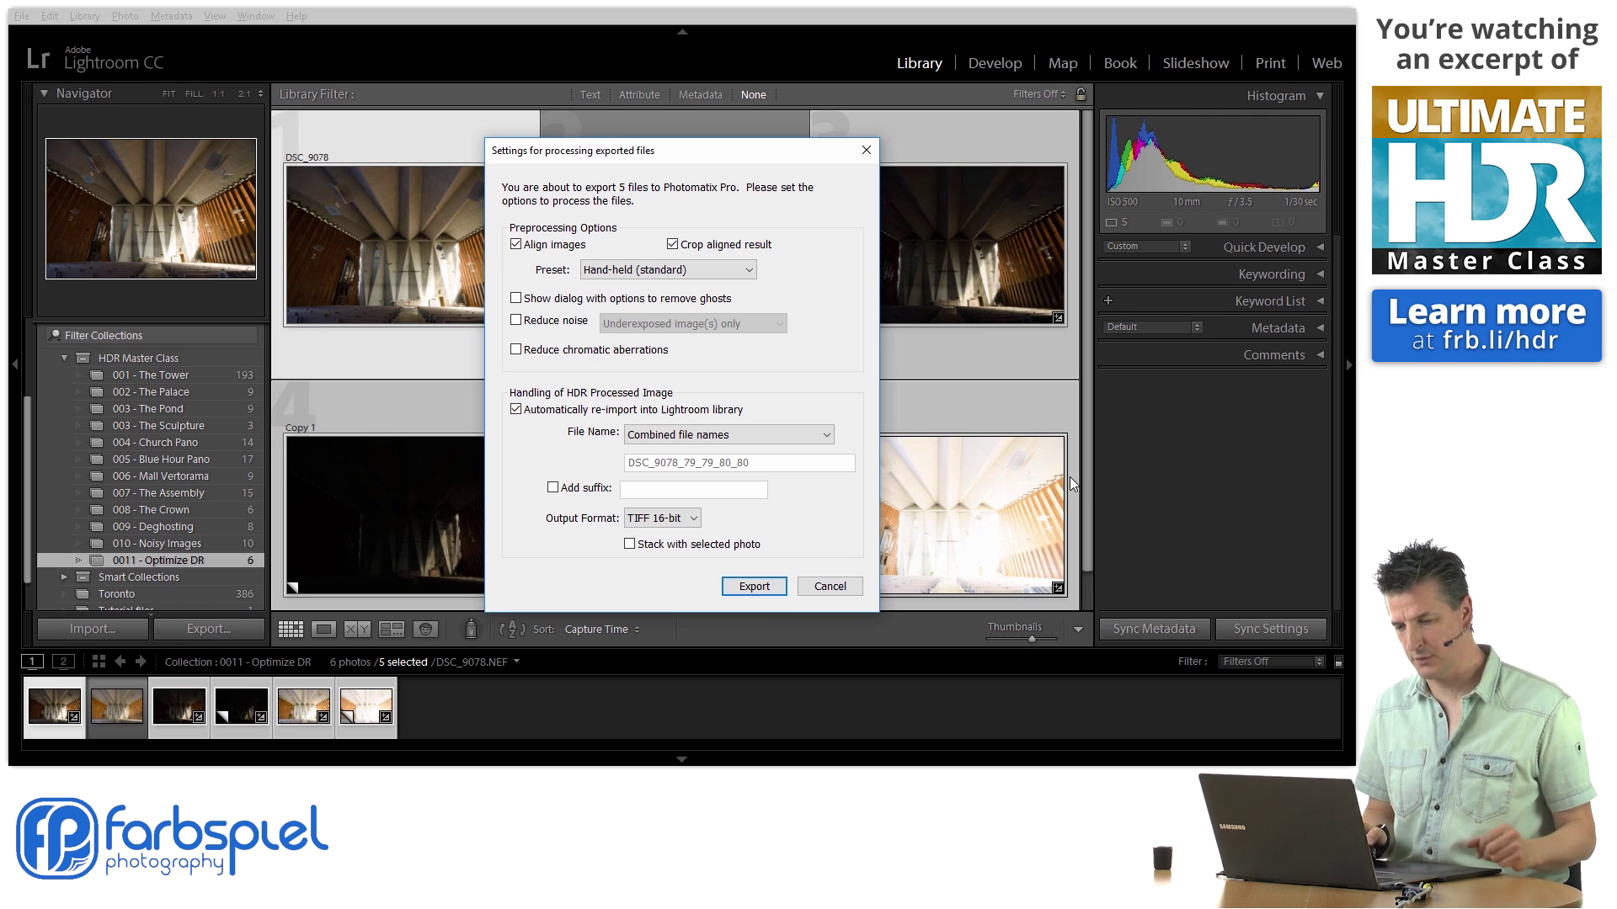
pyautogui.click(754, 587)
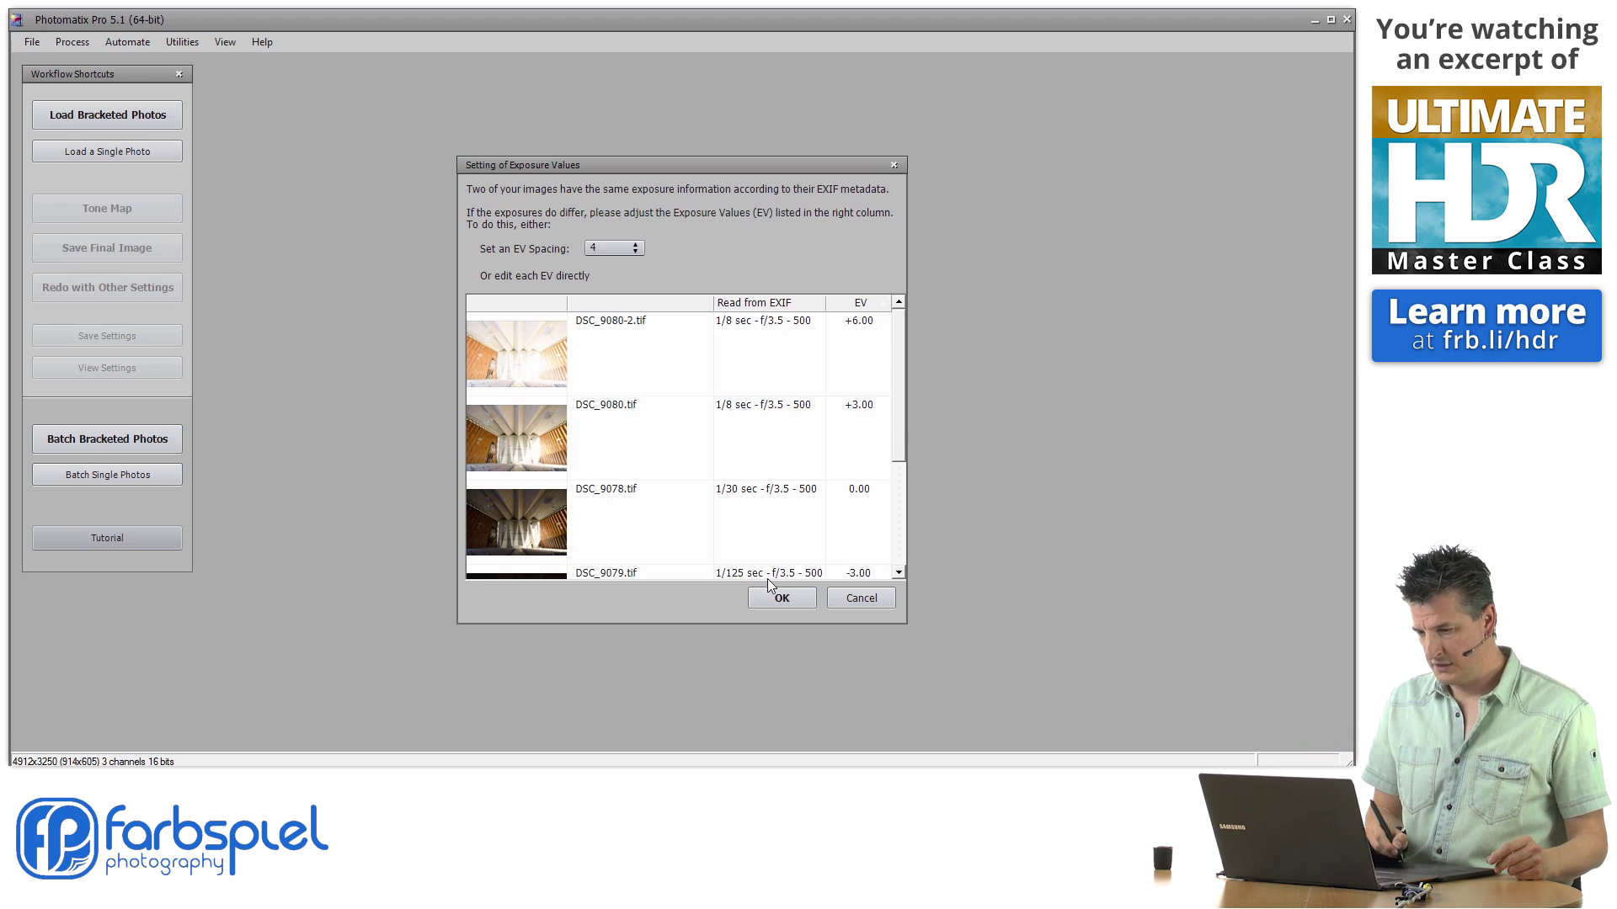
# Assign EV values: DSC_9080 +2, DSC_9080-2 +4, DSC_9079 −2, DSC_9079-2 −4. Then merge
pyautogui.moveTo(720, 625); pyautogui.dragTo(727, 749)
pyautogui.moveTo(749, 156); pyautogui.dragTo(761, 75)
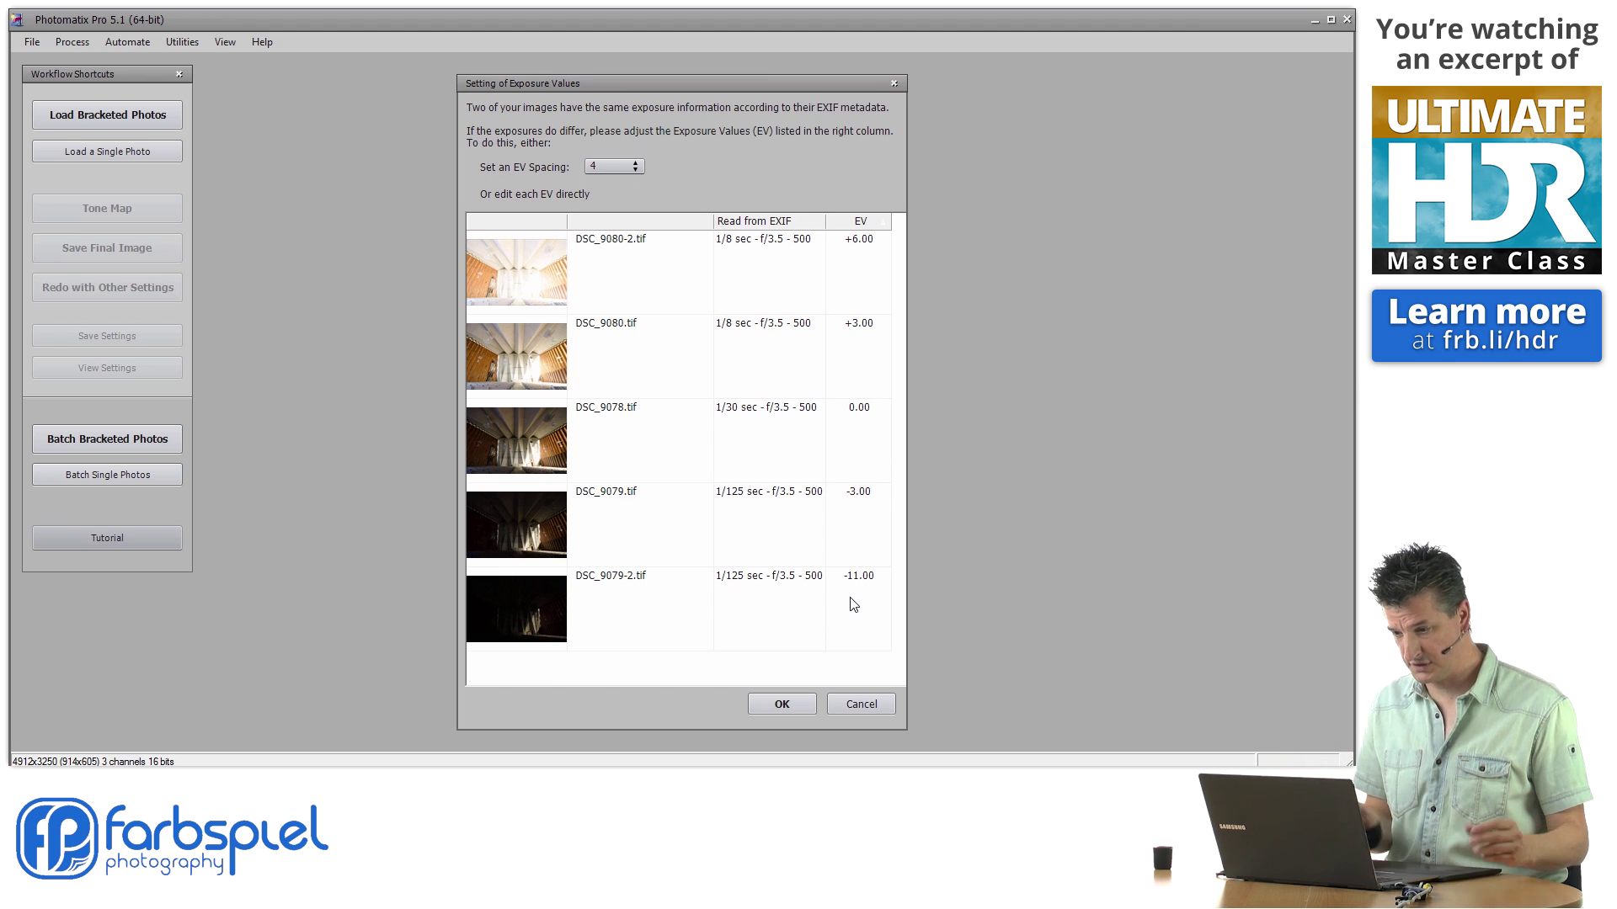
pyautogui.doubleClick(874, 325)
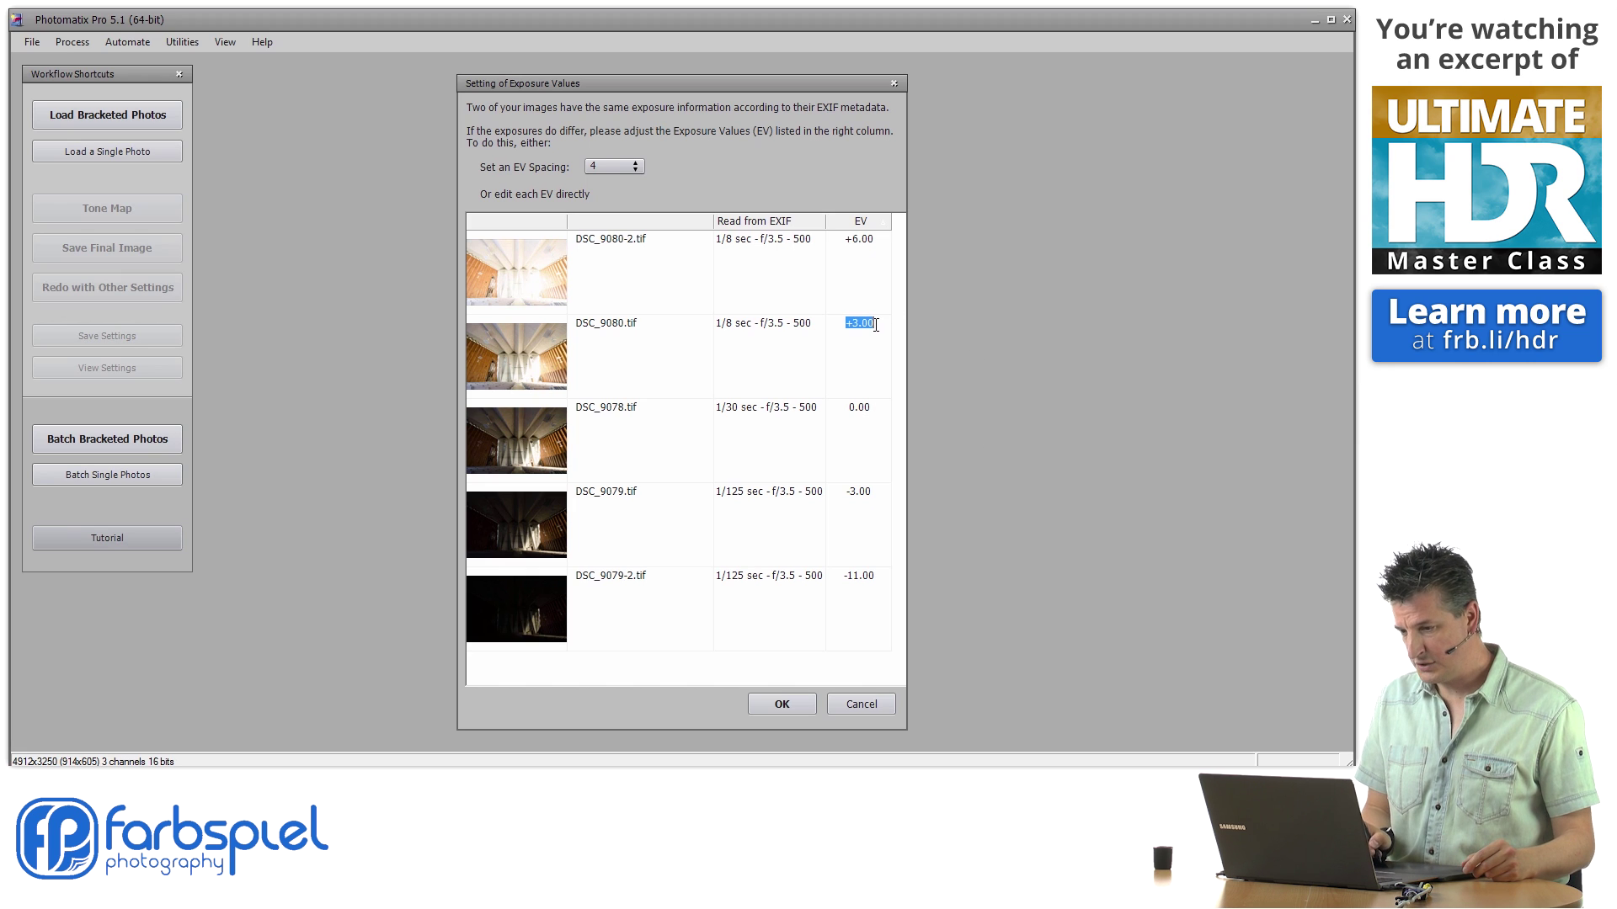
pyautogui.write('2')
pyautogui.doubleClick(874, 238)
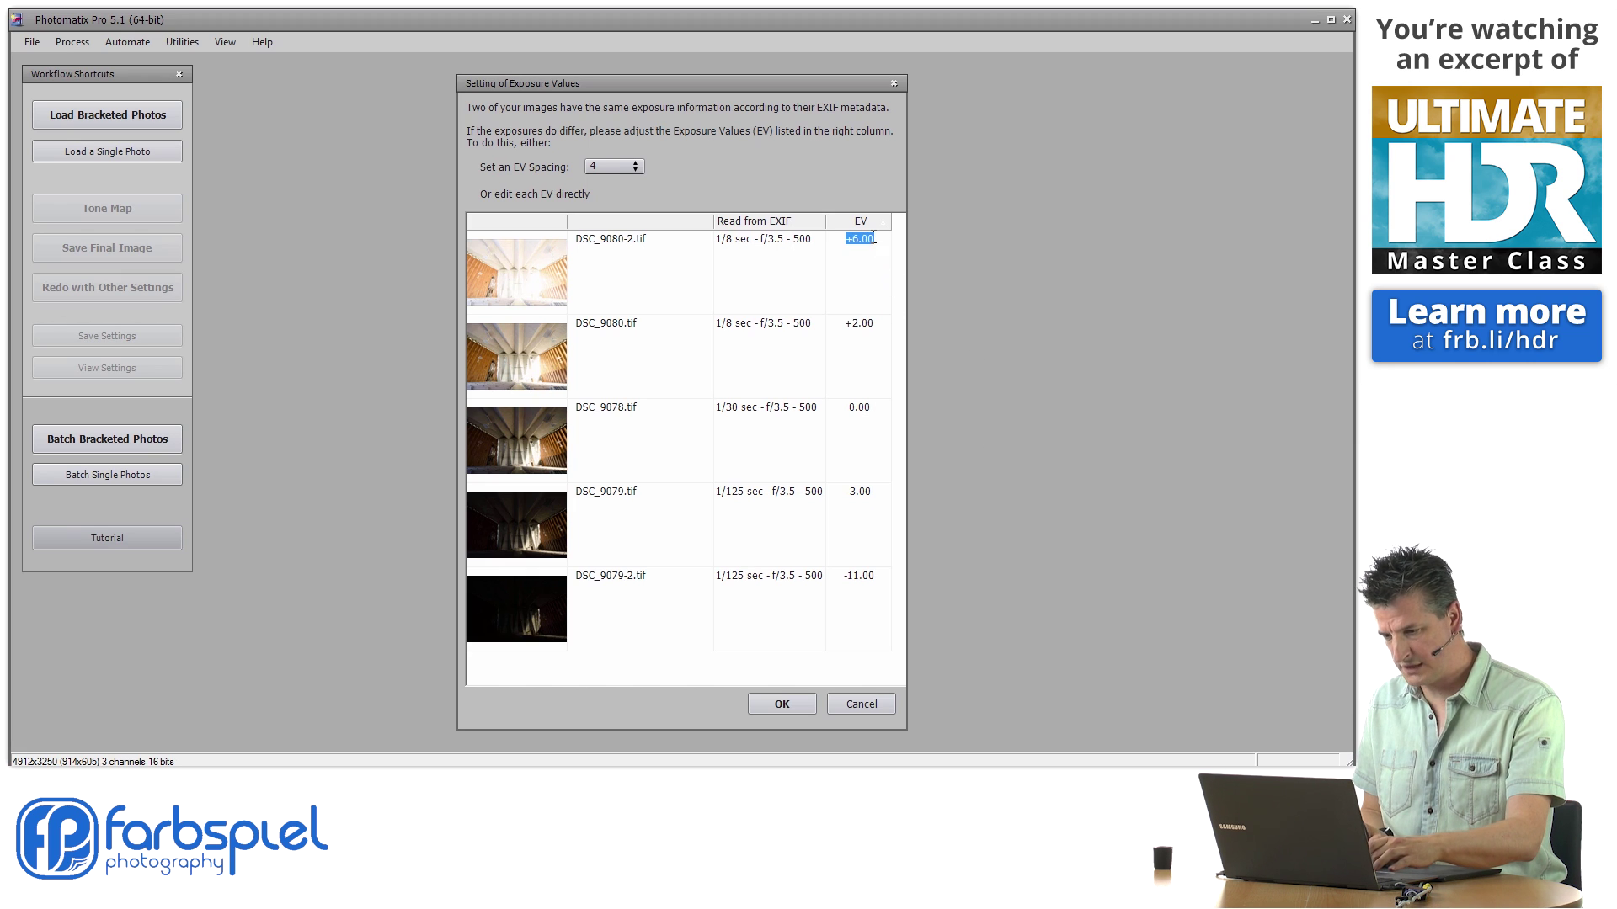
pyautogui.write('4')
pyautogui.doubleClick(871, 497)
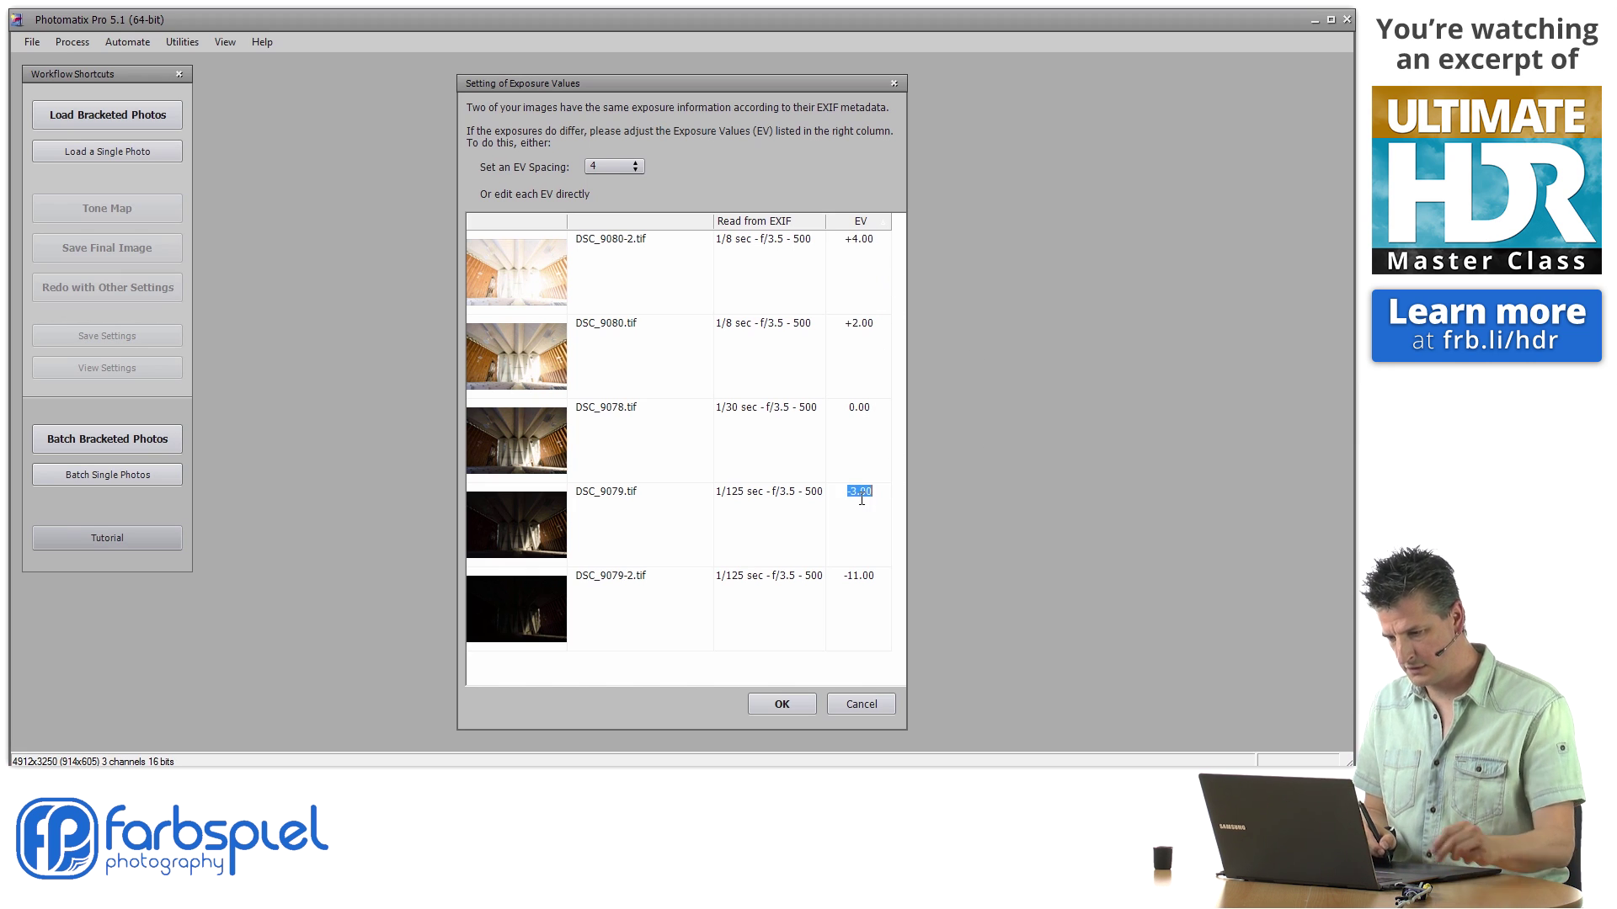
pyautogui.write('-2')
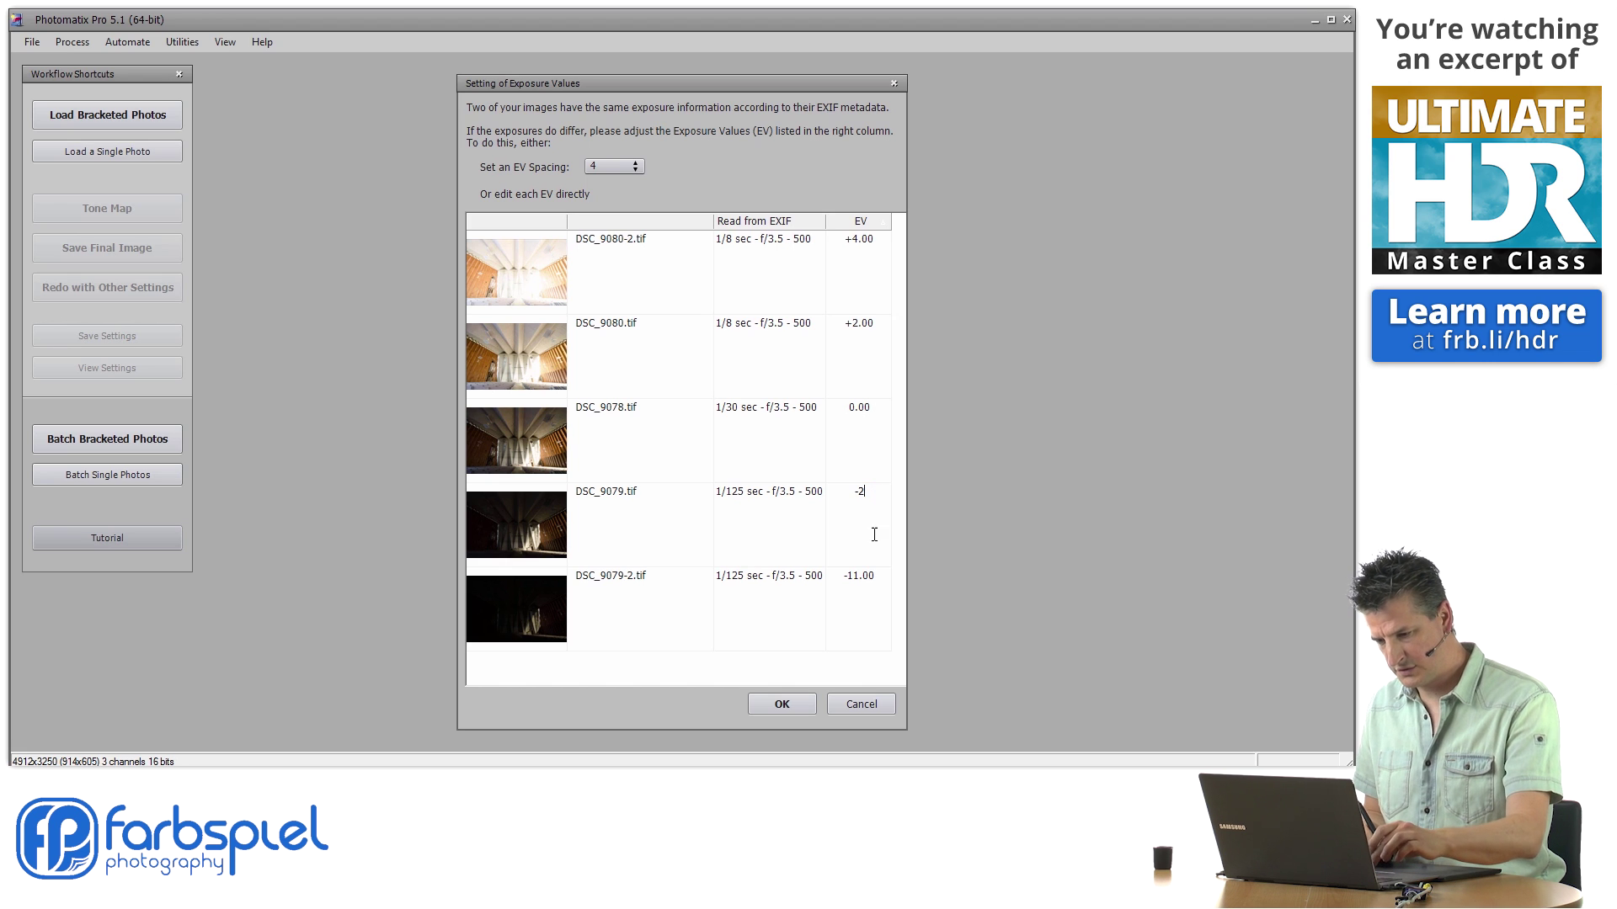
pyautogui.doubleClick(865, 582)
pyautogui.write('-4')
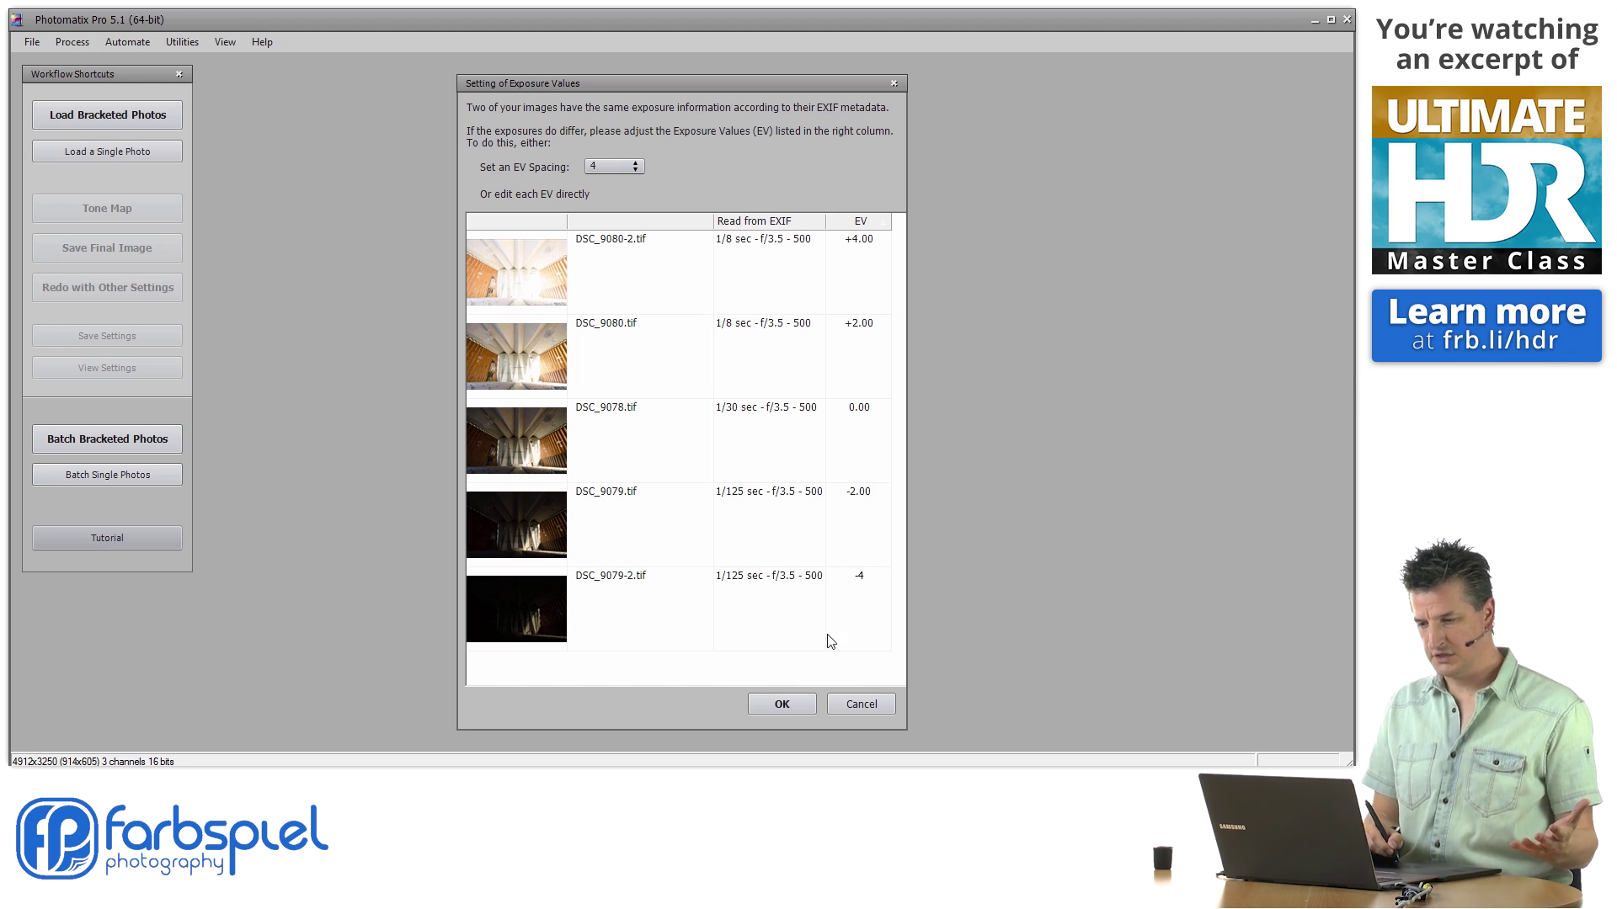
pyautogui.click(782, 704)
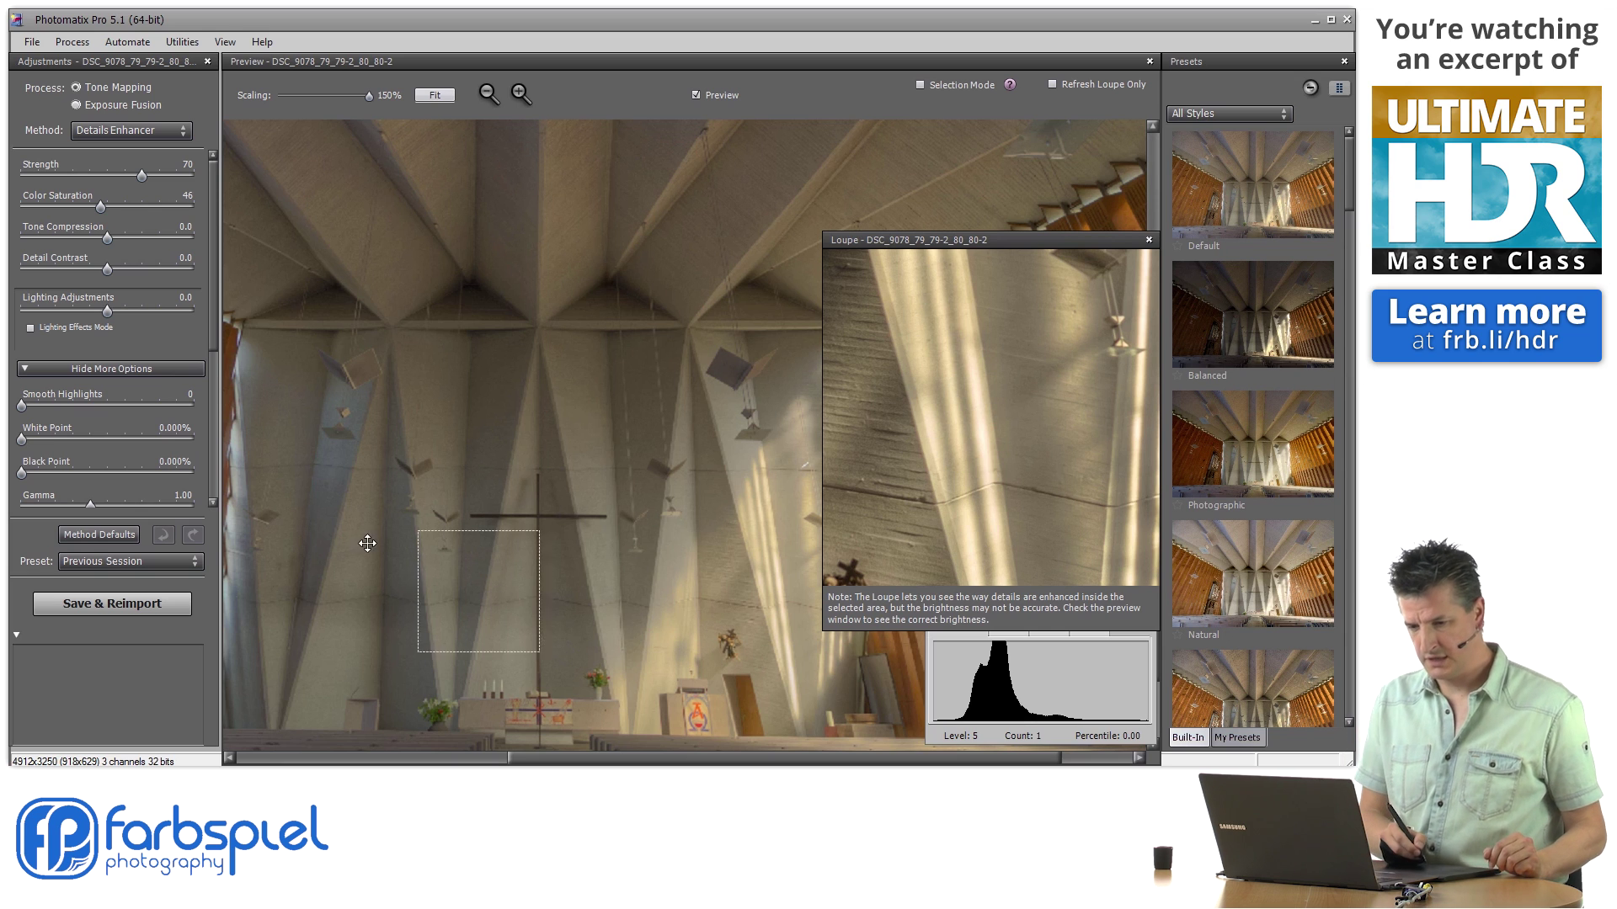
pyautogui.moveTo(158, 478)
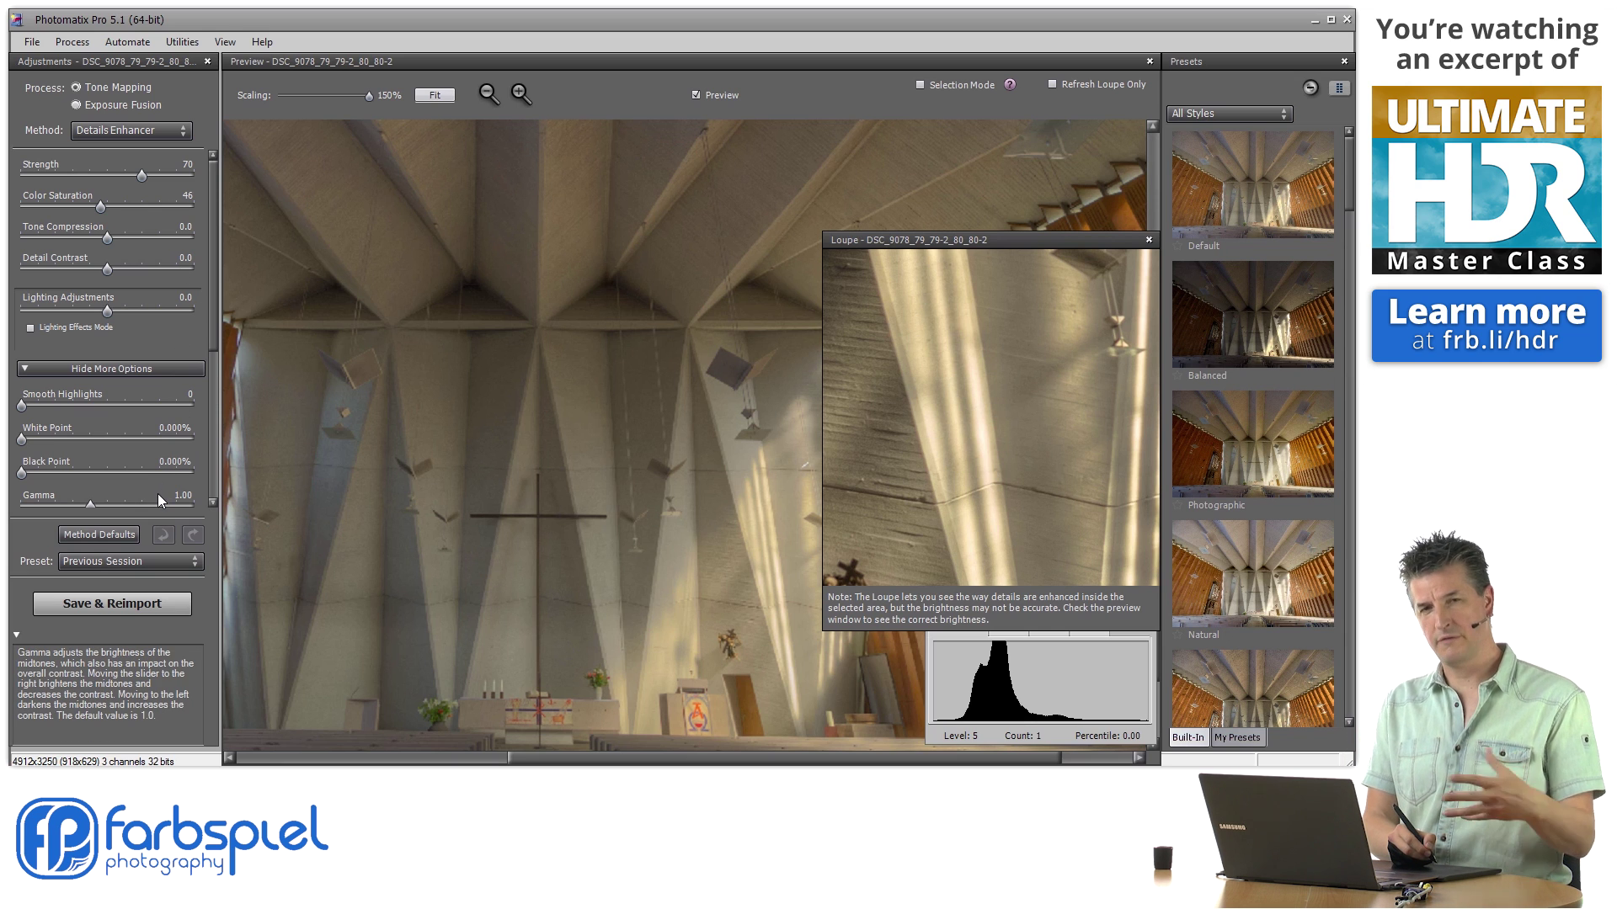
pyautogui.moveTo(200, 461)
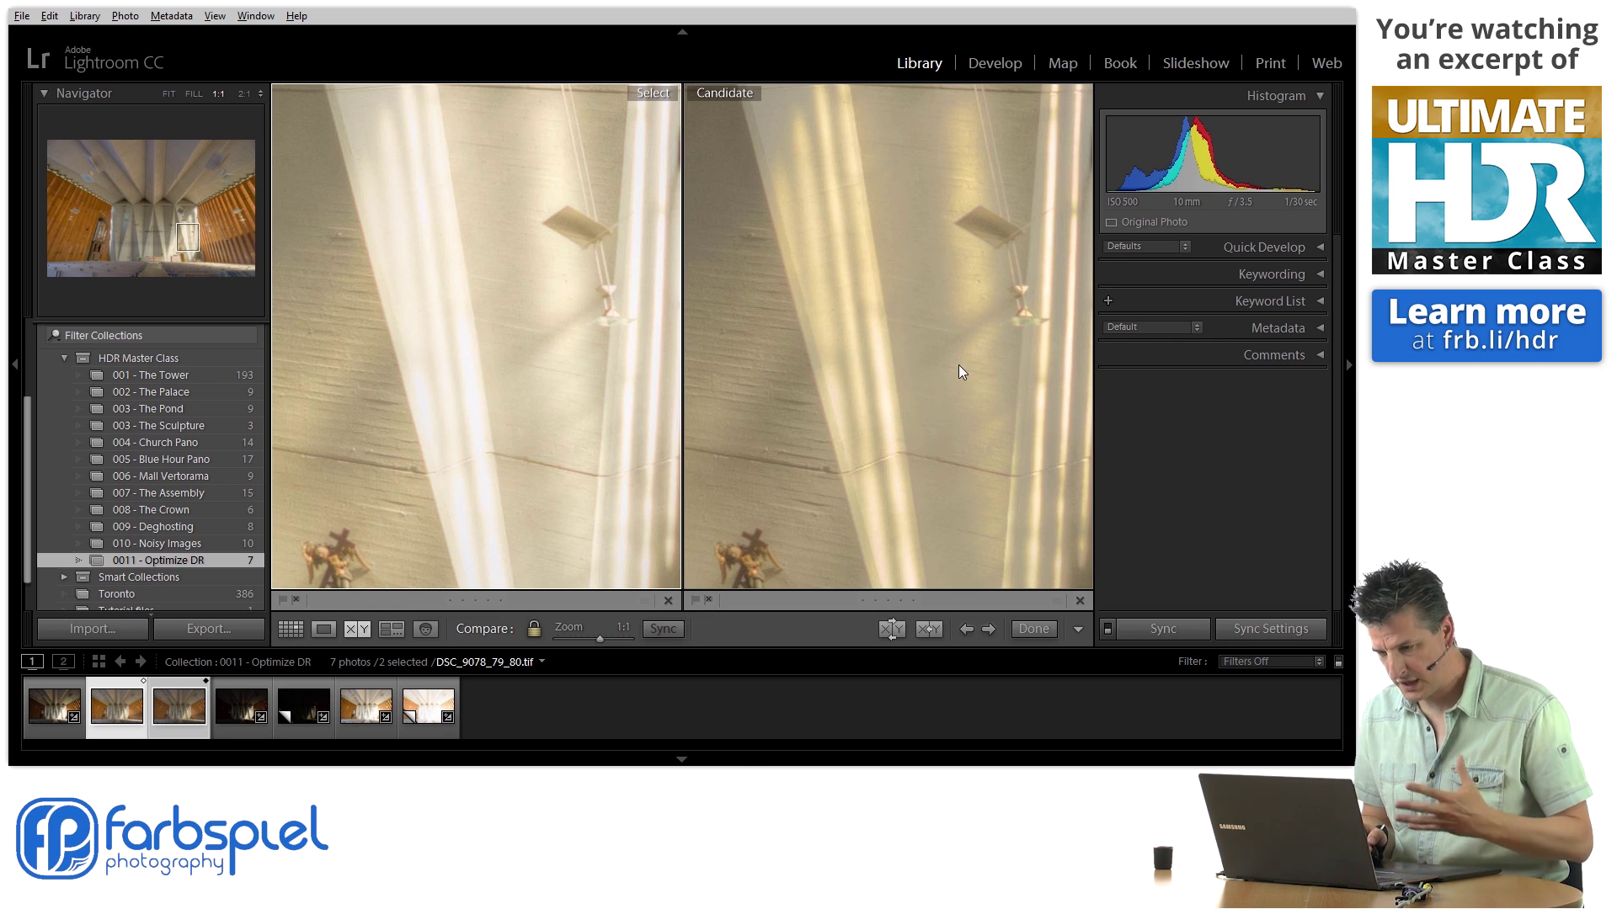
# Make the five-exposure HDR the active photo and pan both linked 1:1 views along the wall
pyautogui.click(820, 310)
pyautogui.moveTo(841, 336); pyautogui.dragTo(828, 372)
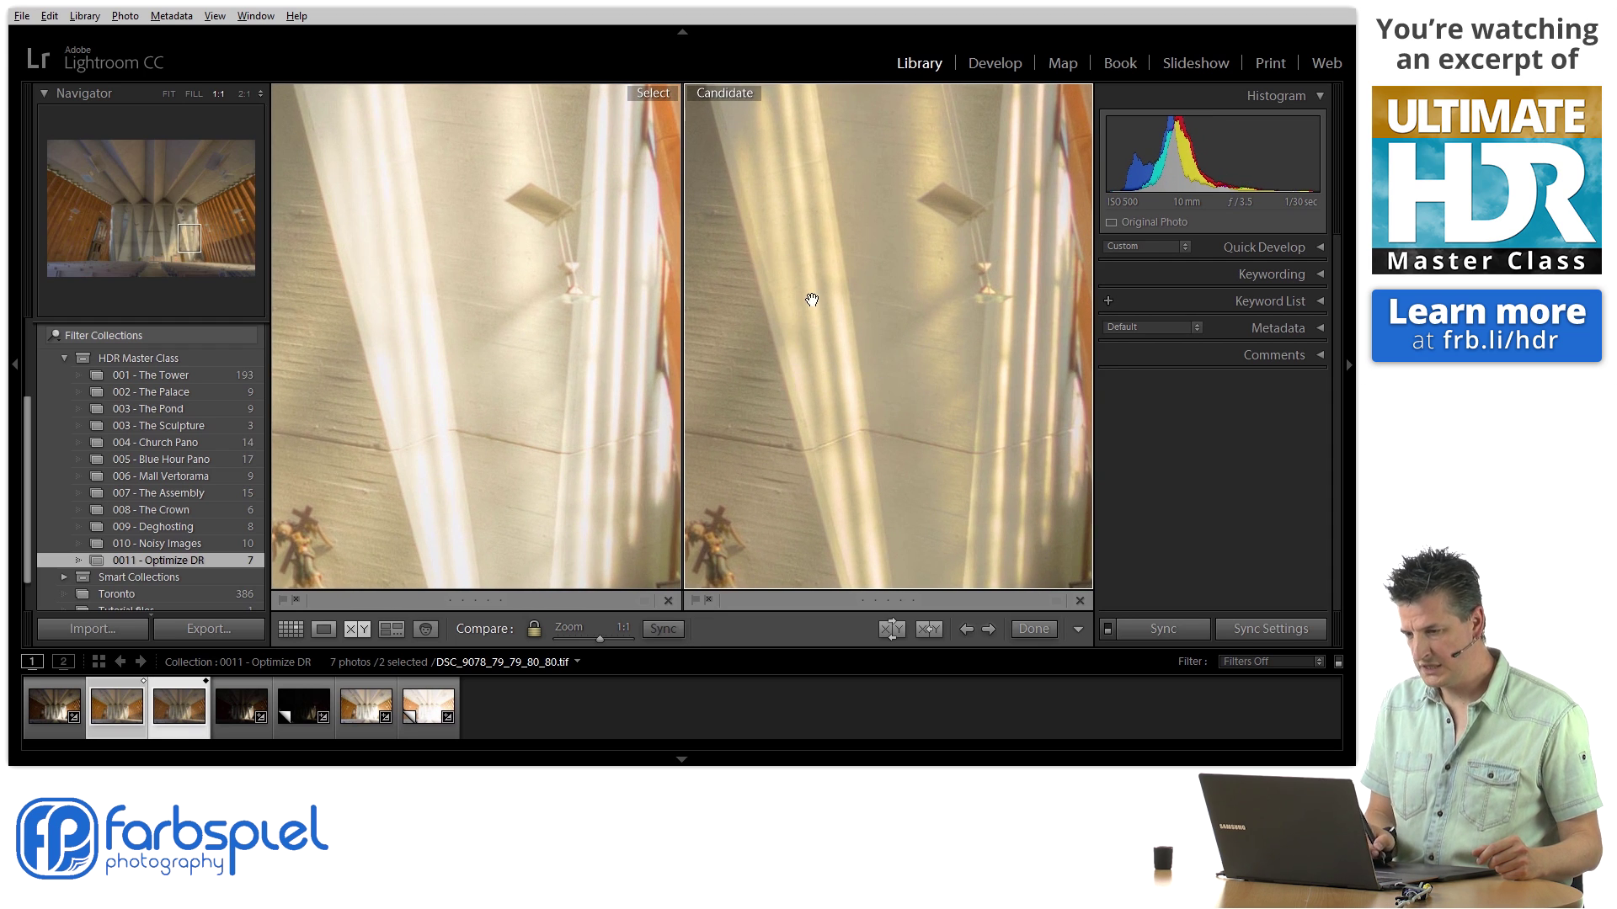